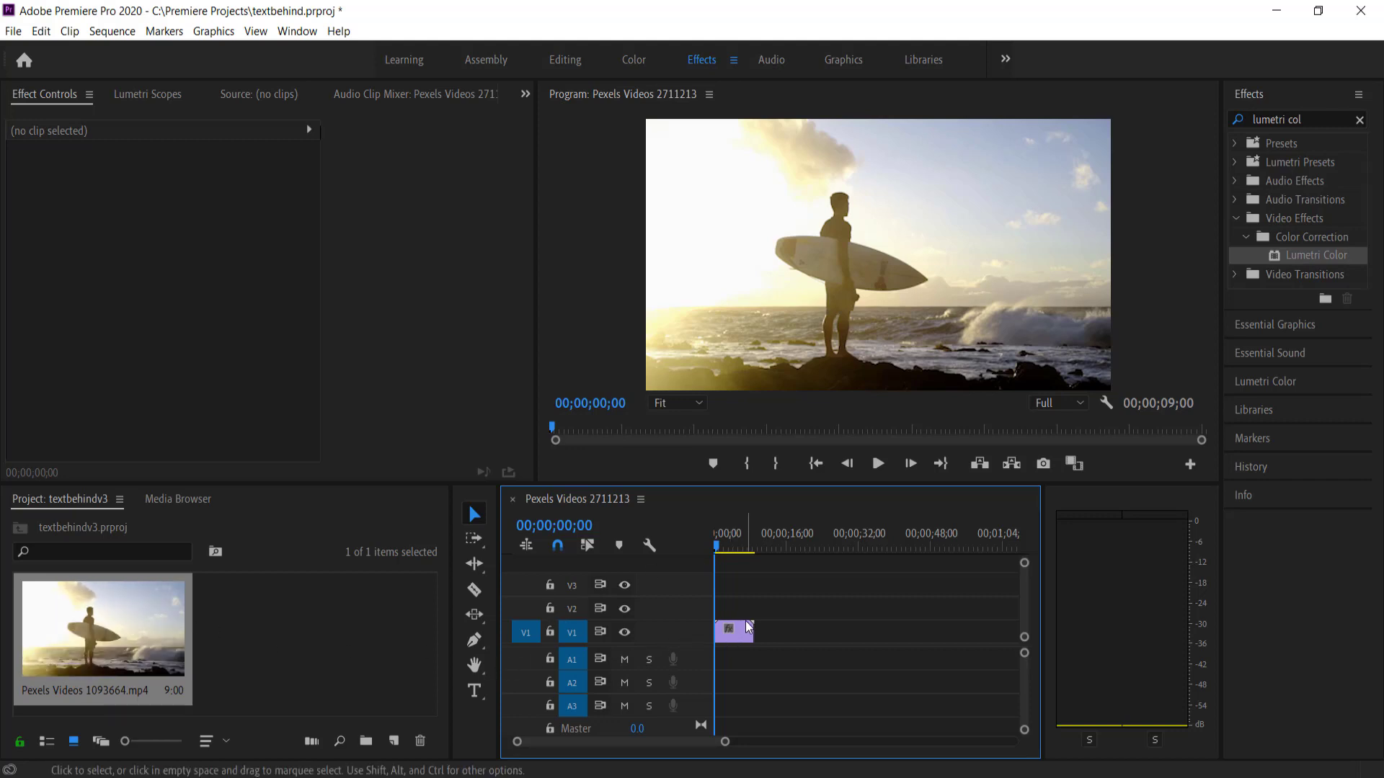
Draw a text box over the upper frame, type 'TEXT' and select it
left_click(474, 690)
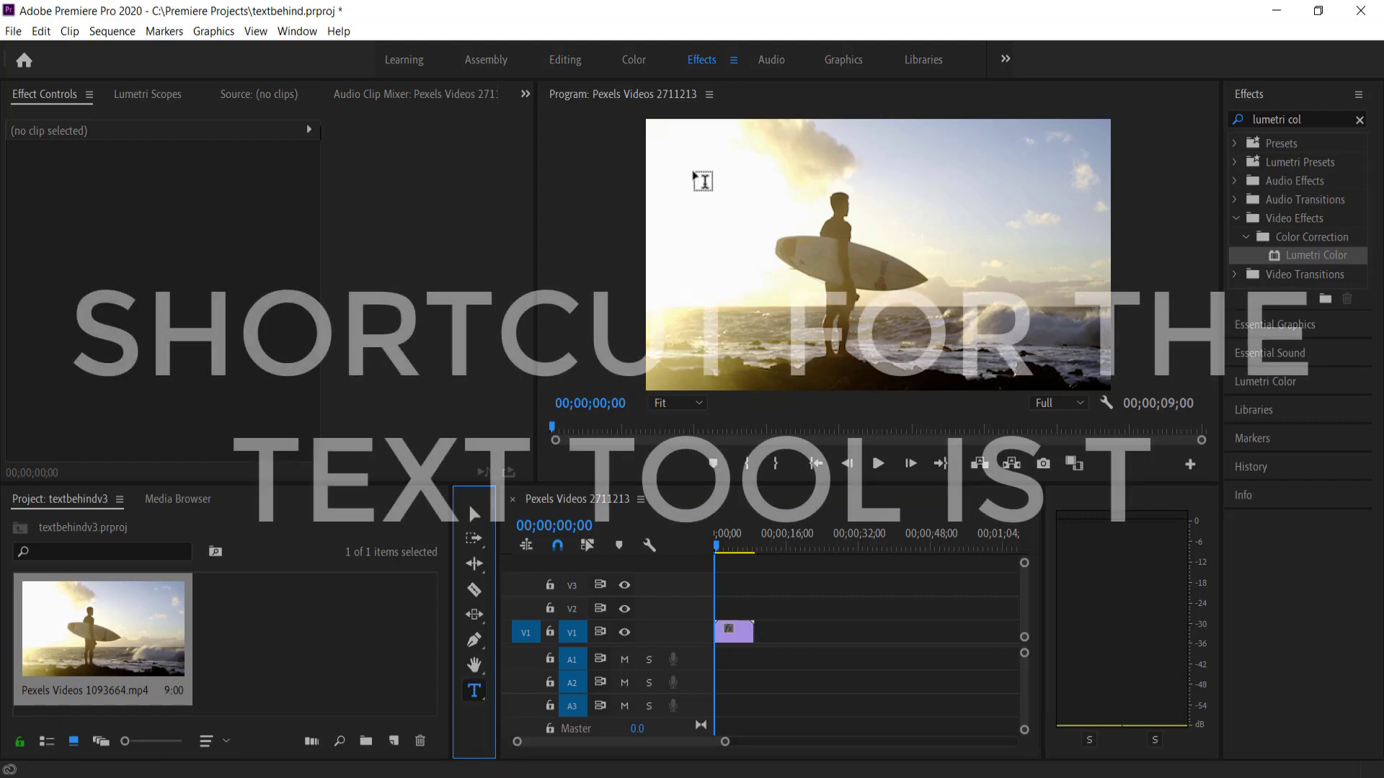
left_click_drag(678, 179, 1074, 325)
left_click(1359, 120)
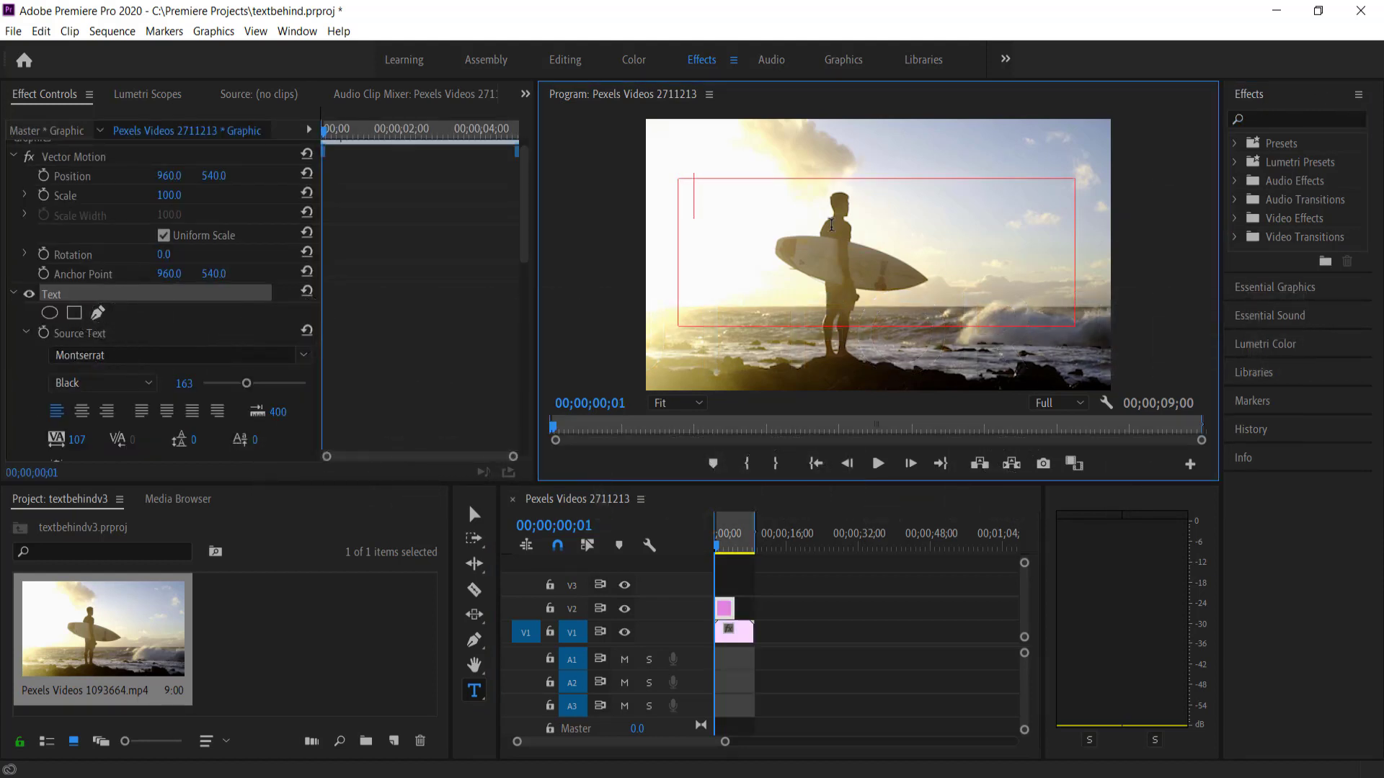
type("TEXT")
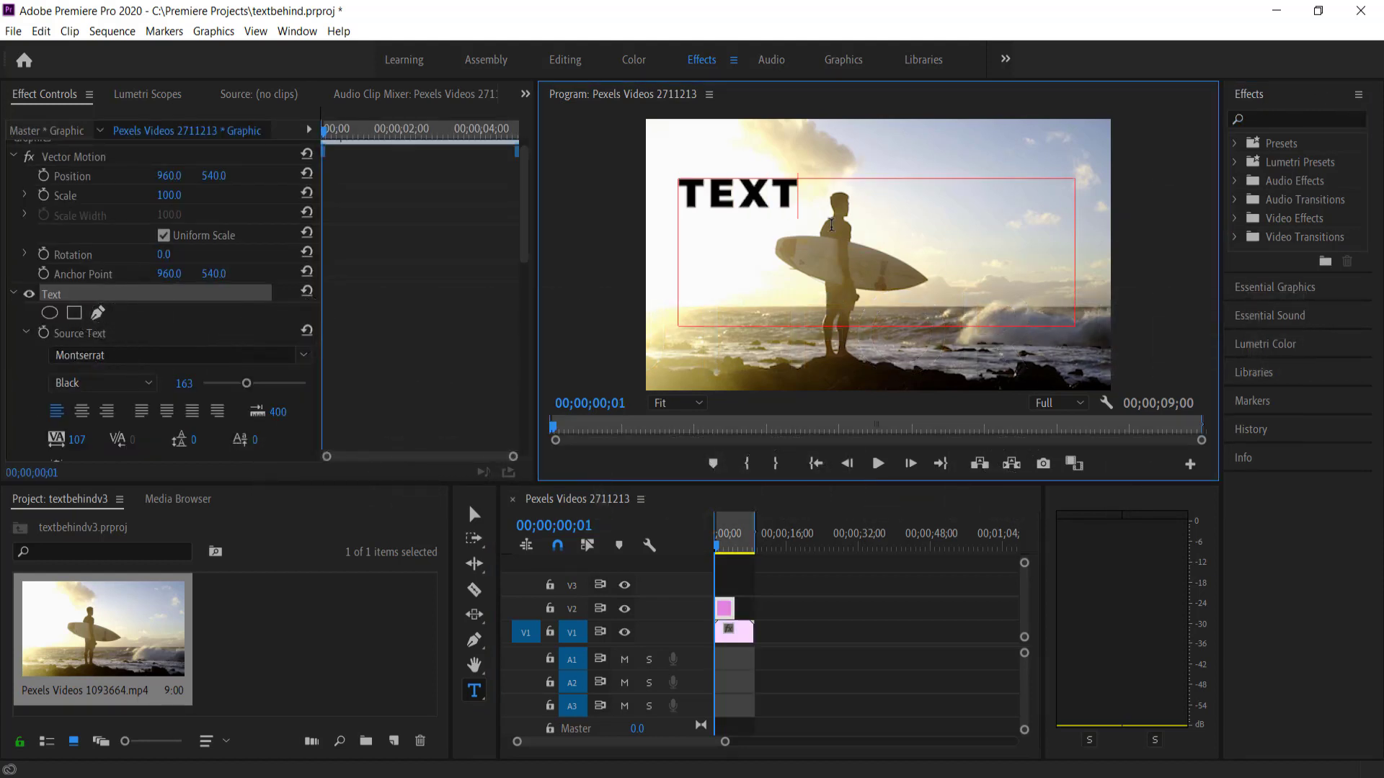
left_click_drag(812, 215, 695, 223)
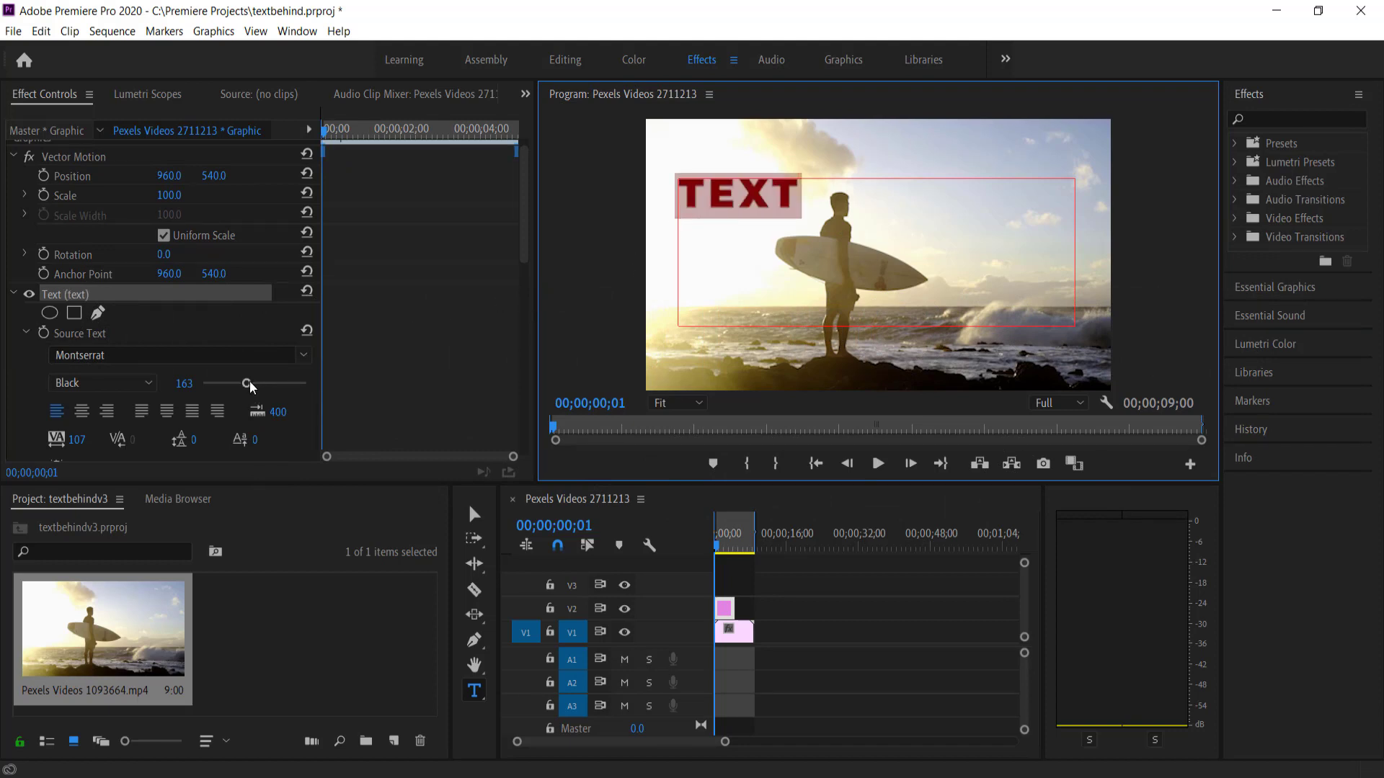
Set the TEXT font size to 500
left_click_drag(245, 383, 201, 389)
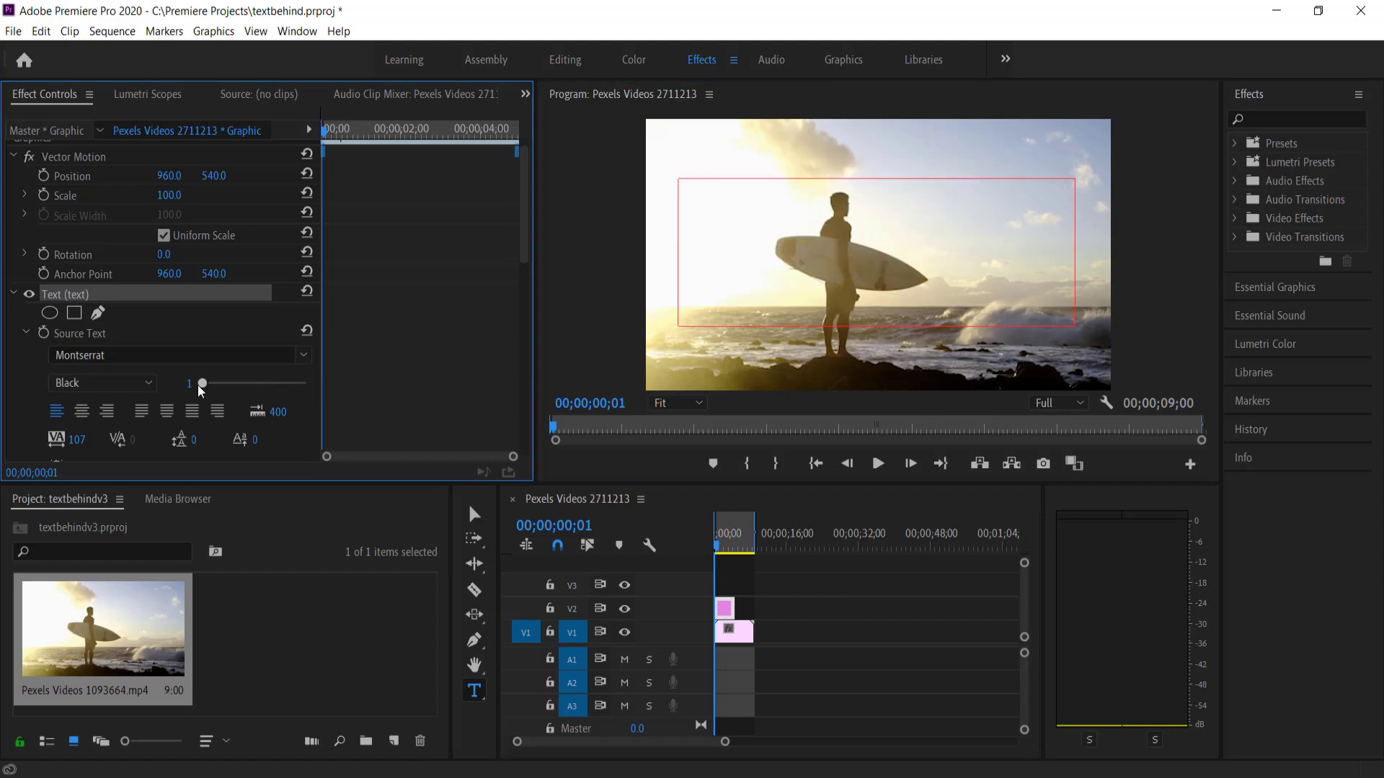
left_click(188, 384)
type("500")
key("Return")
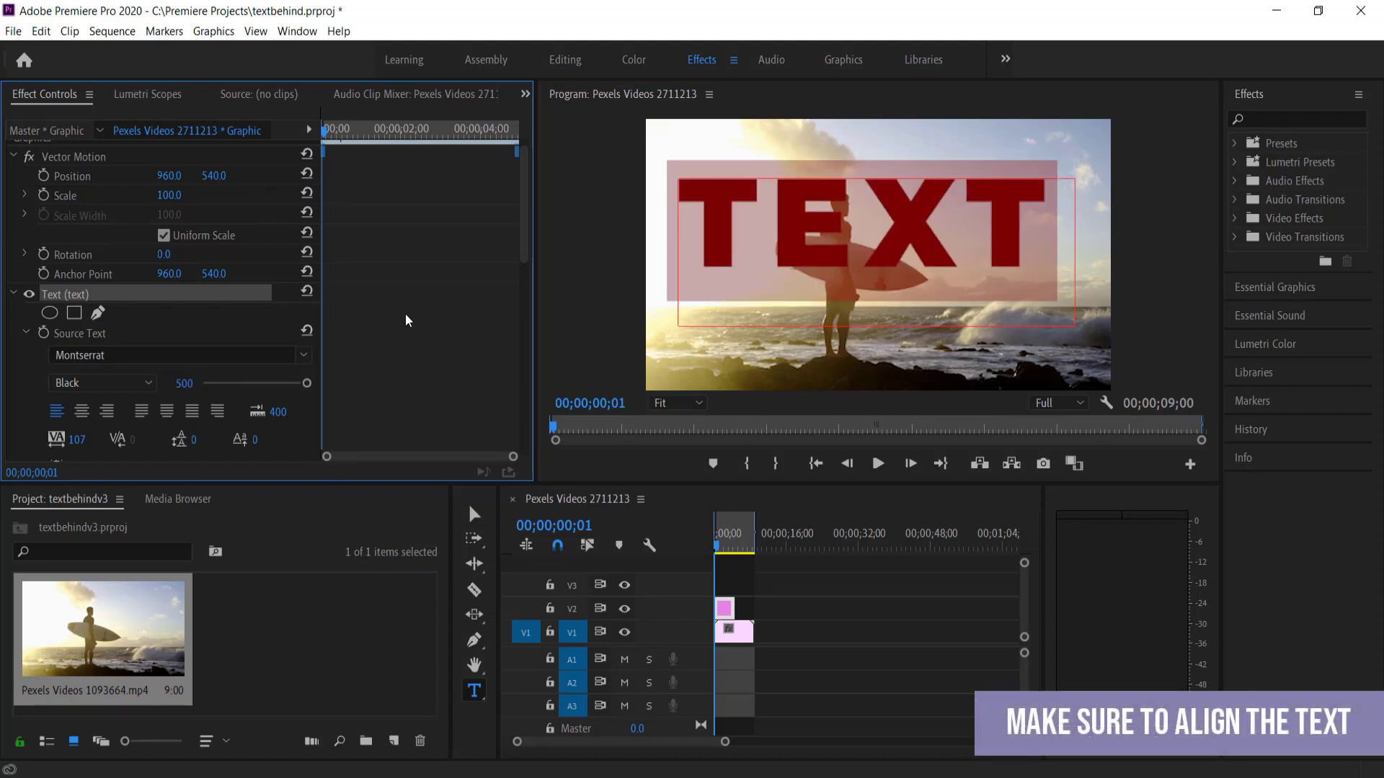
Centre-align the TEXT, set tracking to 90 and keep All Caps on
scroll(408, 321, "down", 1)
left_click(81, 375)
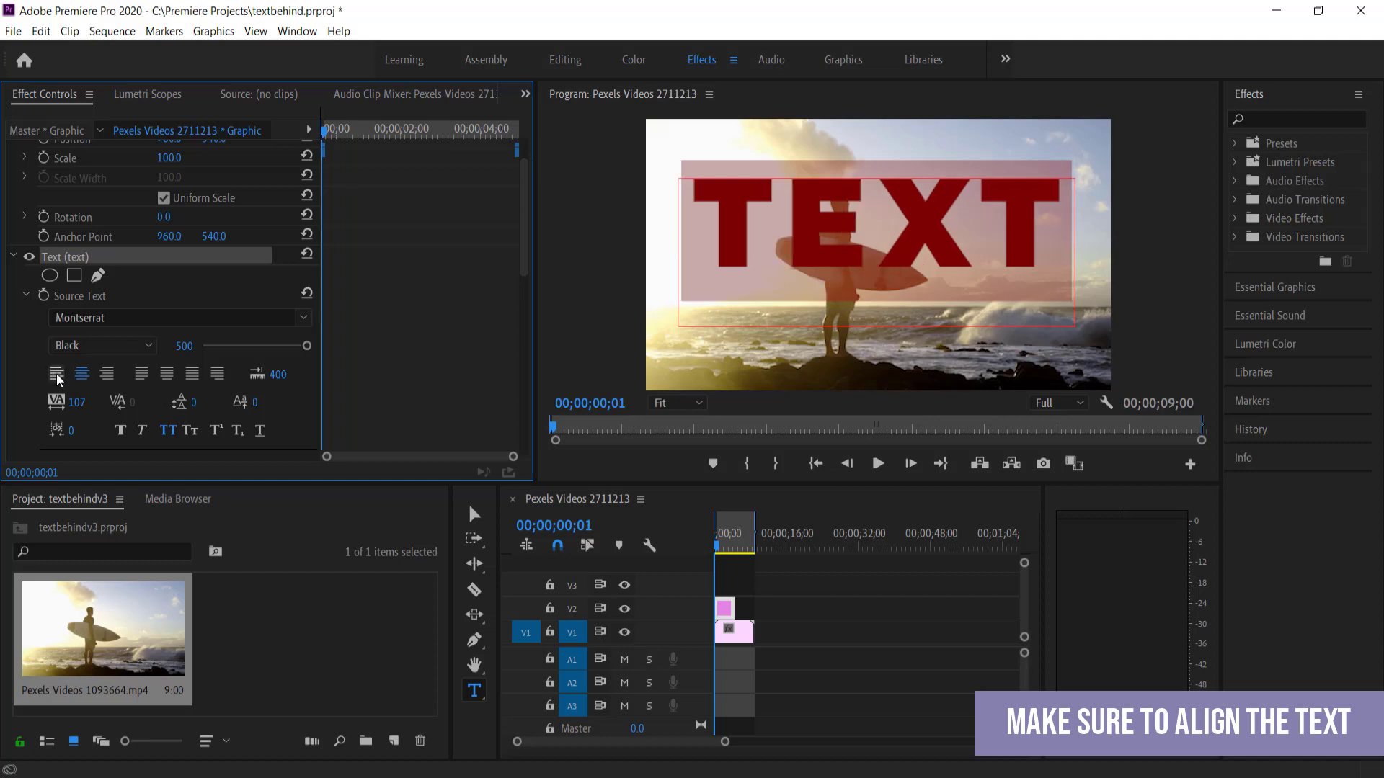
left_click(57, 375)
left_click(82, 377)
mouse_move(76, 402)
left_mouse_down()
mouse_move(144, 402)
mouse_move(10, 402)
mouse_move(64, 402)
left_mouse_up()
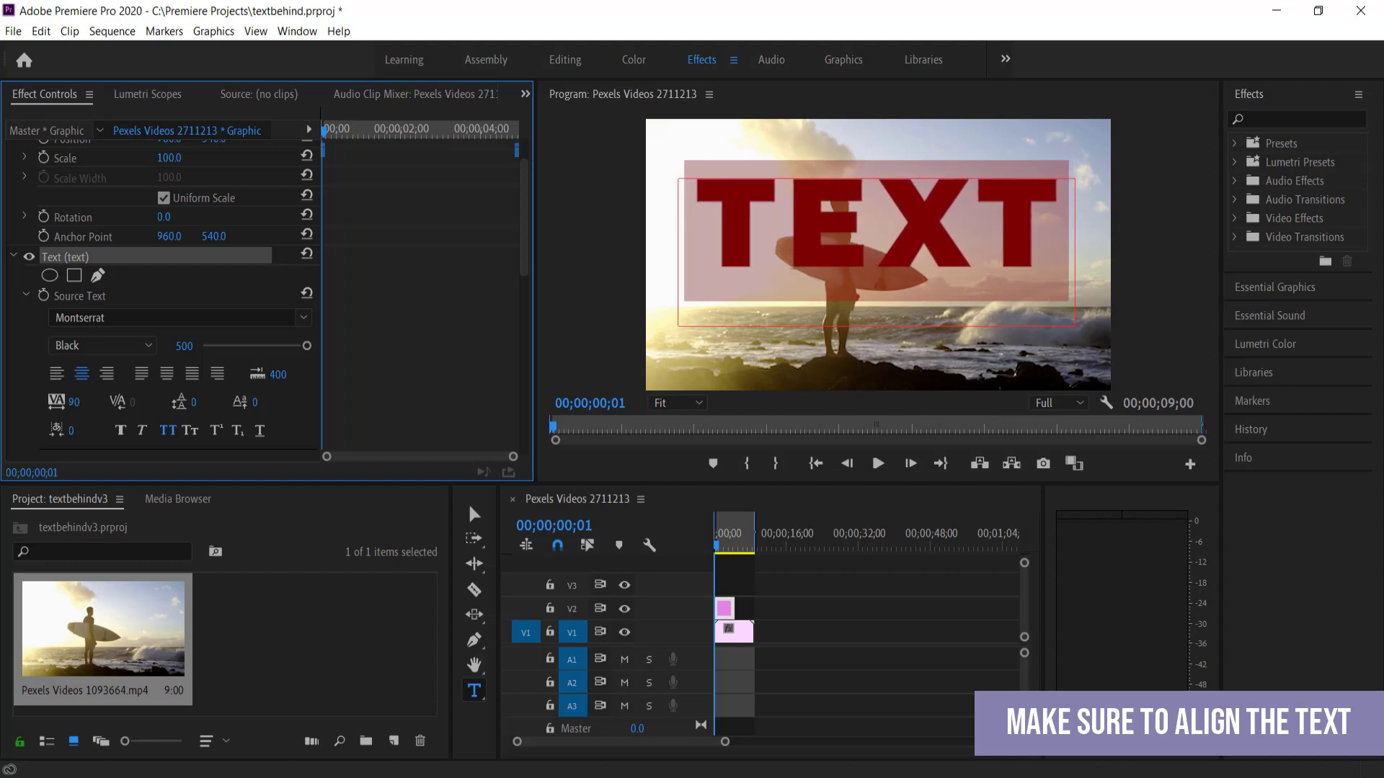
left_click(168, 430)
left_click(168, 430)
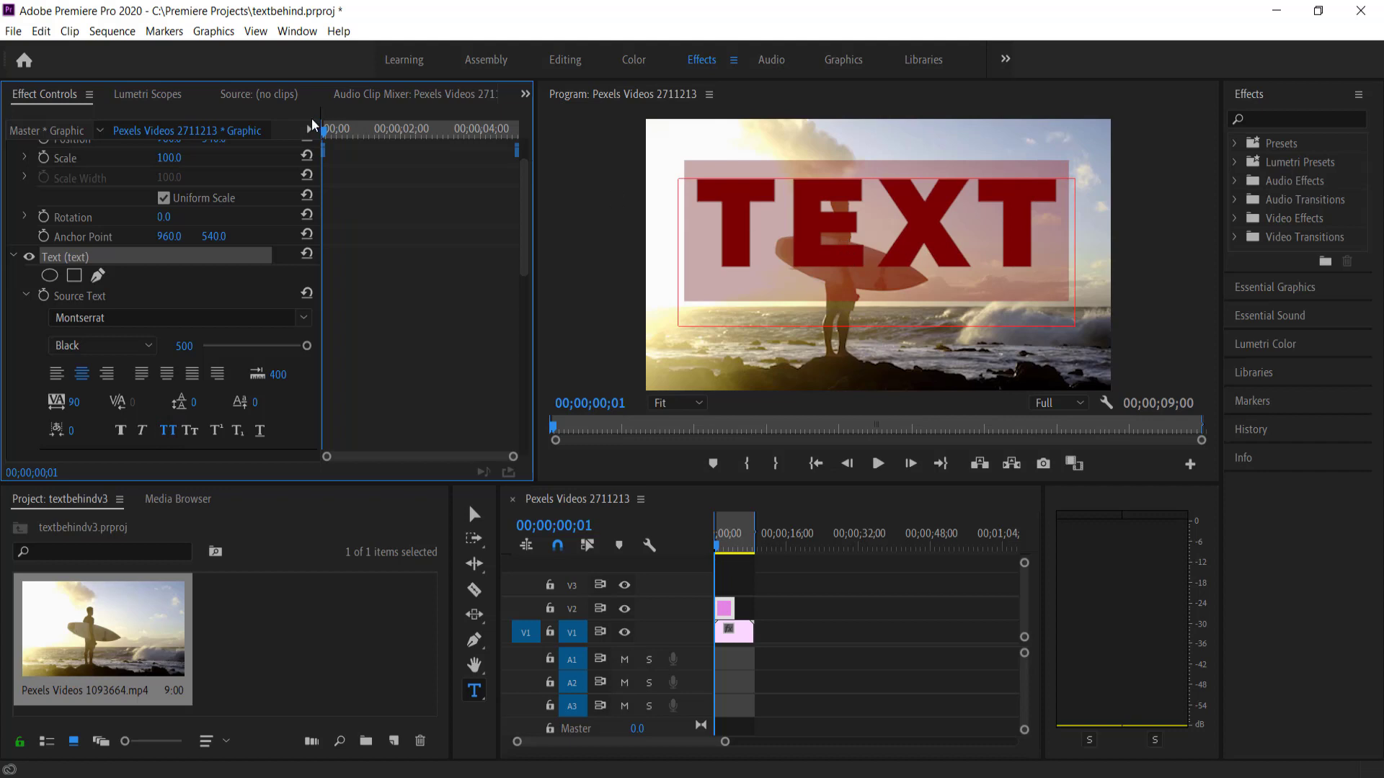
key("Escape")
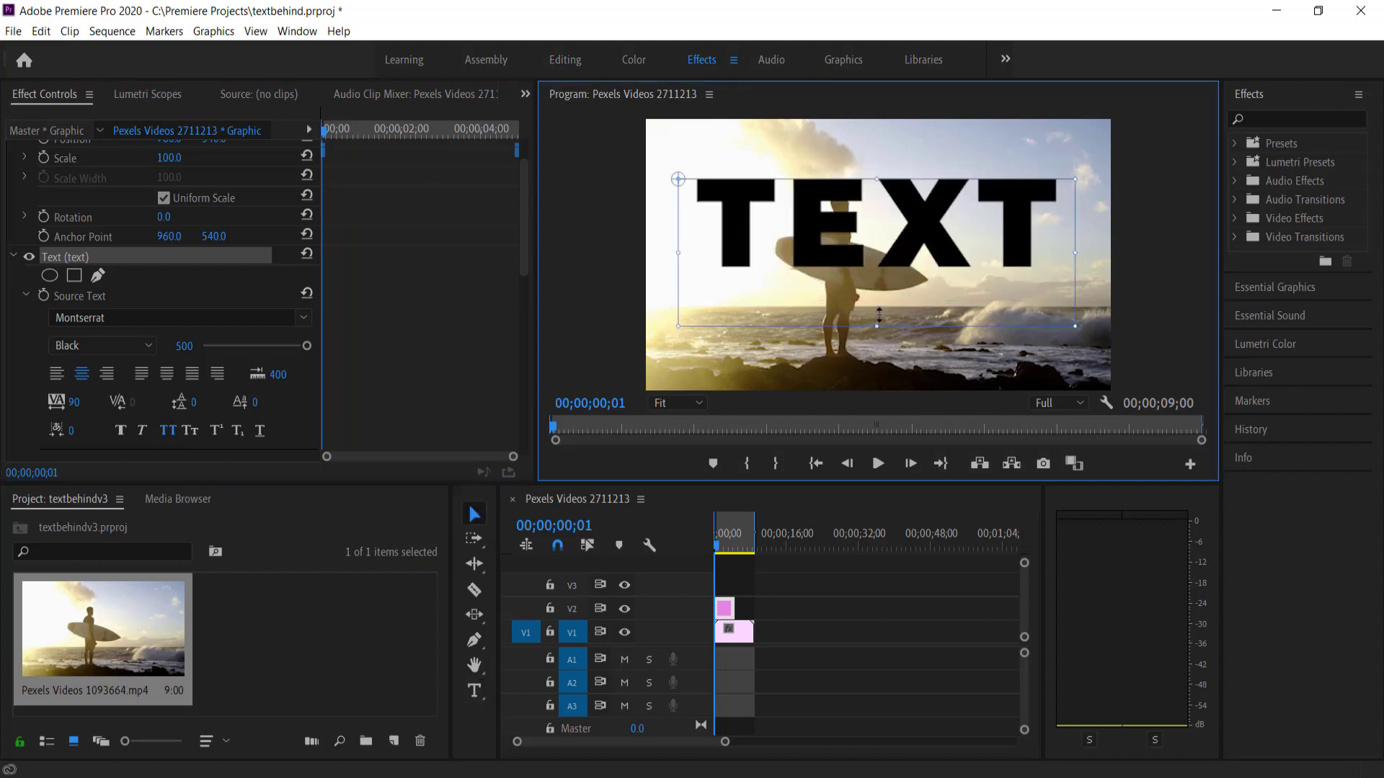
Resize the text box and centre it vertically and horizontally in the frame
left_click_drag(873, 326, 876, 277)
left_click_drag(1081, 228, 1046, 229)
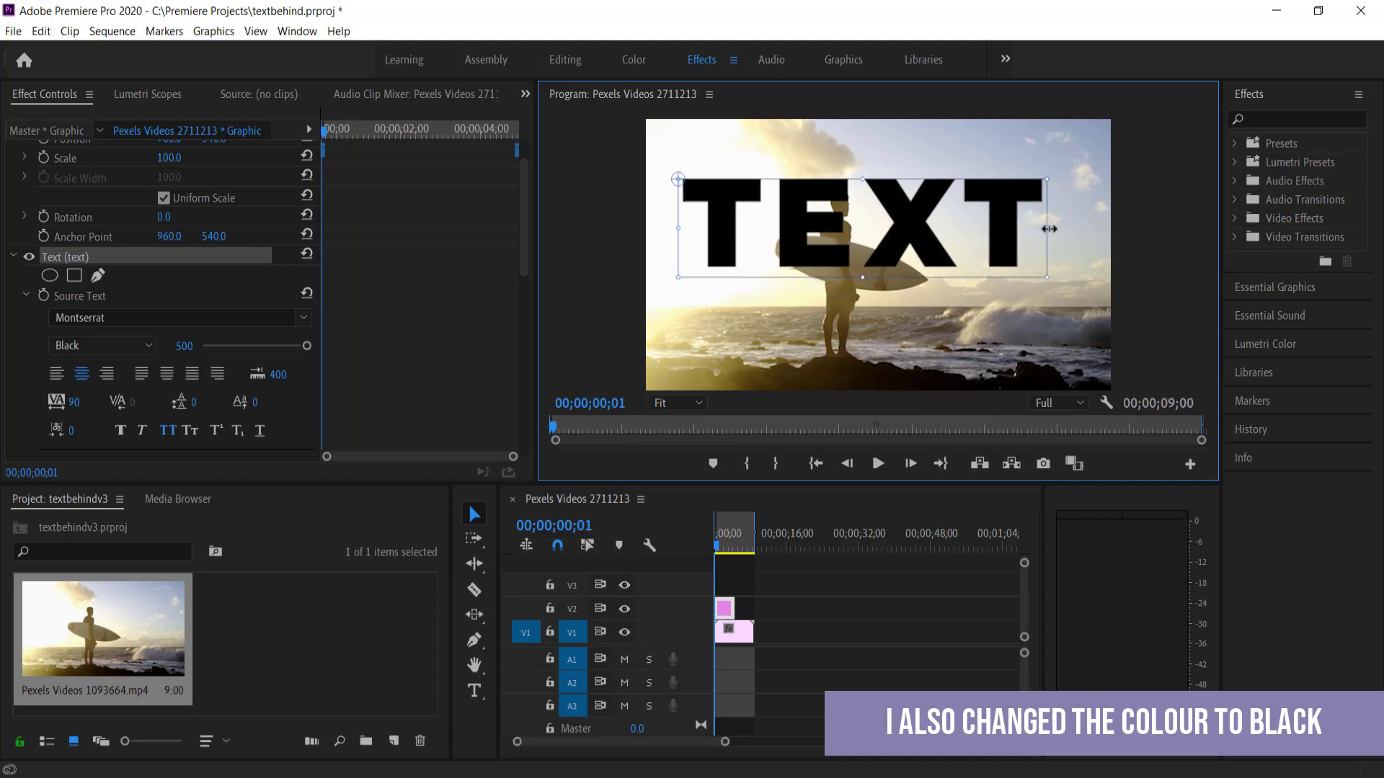
left_click(1274, 288)
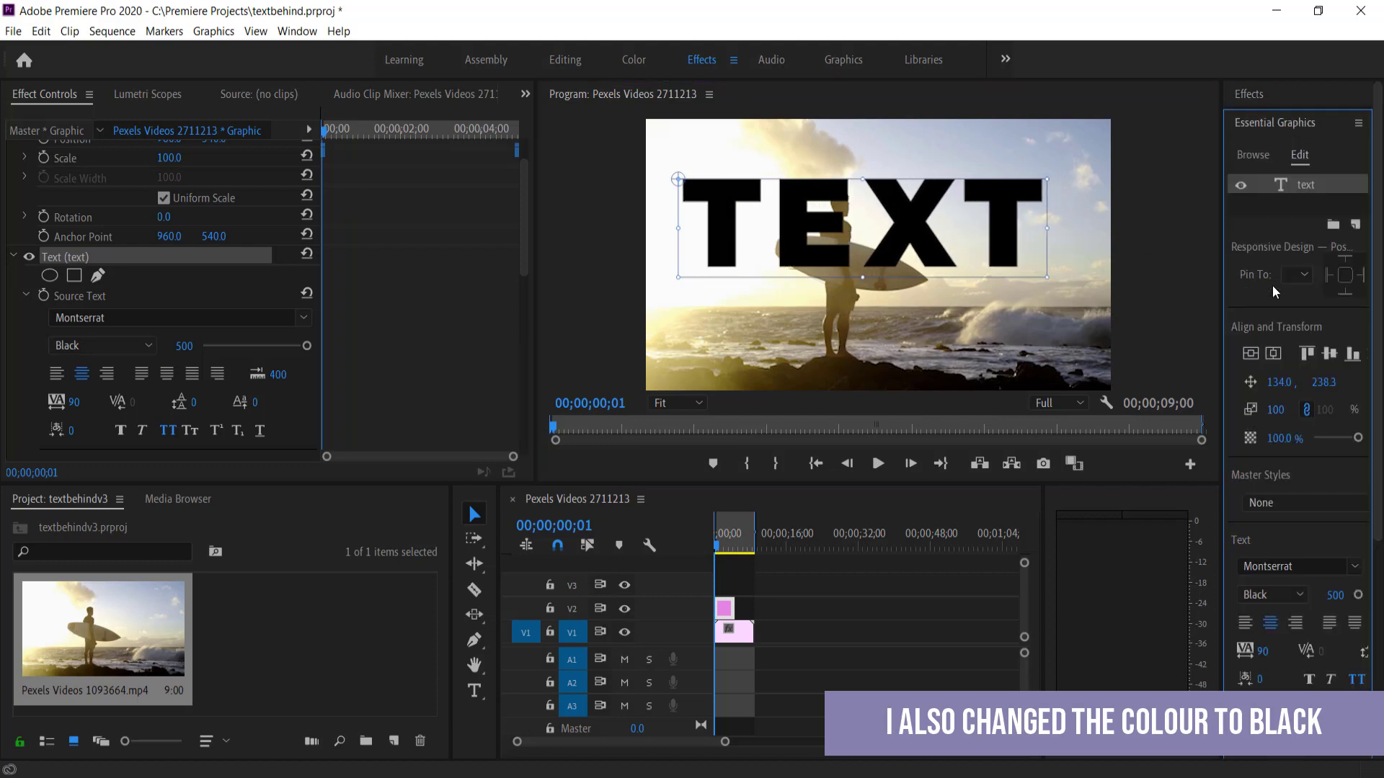
left_click(1326, 356)
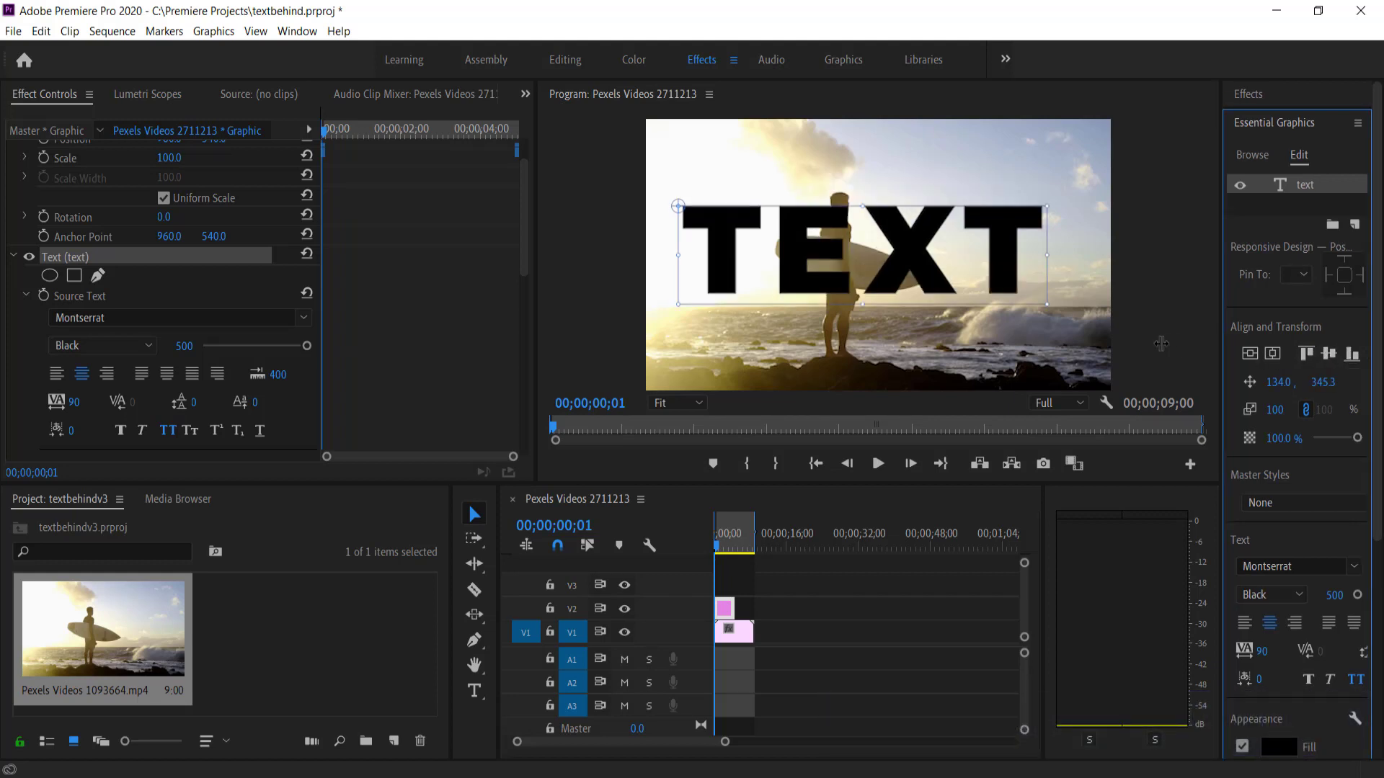
left_click_drag(1223, 341, 1158, 343)
left_click(1364, 353)
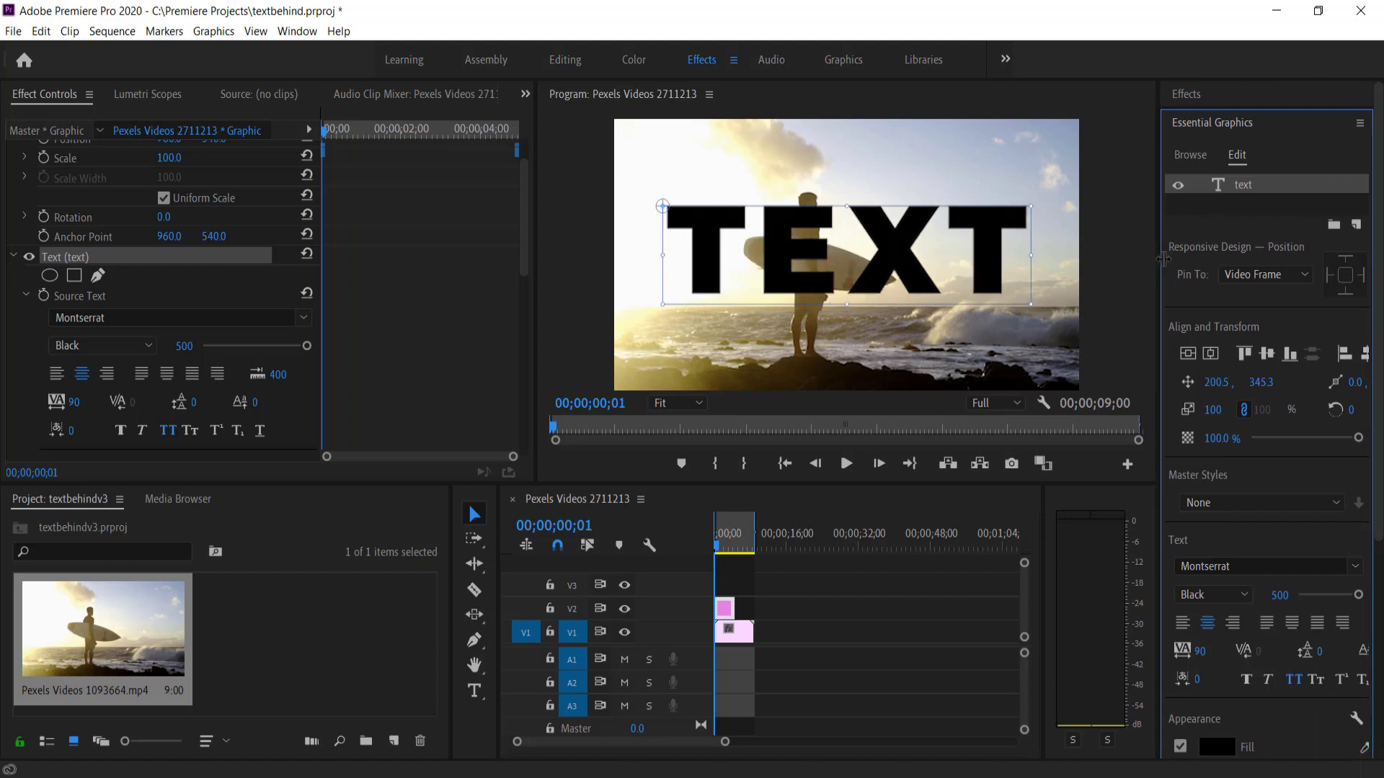
left_click_drag(1157, 258, 1183, 259)
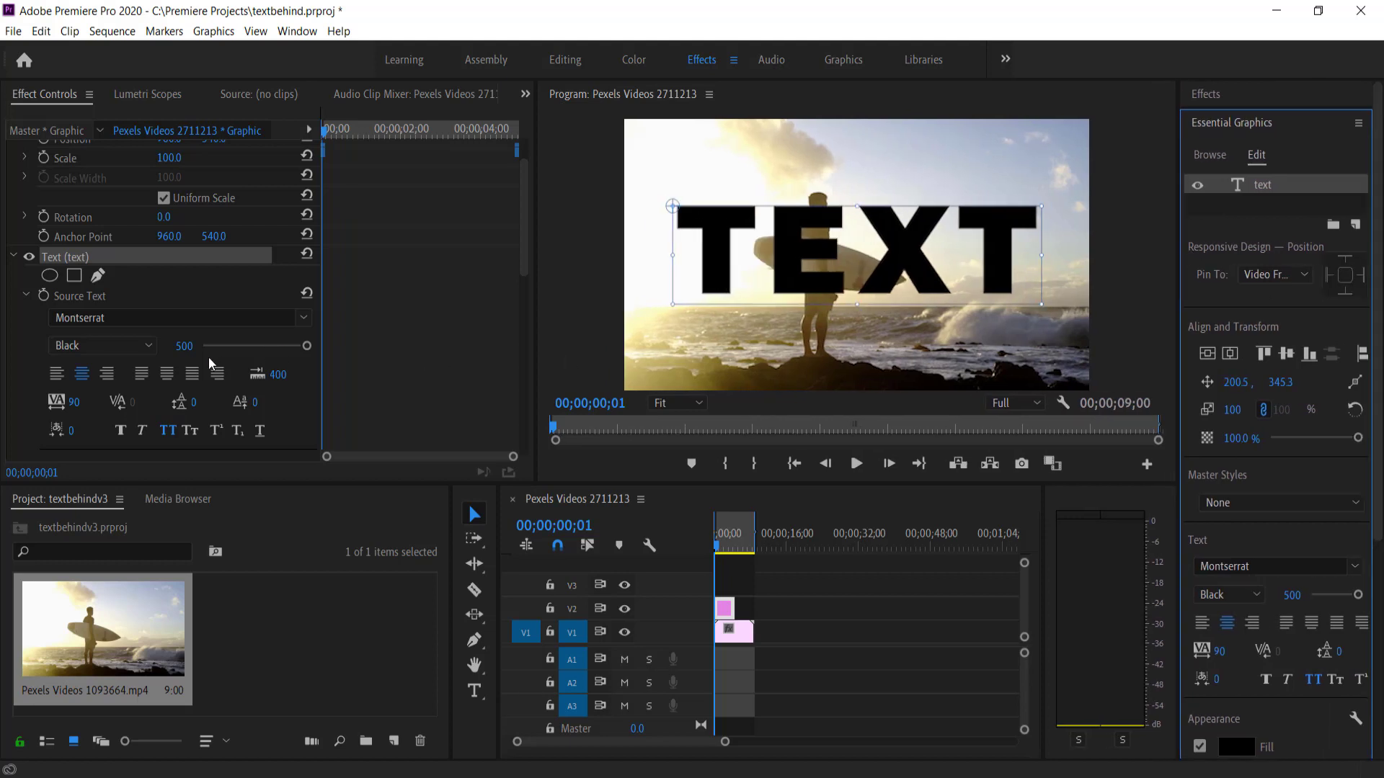
Raise the TEXT font size to 600
left_click(183, 346)
type("6")
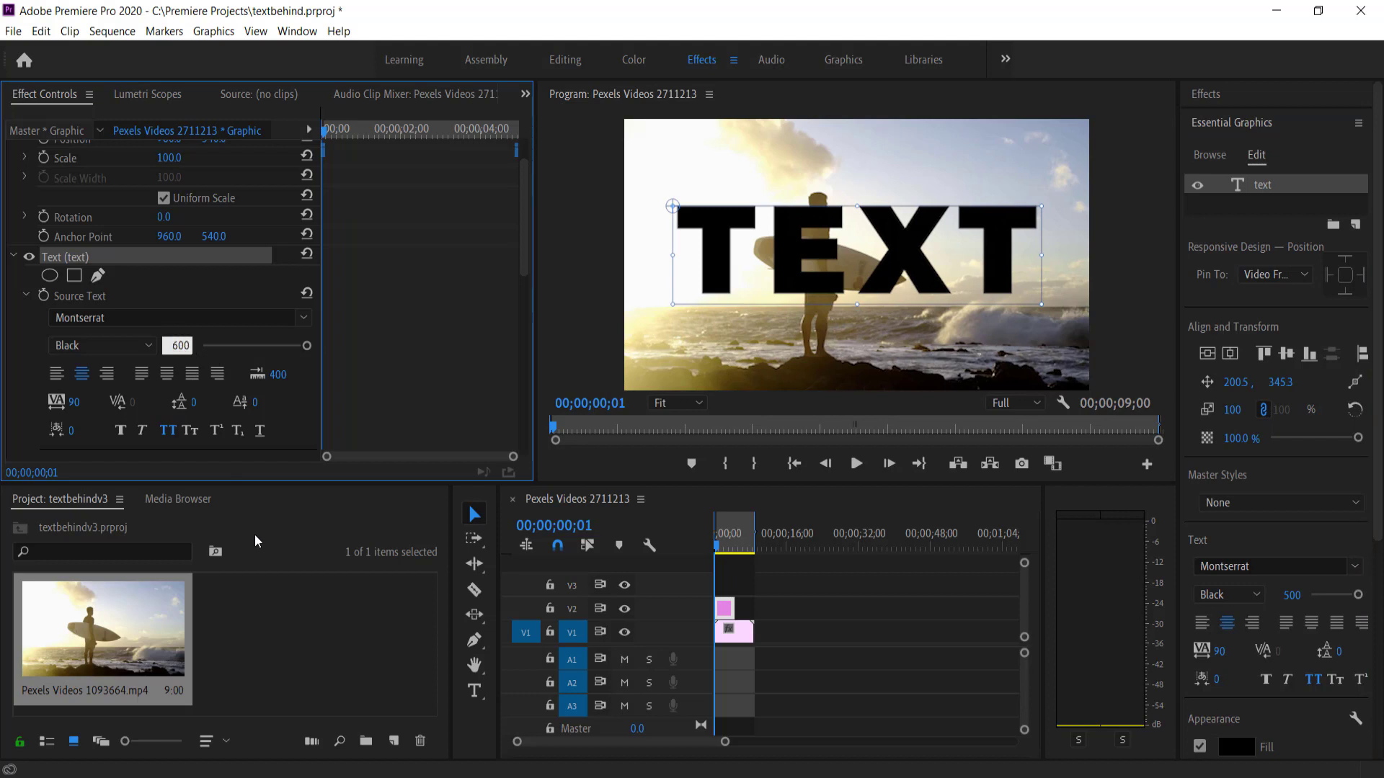
key("Return")
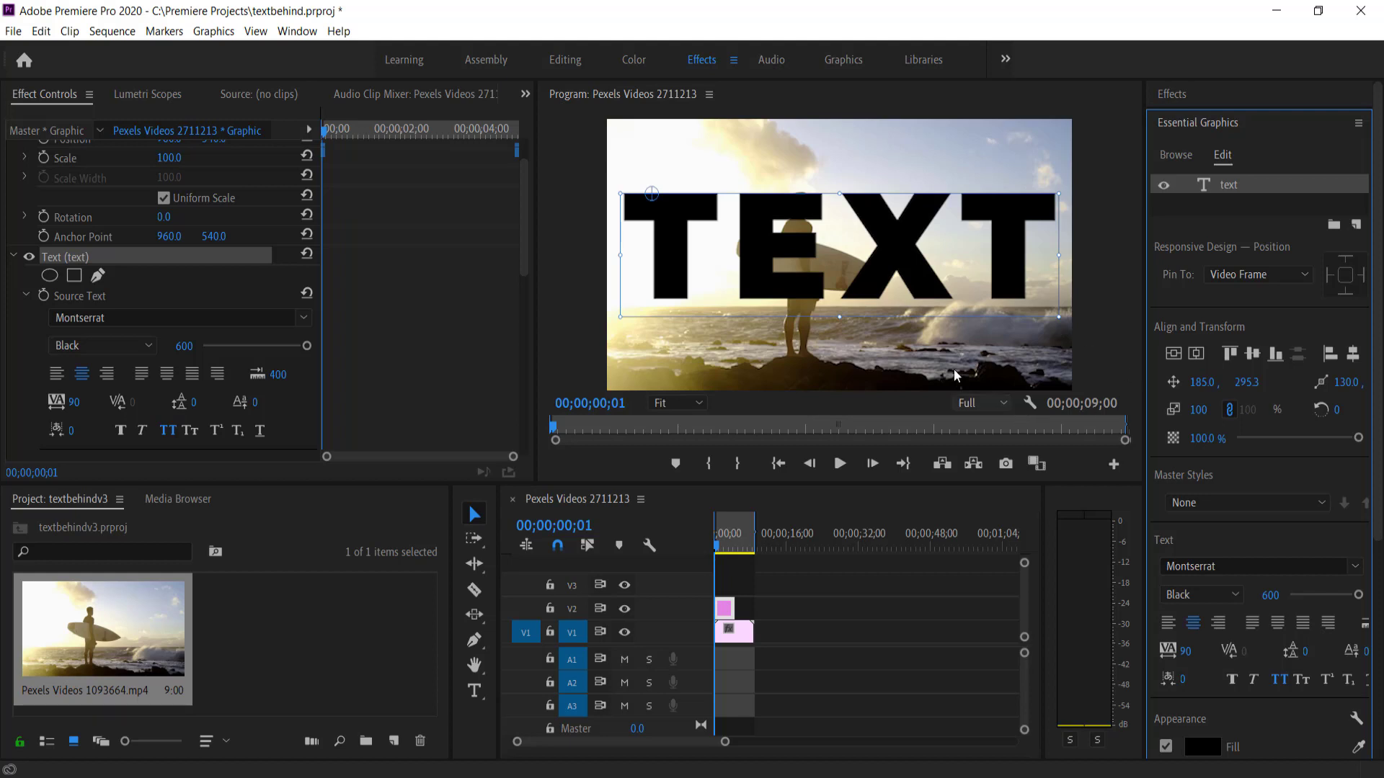
left_click(15, 257)
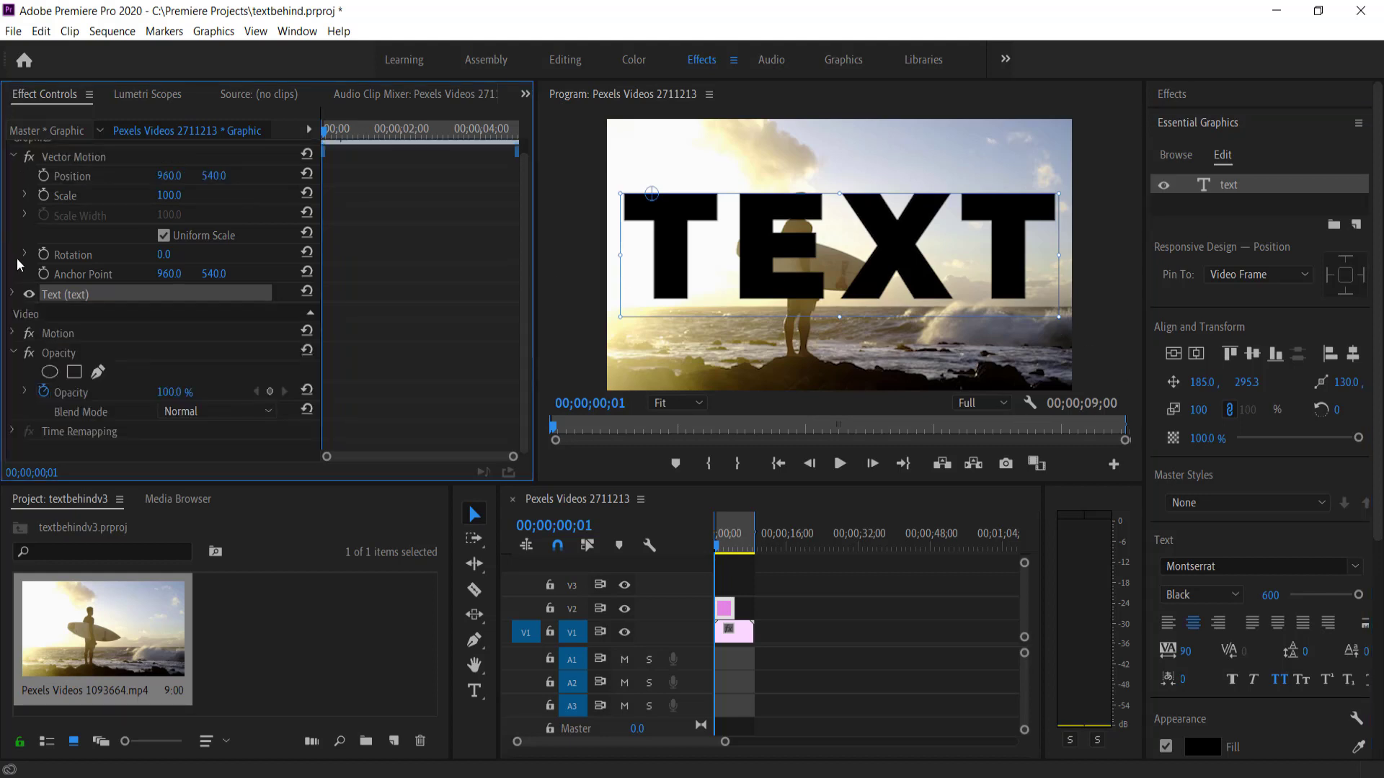
Lower the TEXT layer's Transform opacity to 18%, after trying 10% and 26%
left_click(12, 294)
scroll(158, 346, "down", 5)
scroll(162, 346, "down", 4)
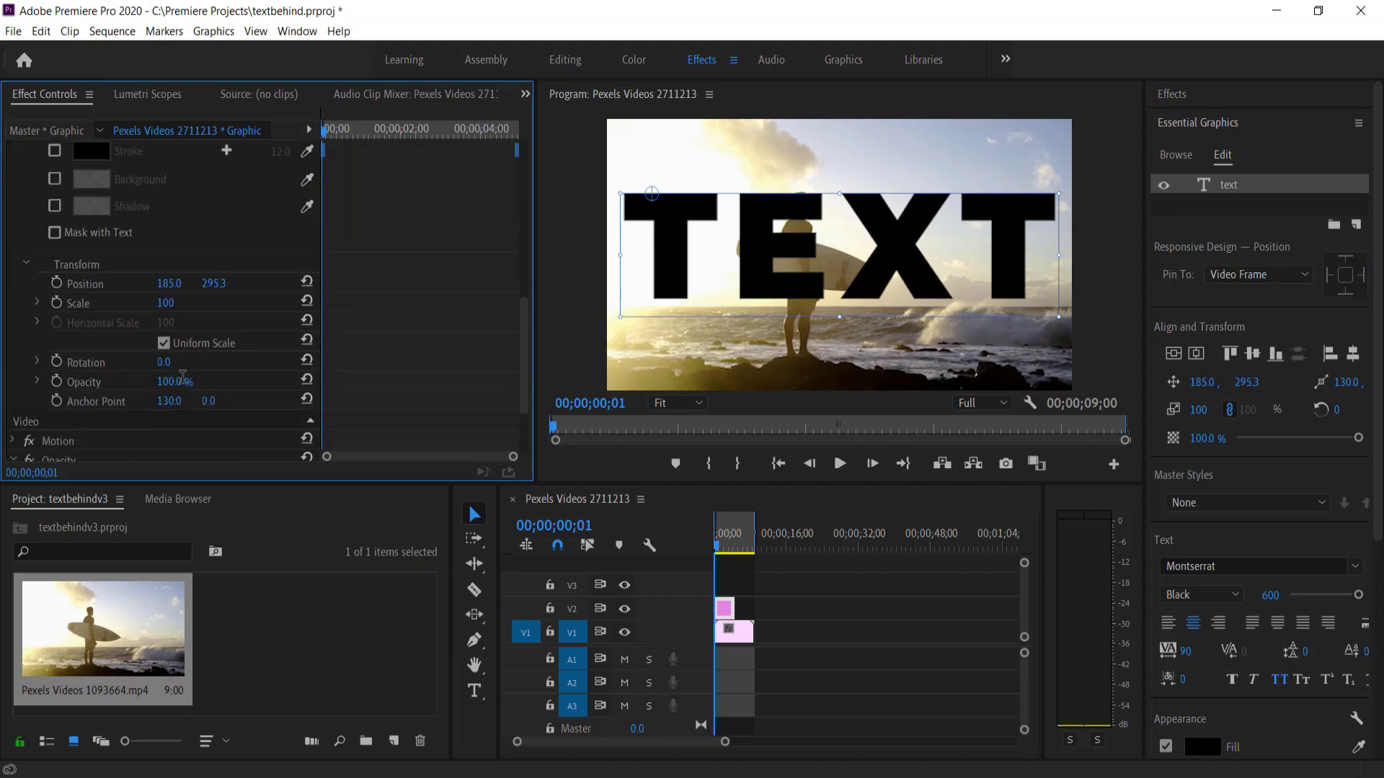
left_click(170, 382)
type("10")
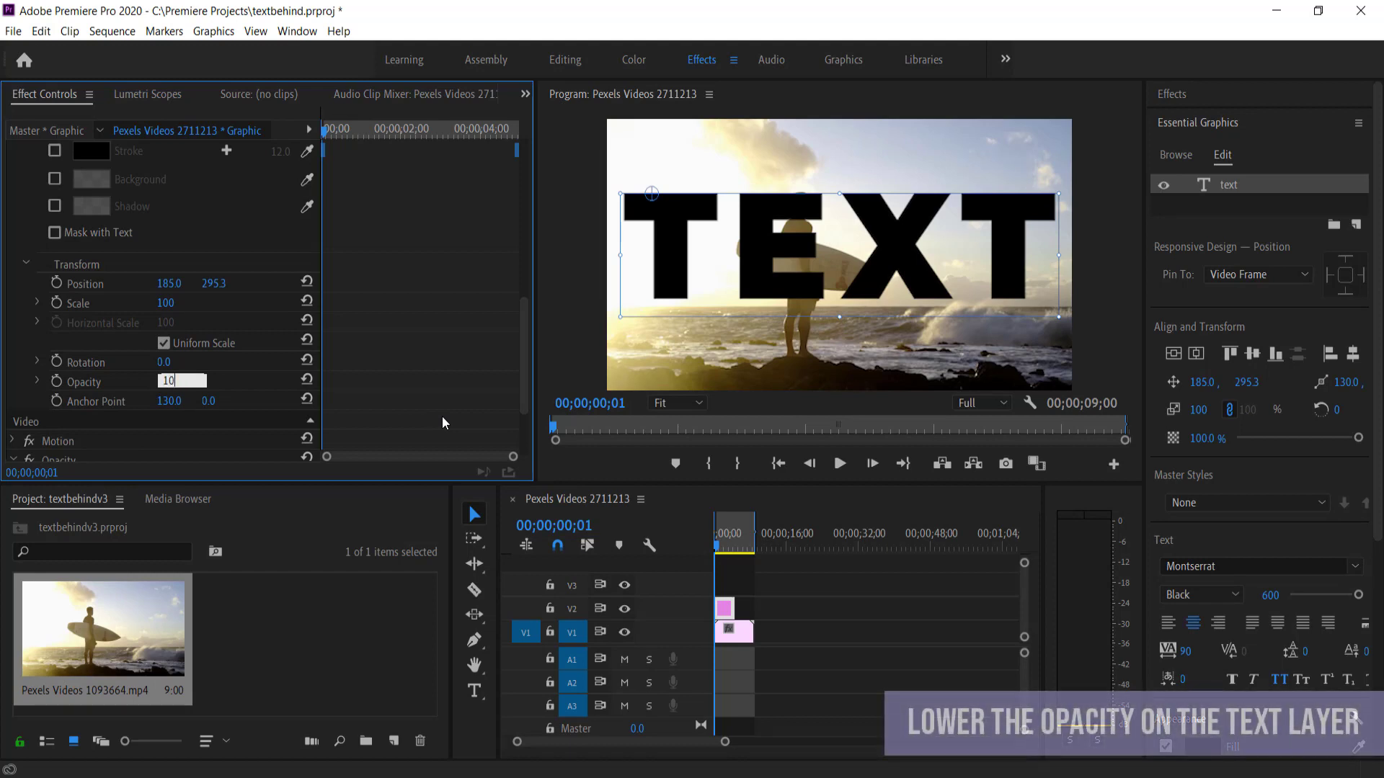
key("Return")
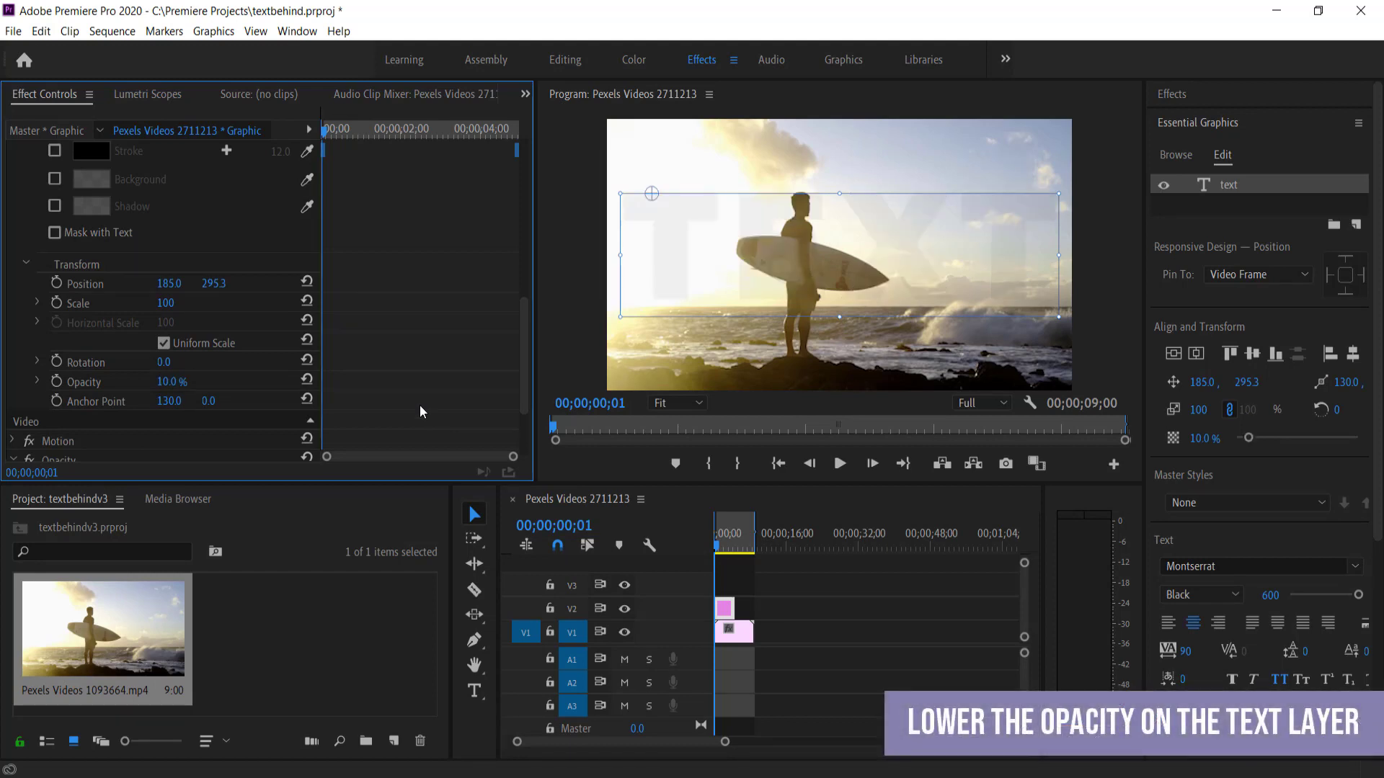
left_click(171, 382)
type("26")
key("Return")
left_click_drag(171, 382, 166, 382)
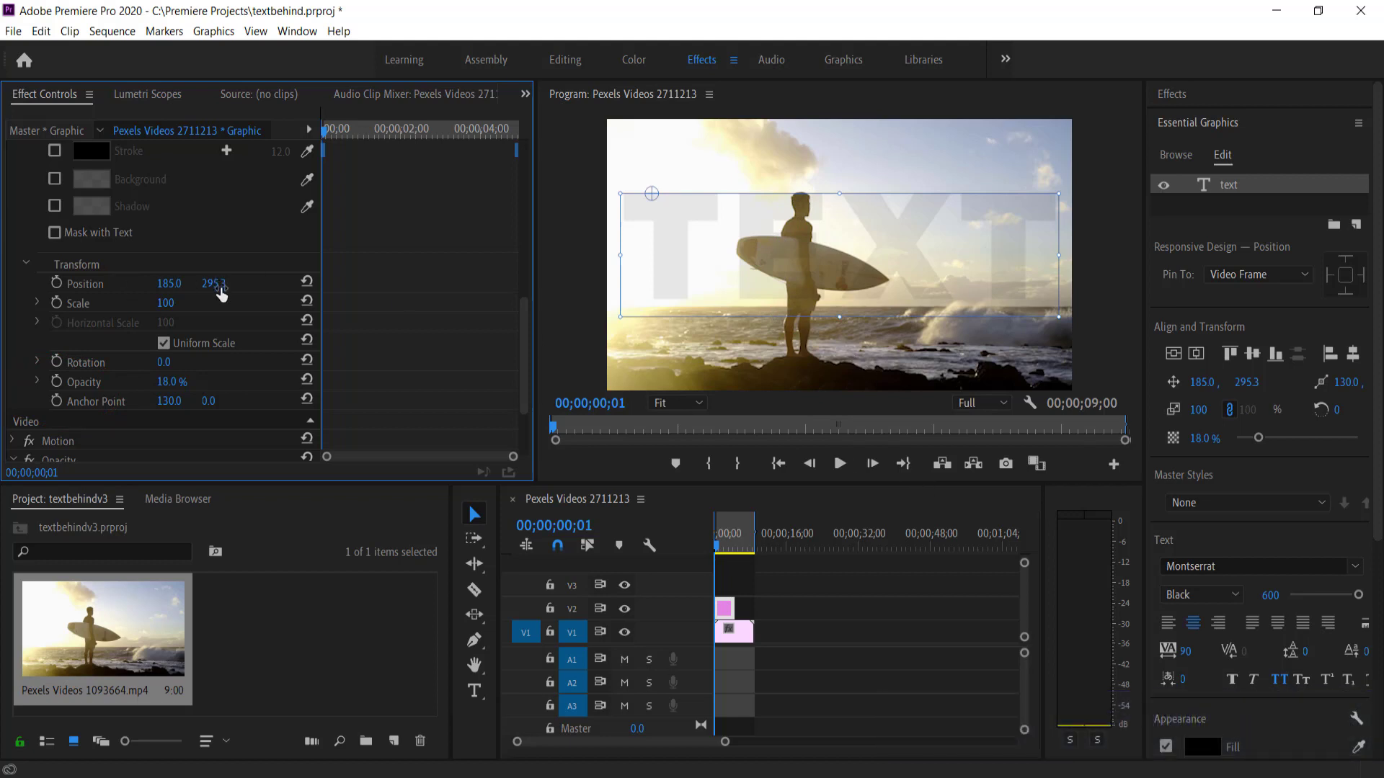
scroll(220, 297, "down", 4)
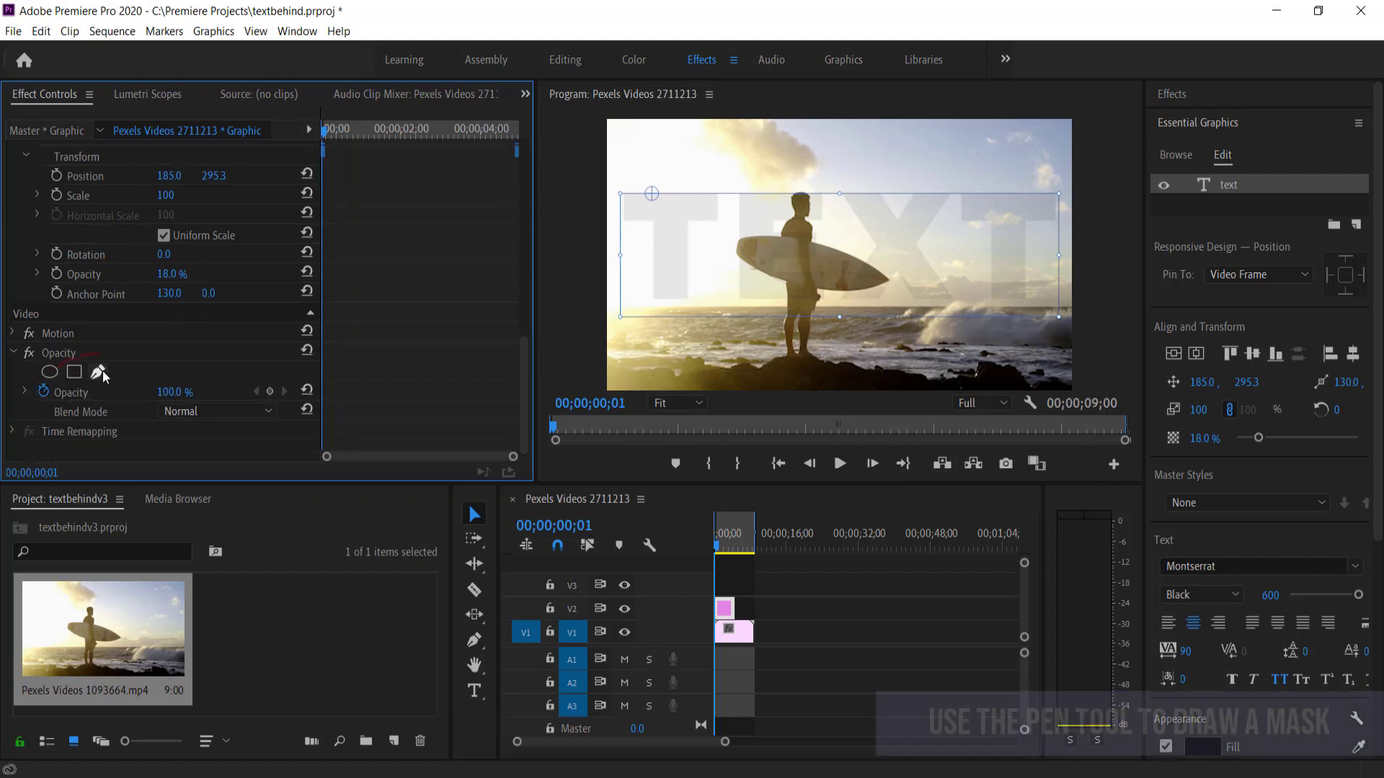
Start Mask (1) on Opacity with two points at the surfer's waist, then maximize the Program Monitor
left_click(98, 373)
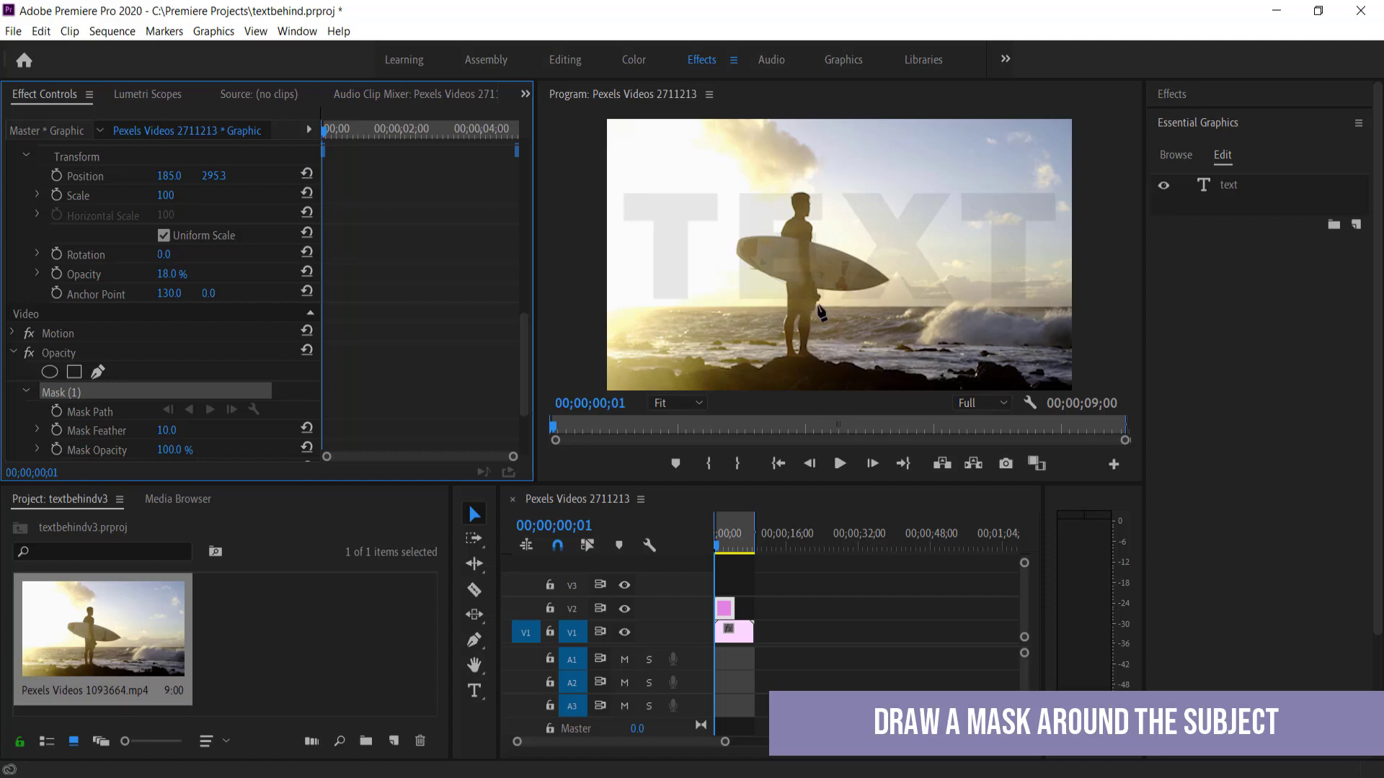
left_click(822, 307)
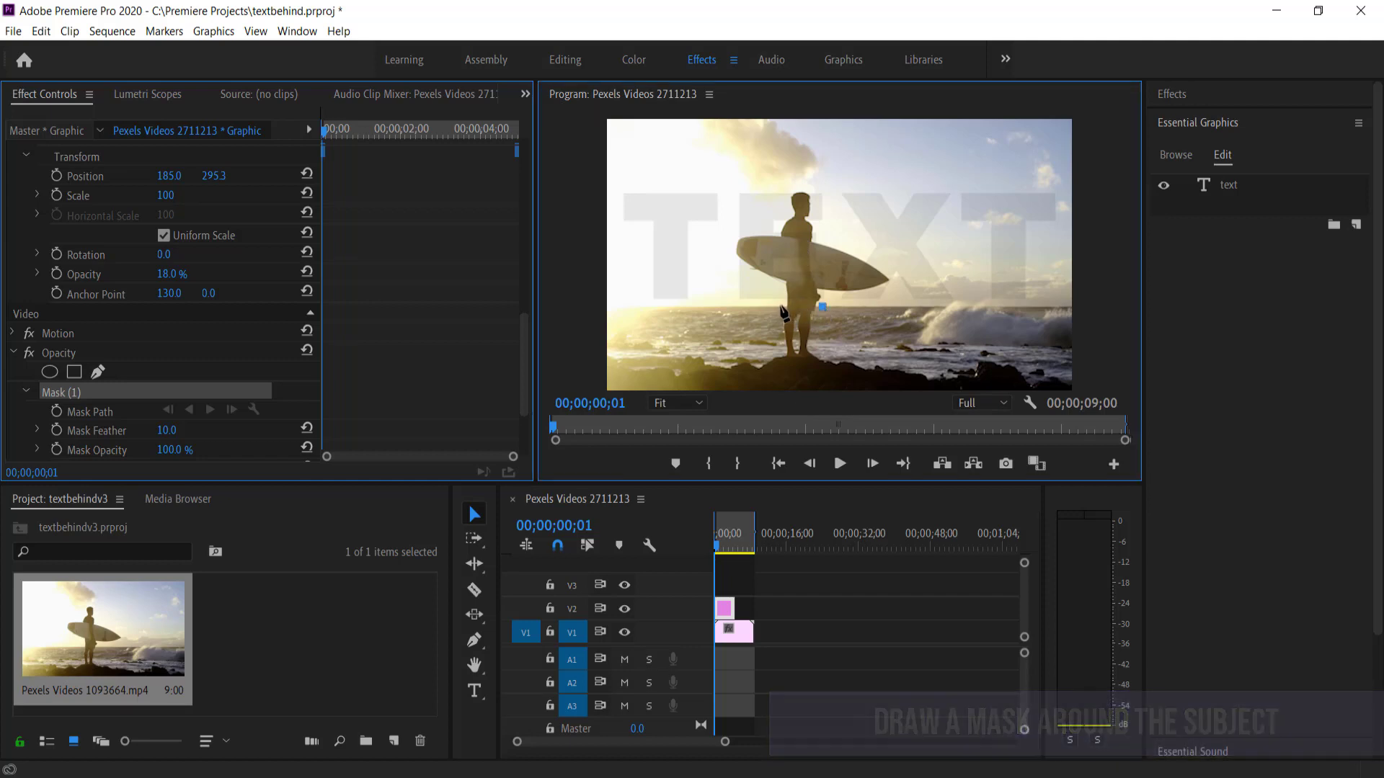
left_click(781, 307)
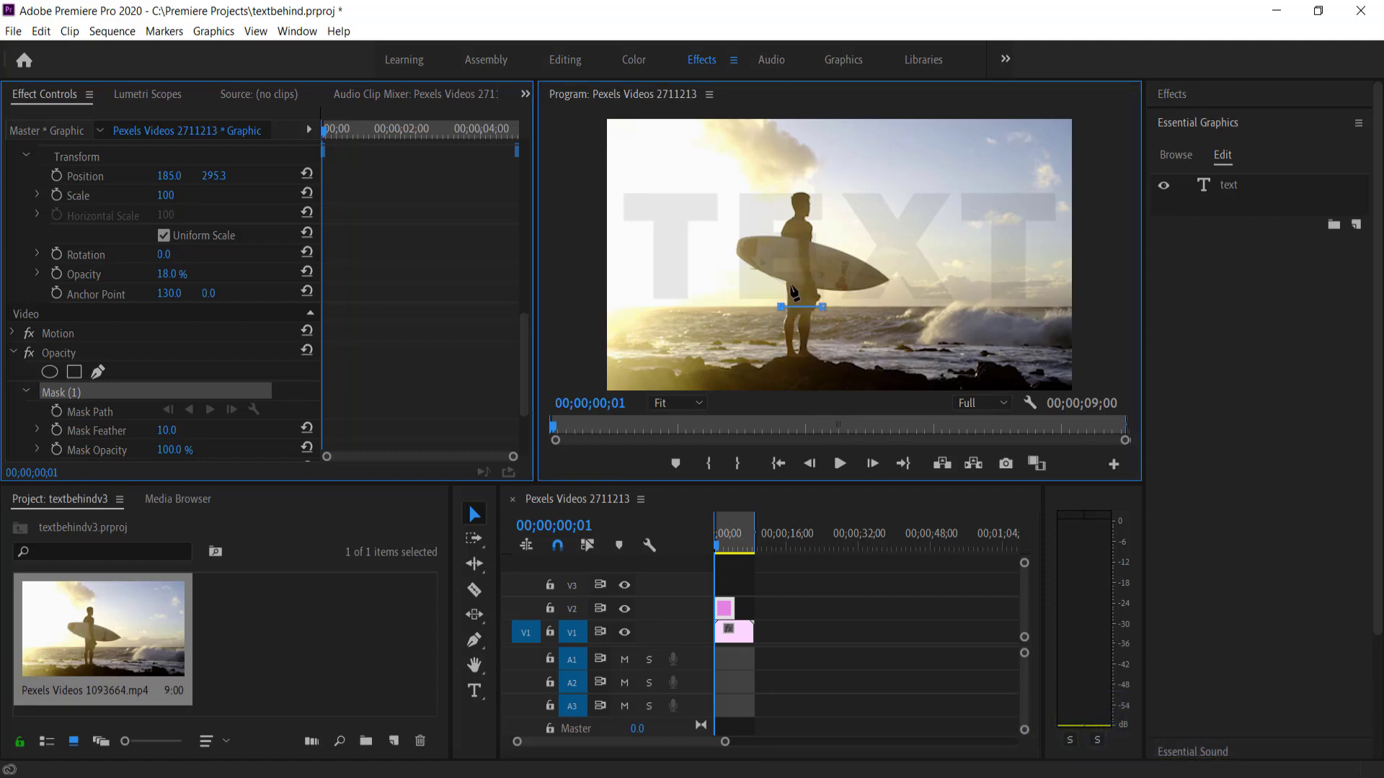
double_click(577, 100)
left_click(145, 682)
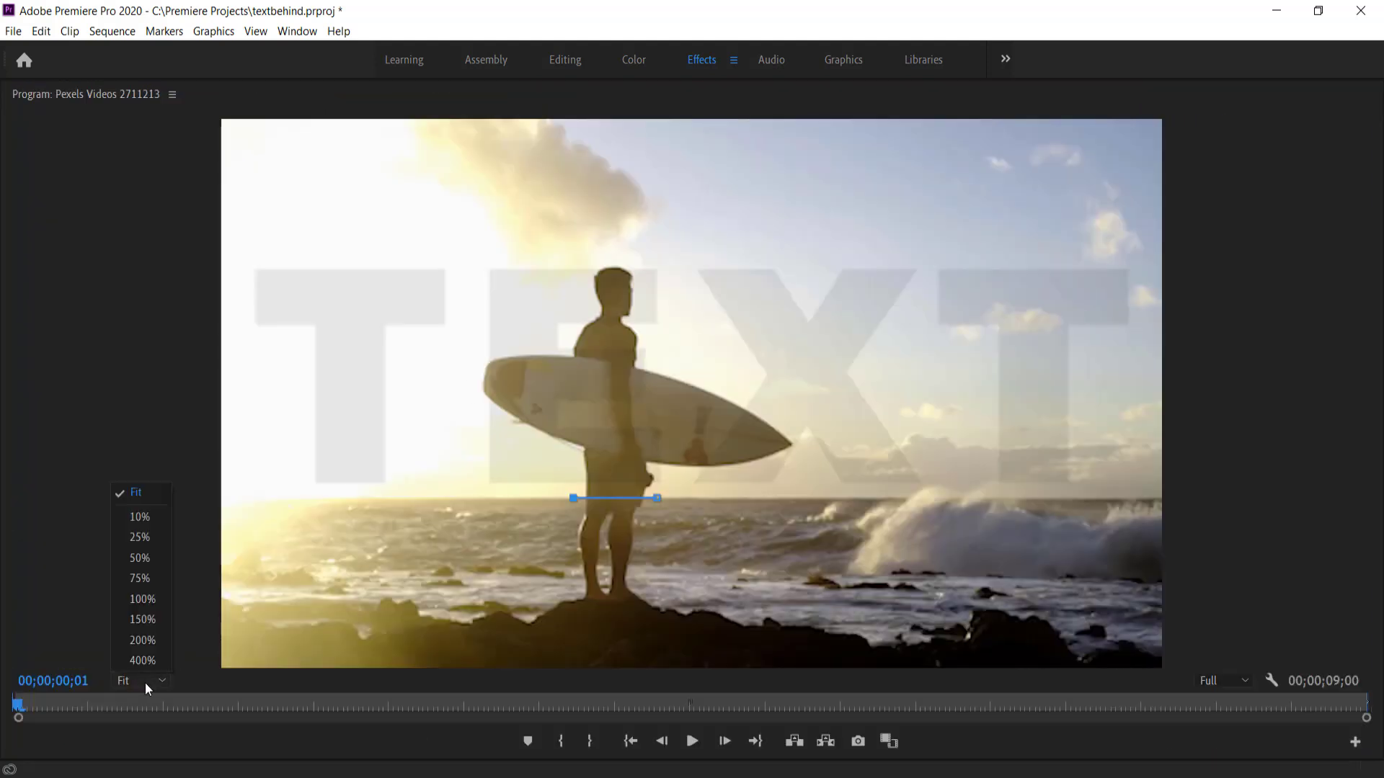
At 100% zoom, trace mask points along the surfer's leg and the board's lower edge to its tail
left_click(153, 599)
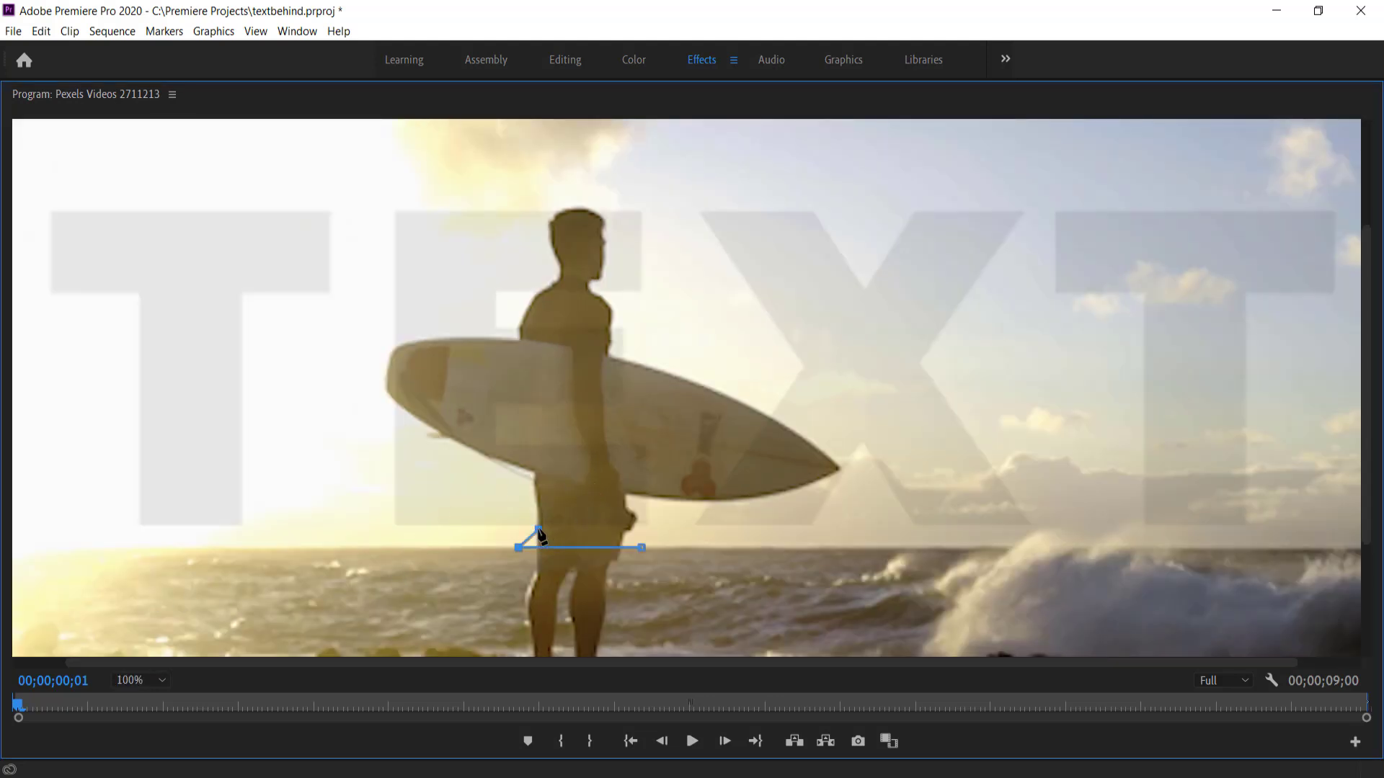
left_click(533, 503)
left_click(534, 473)
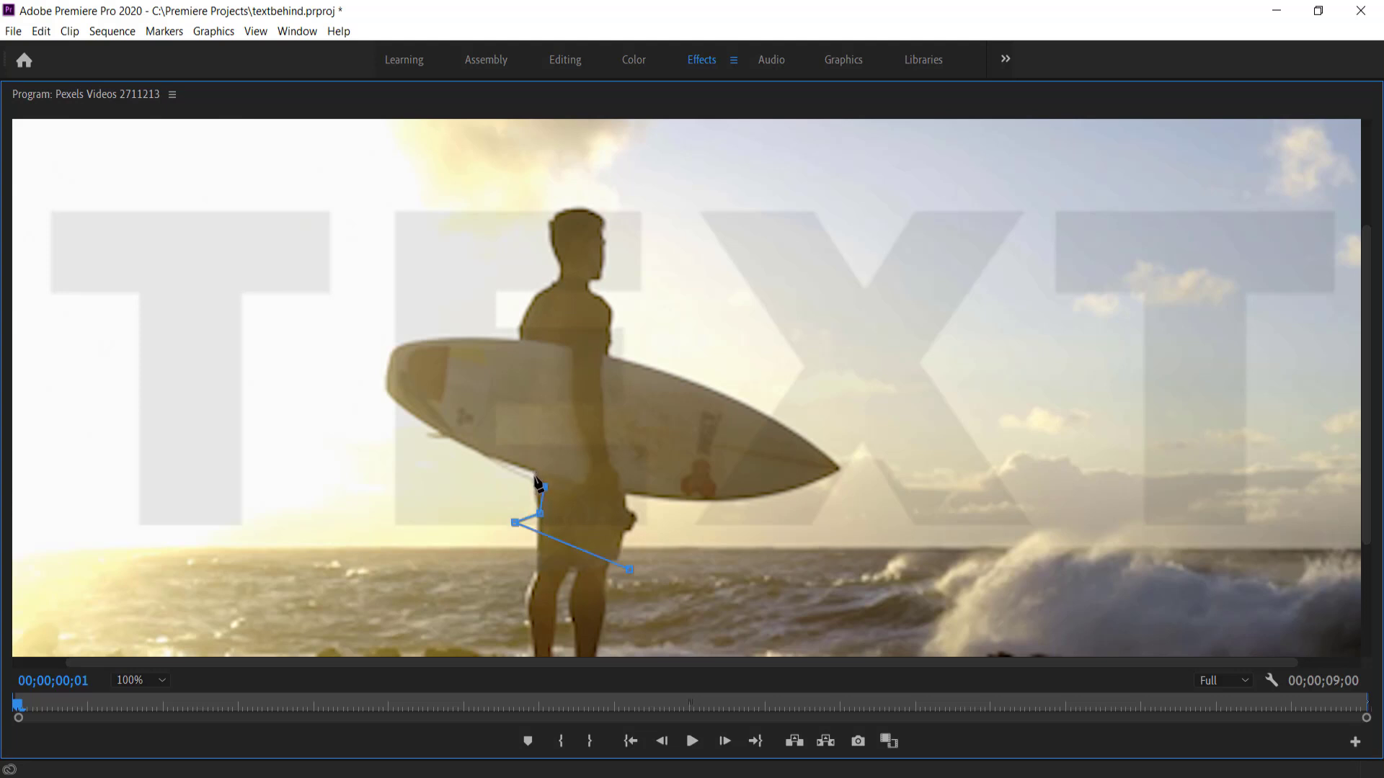
key("ctrl+z")
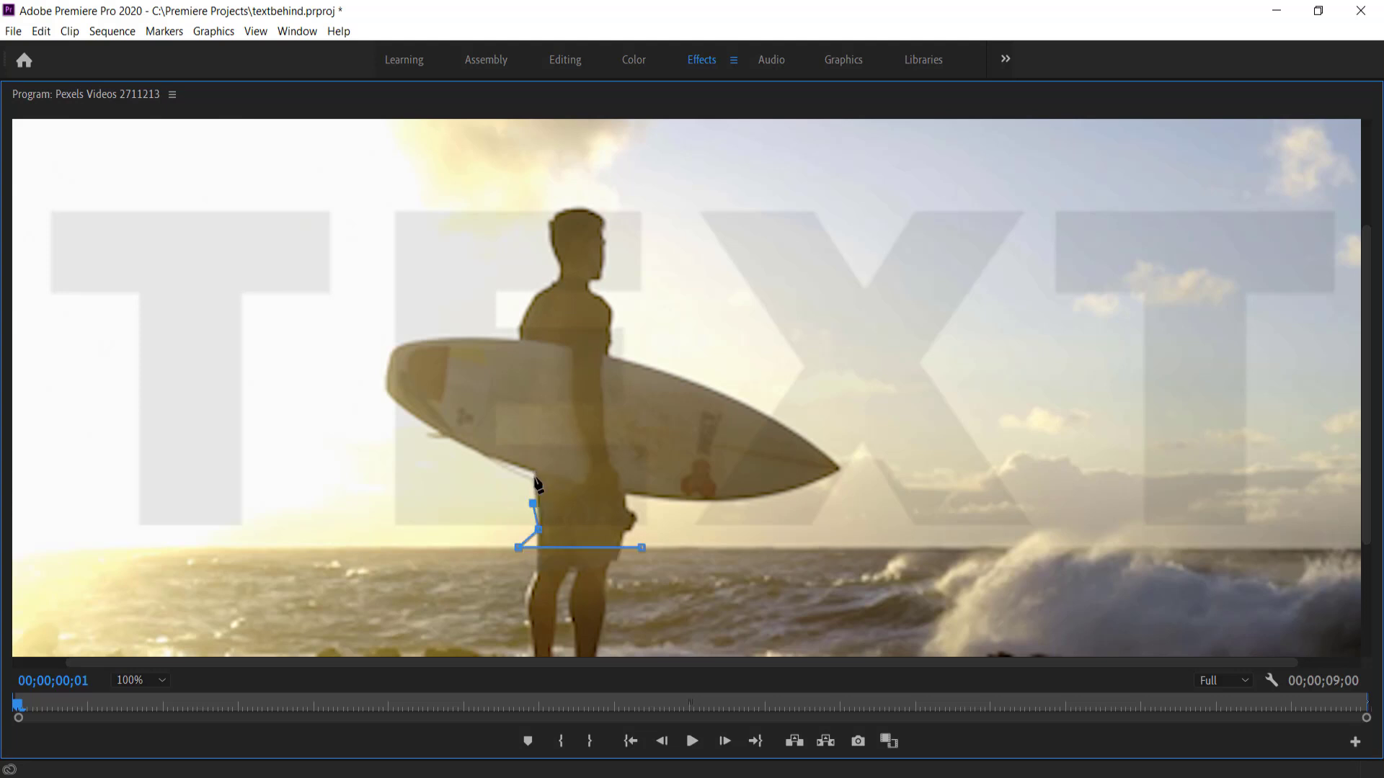
left_click(493, 461)
left_click(449, 440)
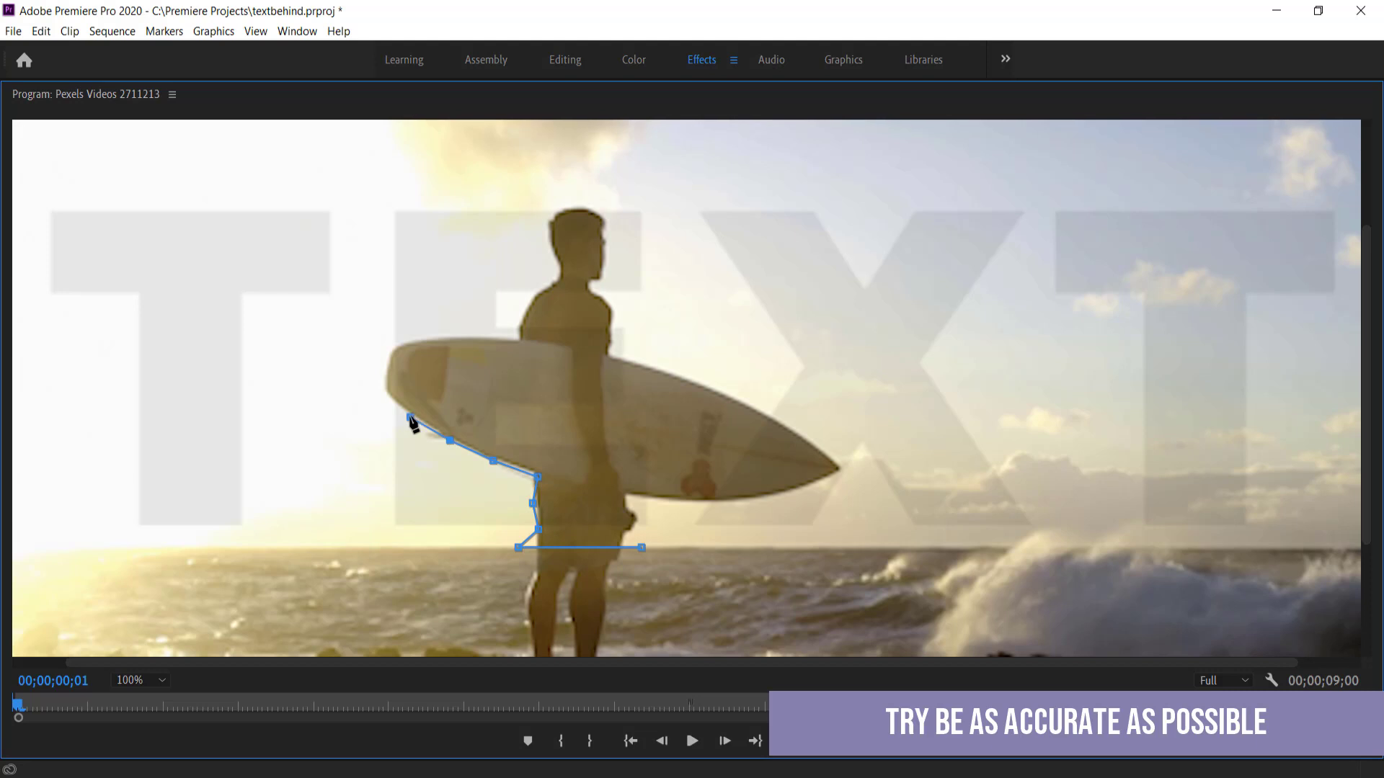
left_click(410, 418)
left_click(389, 404)
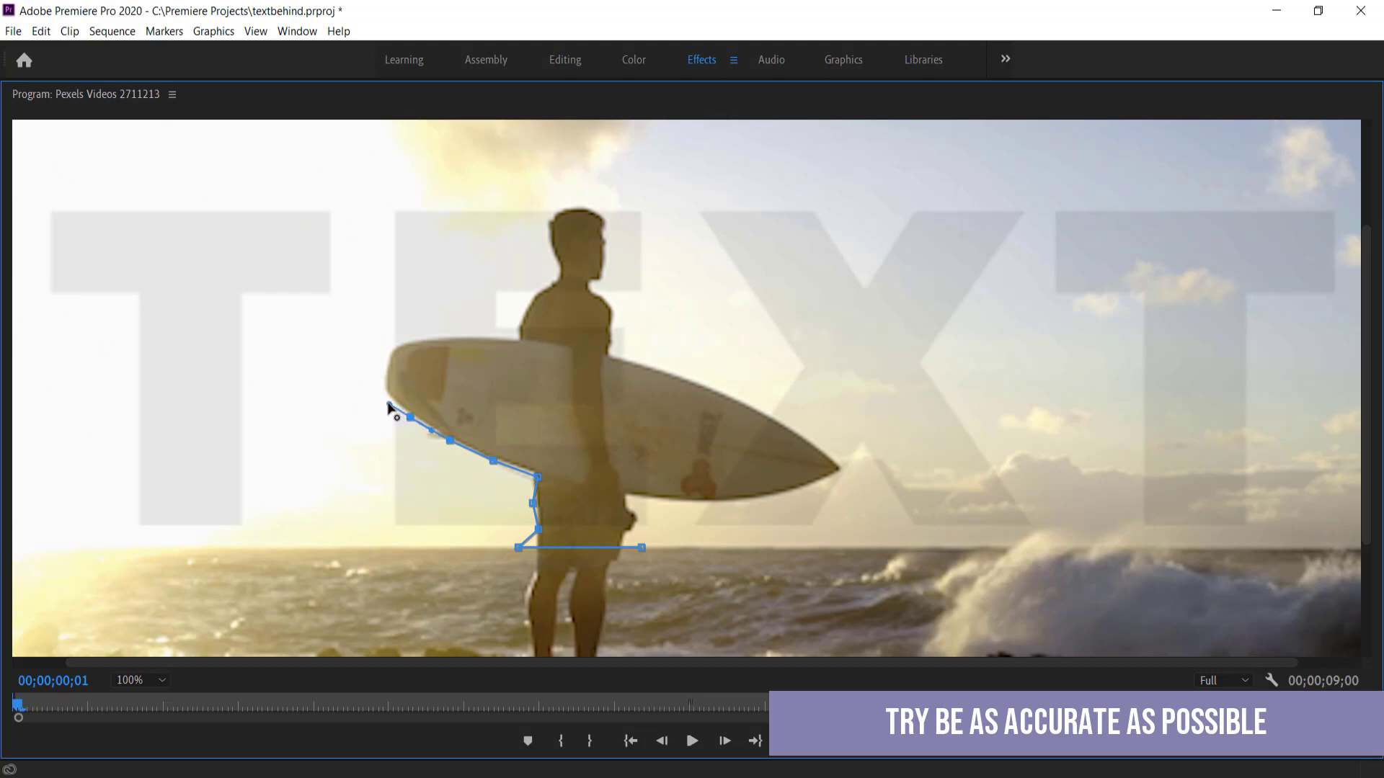
left_click(360, 374)
left_click_drag(376, 382, 383, 391)
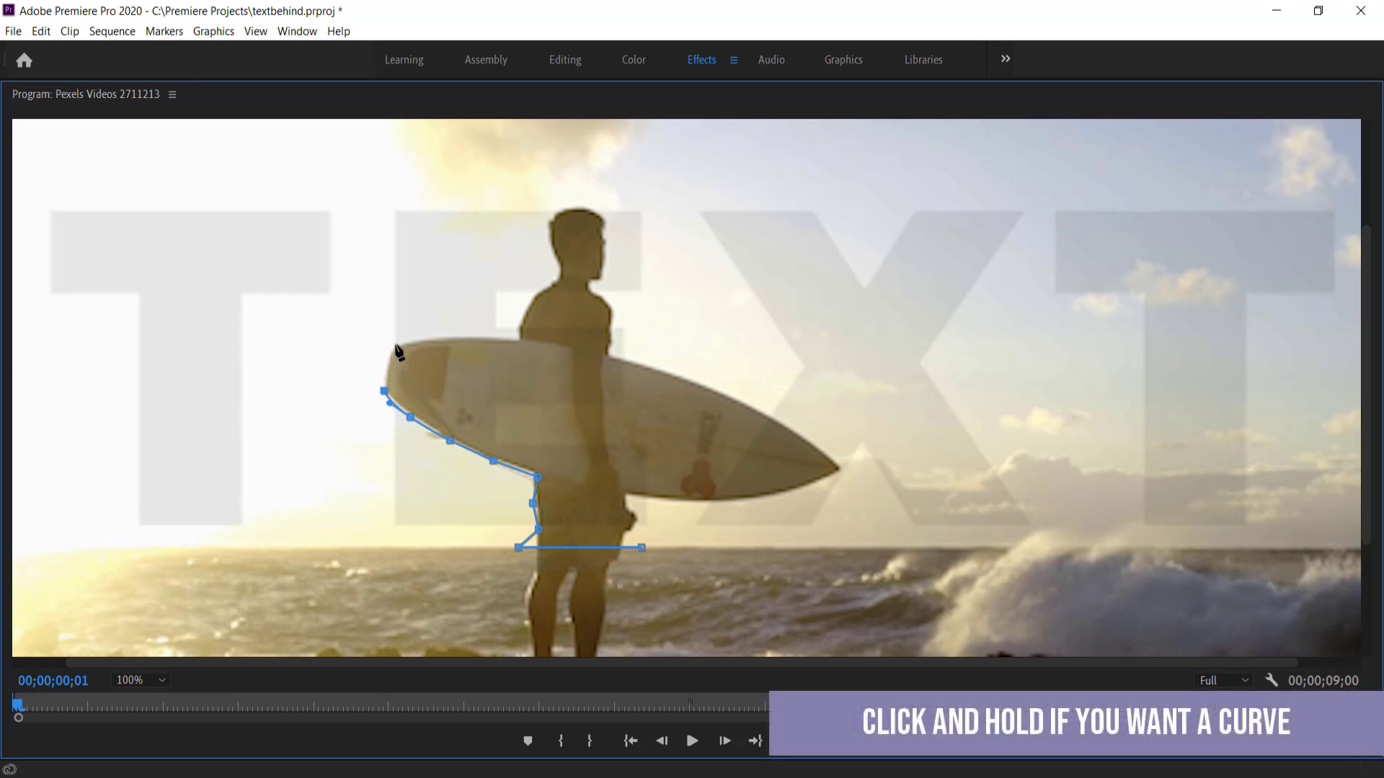
Continue the mask around the board's tail, up the shoulder, over the head and down the back
left_click_drag(397, 344, 409, 338)
left_click(446, 336)
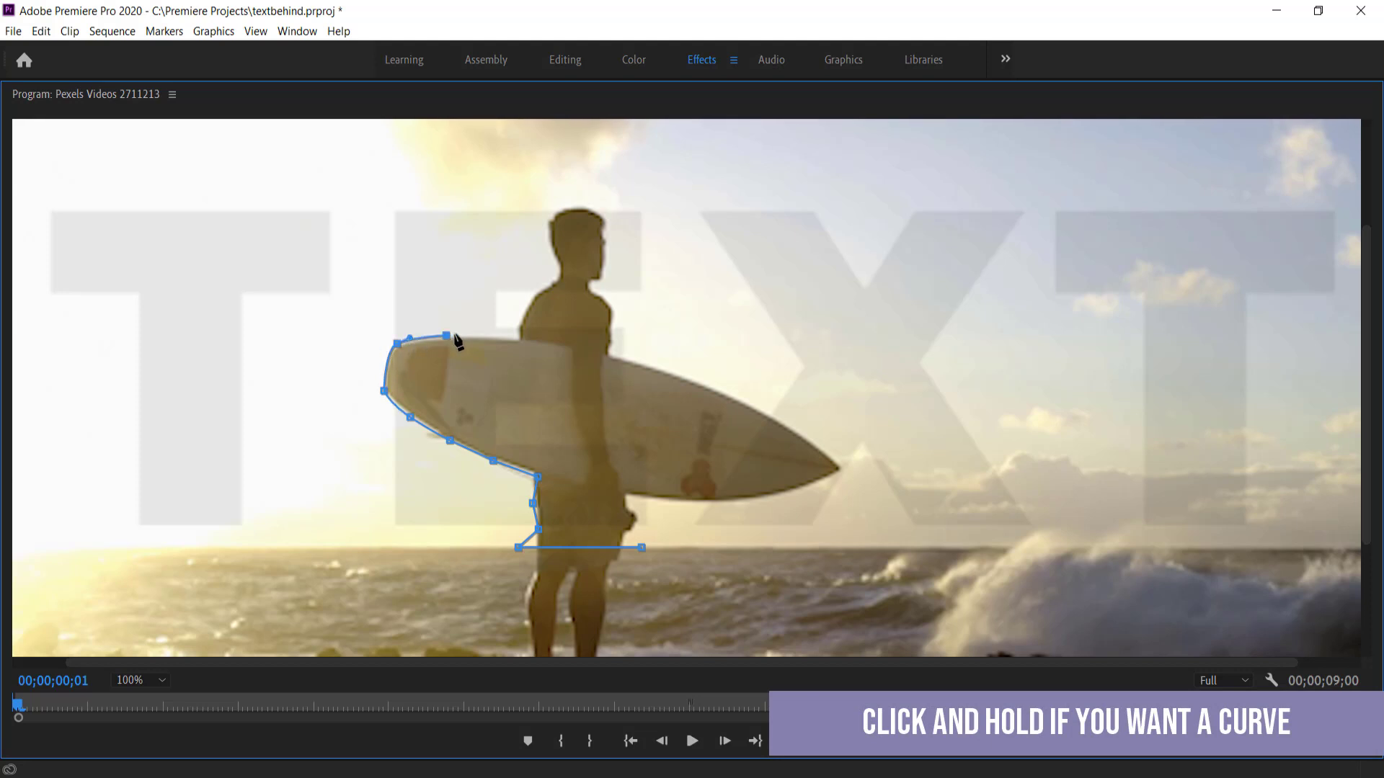
left_click(518, 336)
left_click(528, 303)
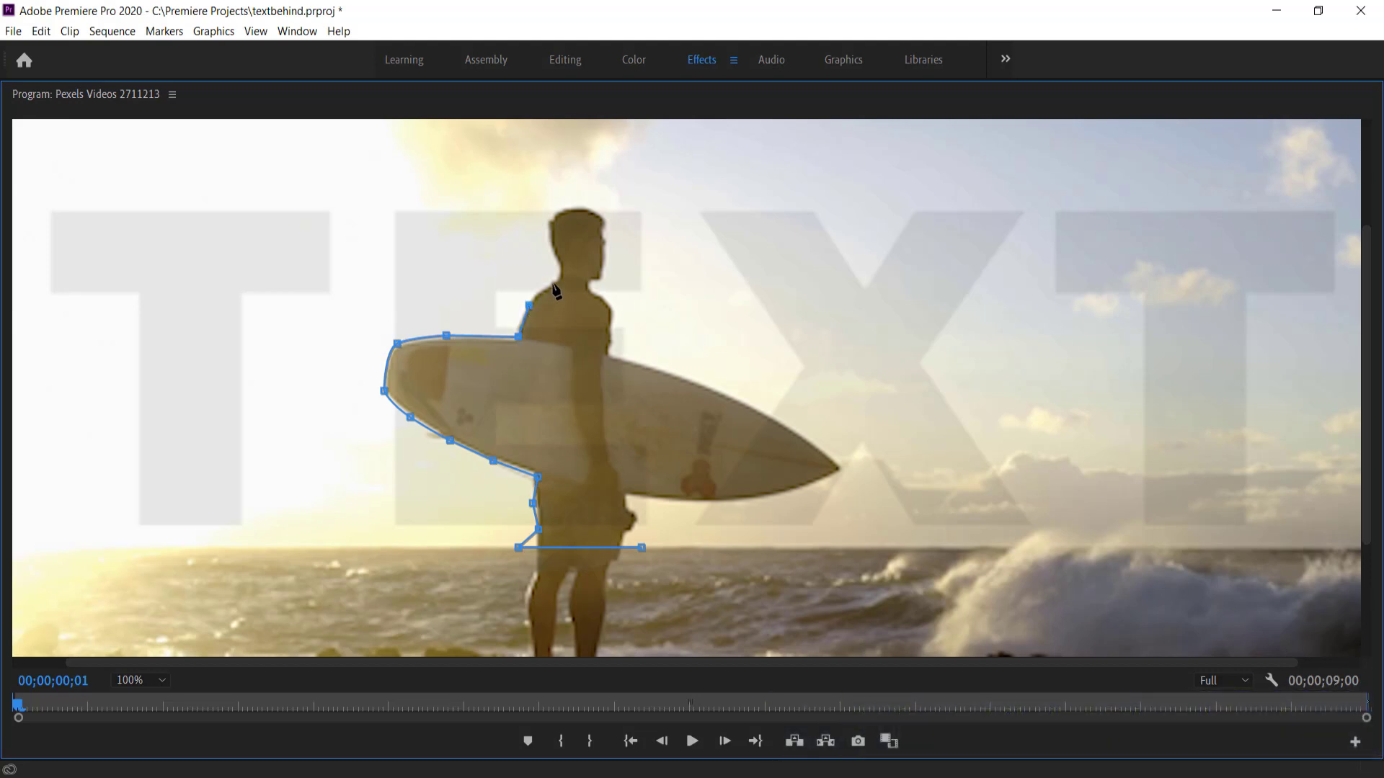
left_click_drag(552, 283, 563, 280)
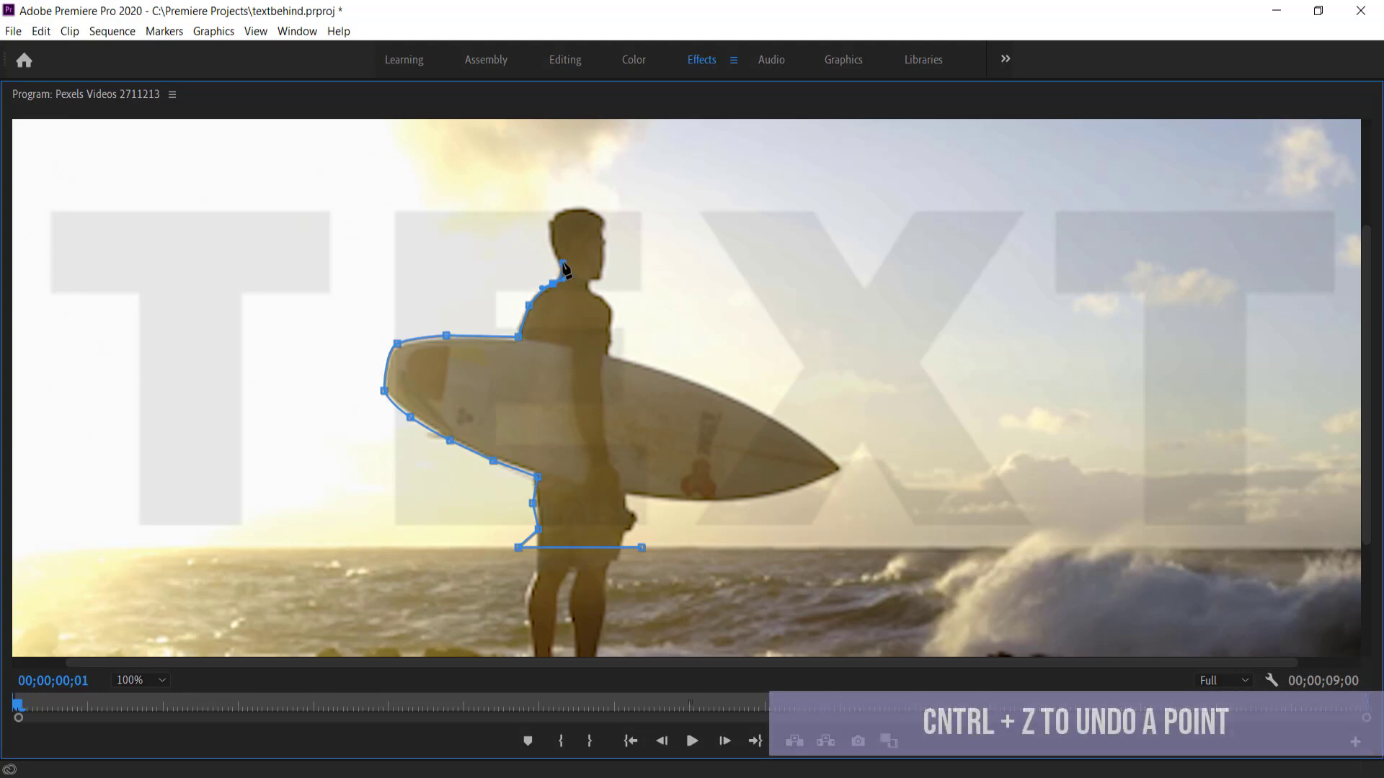
left_click(563, 264)
left_click_drag(549, 232, 551, 220)
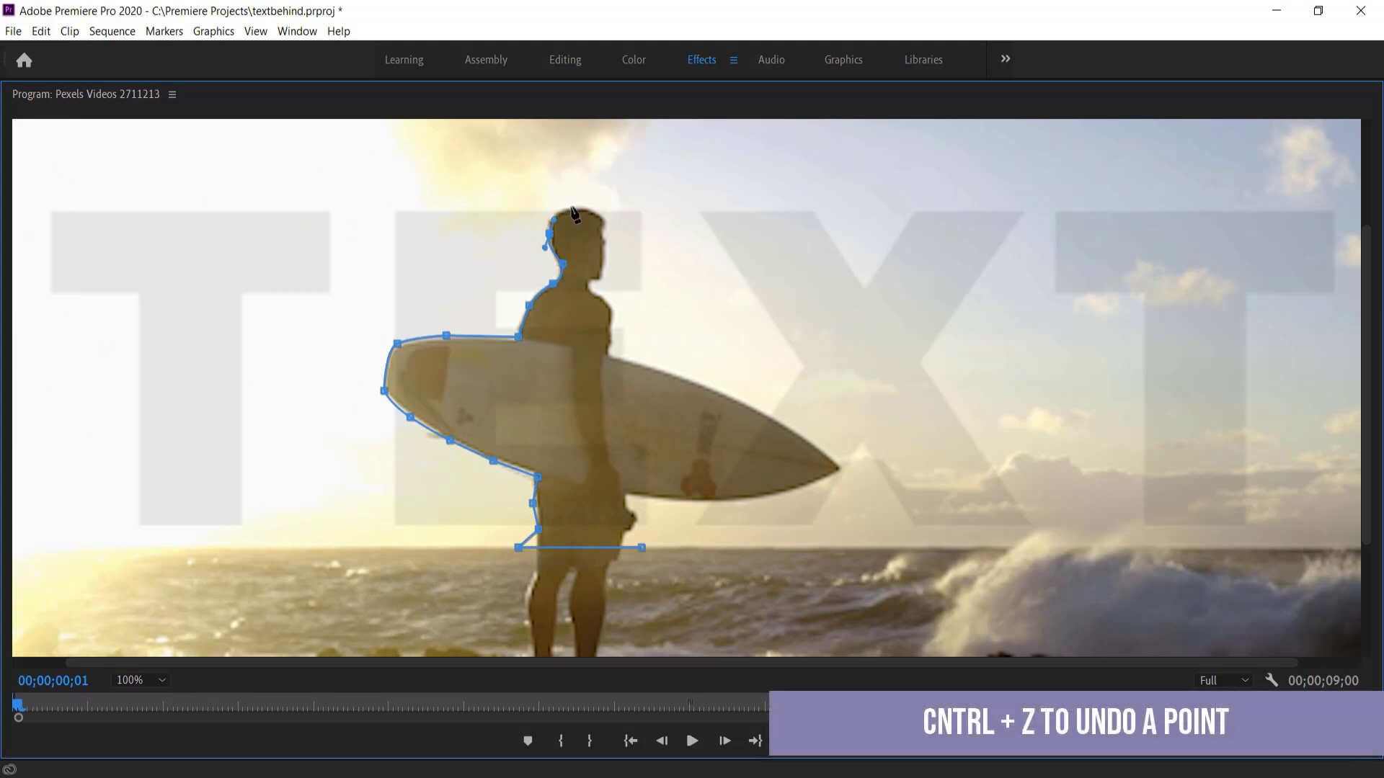
left_click_drag(581, 209, 583, 209)
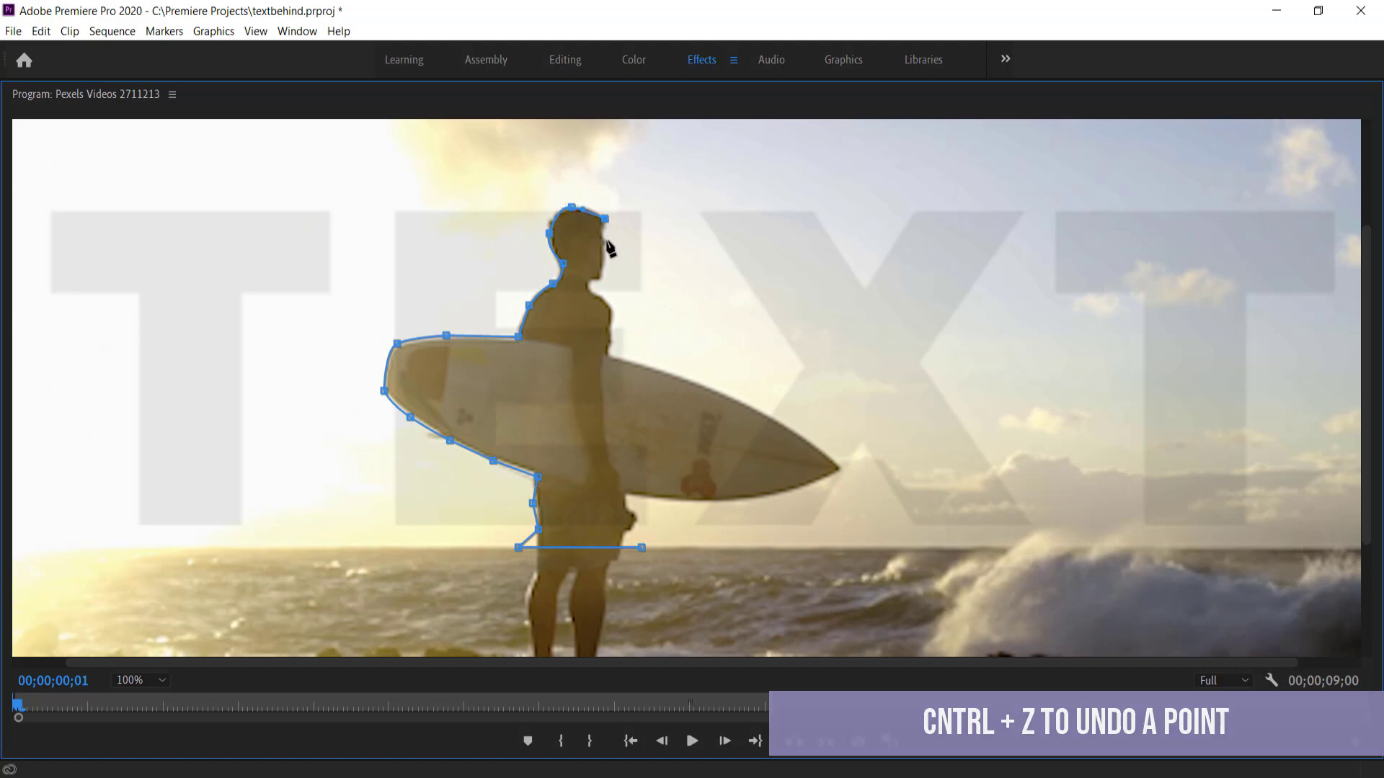
left_click(602, 274)
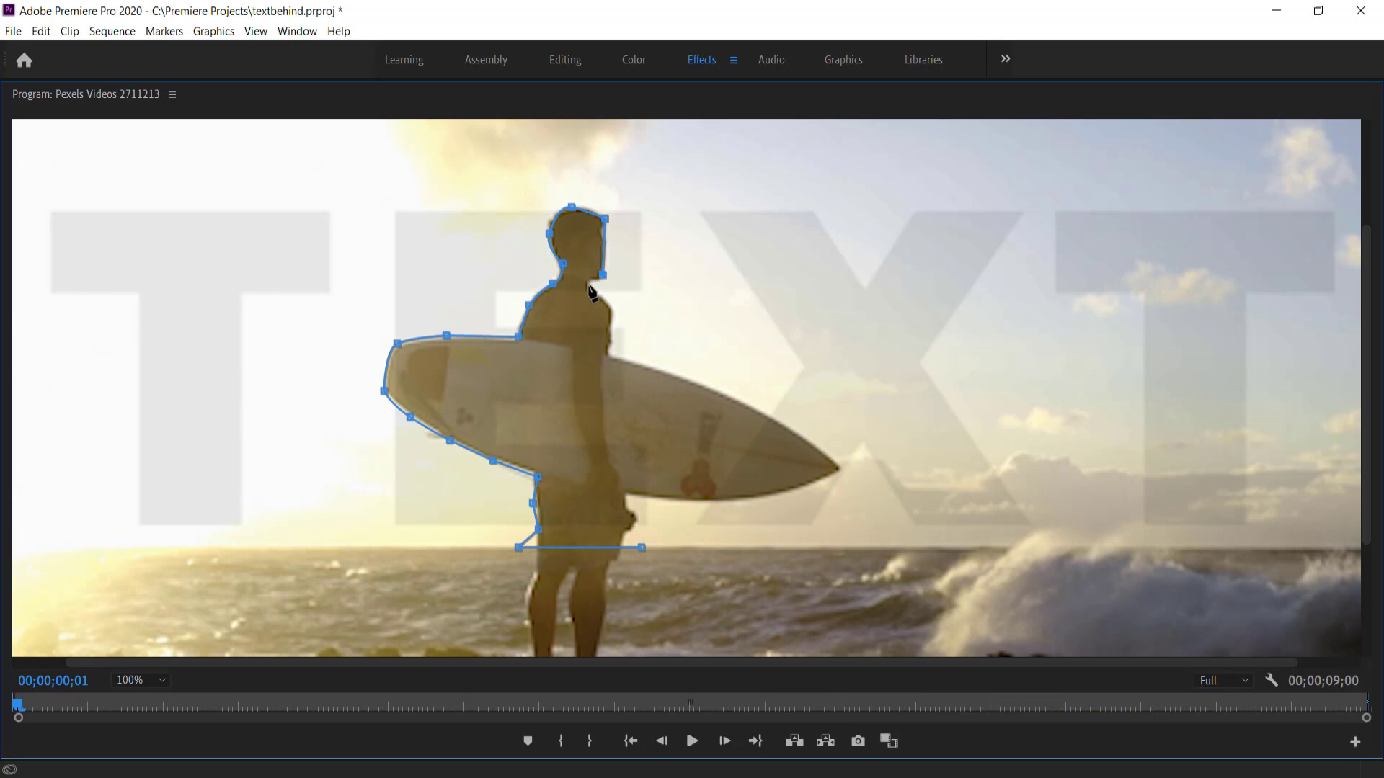
left_click(583, 289)
left_click_drag(583, 290, 588, 281)
Trace the mask along the board top to its tip, back under the board and hips, and close it
left_click(608, 305)
left_click(610, 354)
left_click(766, 414)
left_click(834, 457)
left_click(838, 470)
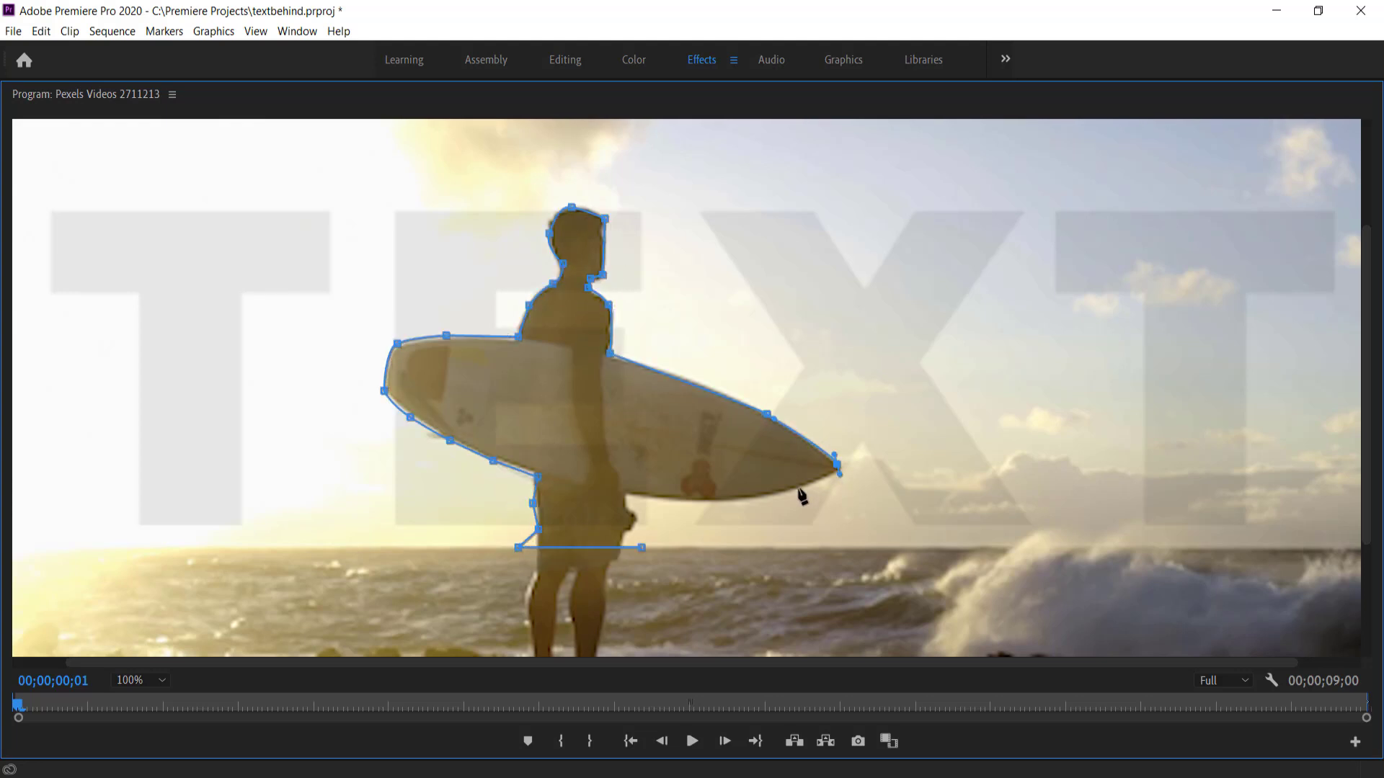
left_click(733, 501)
left_click(628, 495)
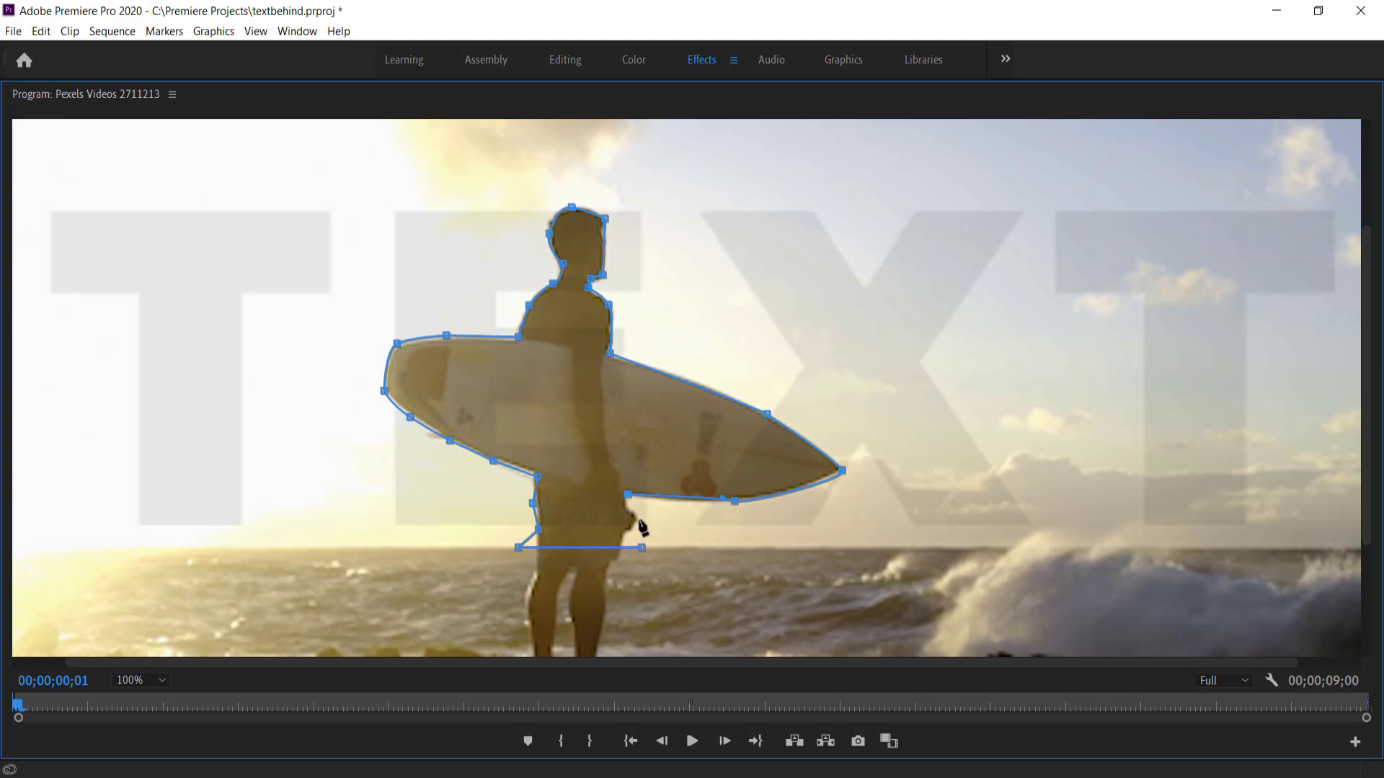
left_click(628, 508)
left_click(638, 520)
left_click(624, 535)
left_click(642, 548)
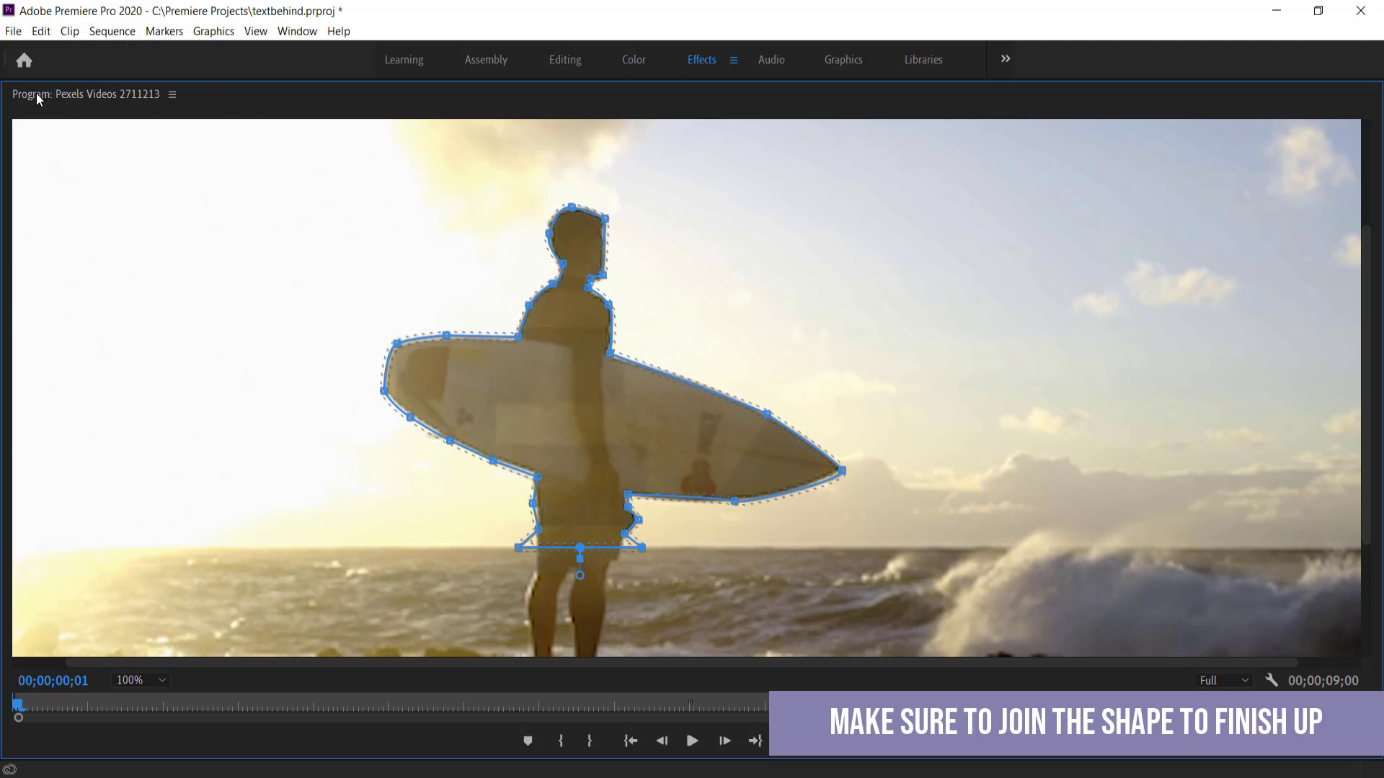
key("grave")
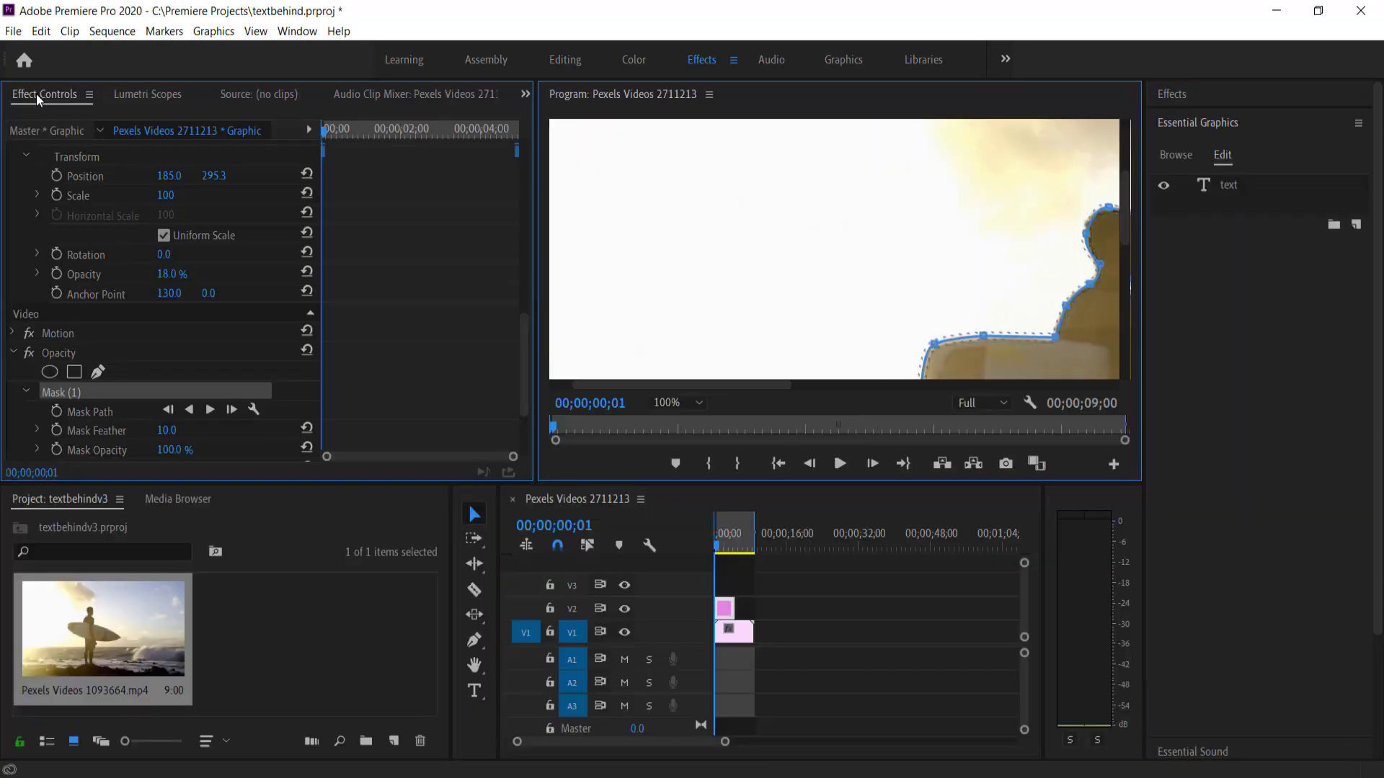
Fit the frame in the preview and invert Mask (1)
left_click(680, 402)
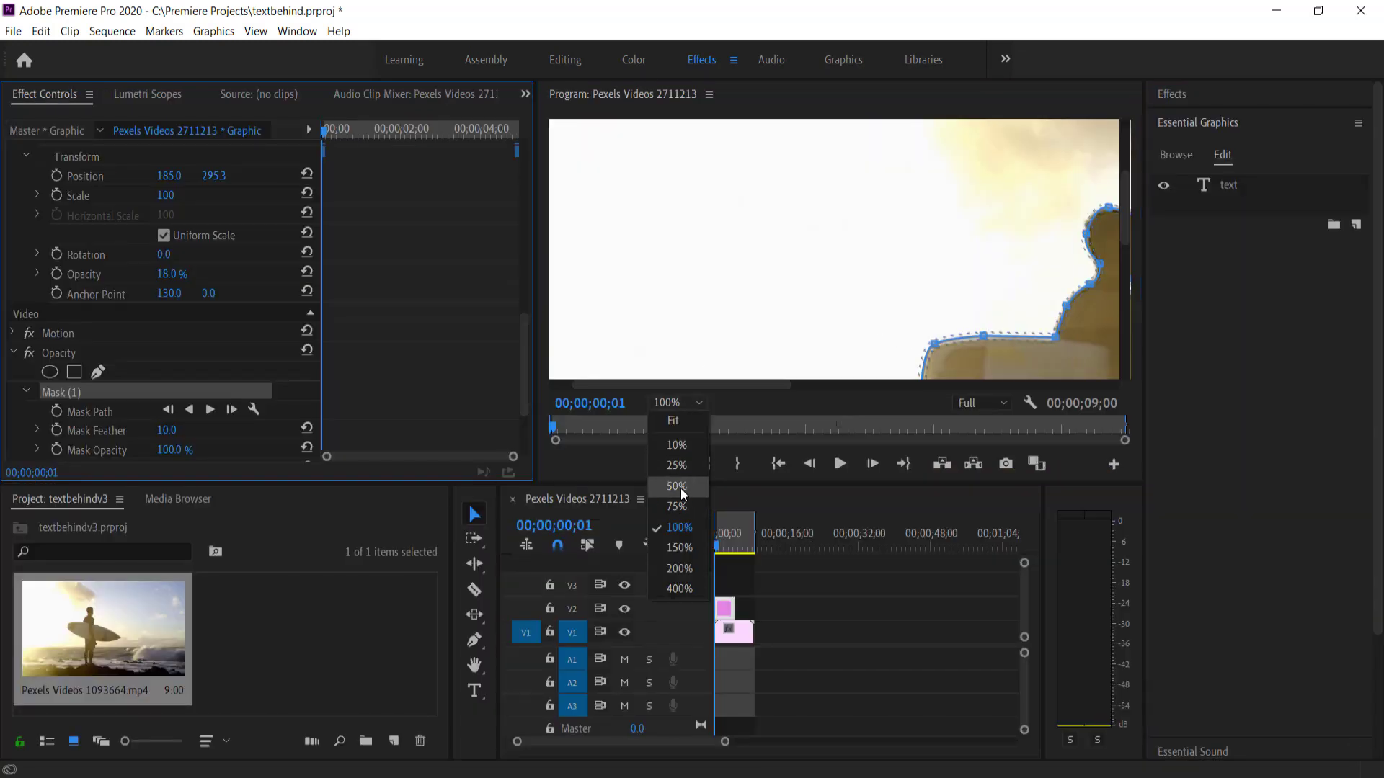
left_click(673, 420)
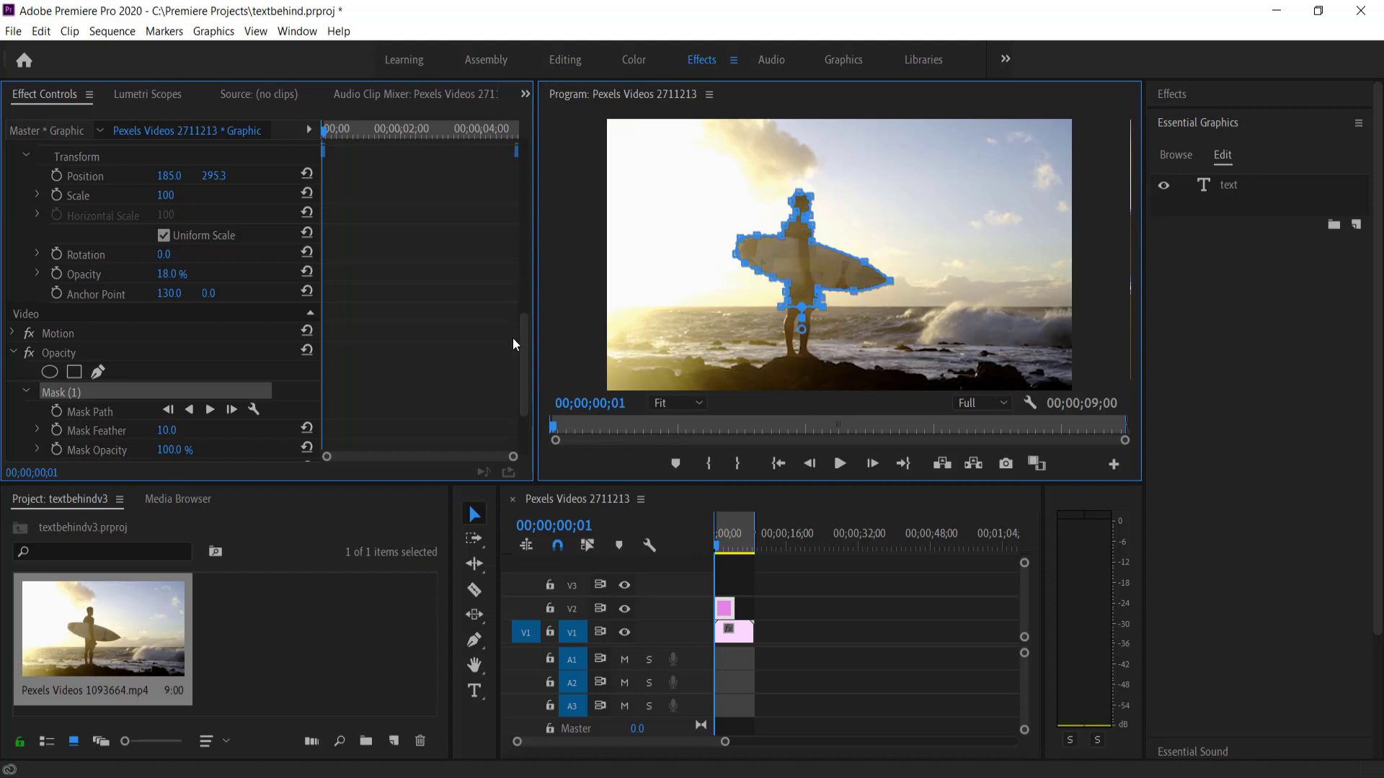
left_click_drag(521, 330, 528, 403)
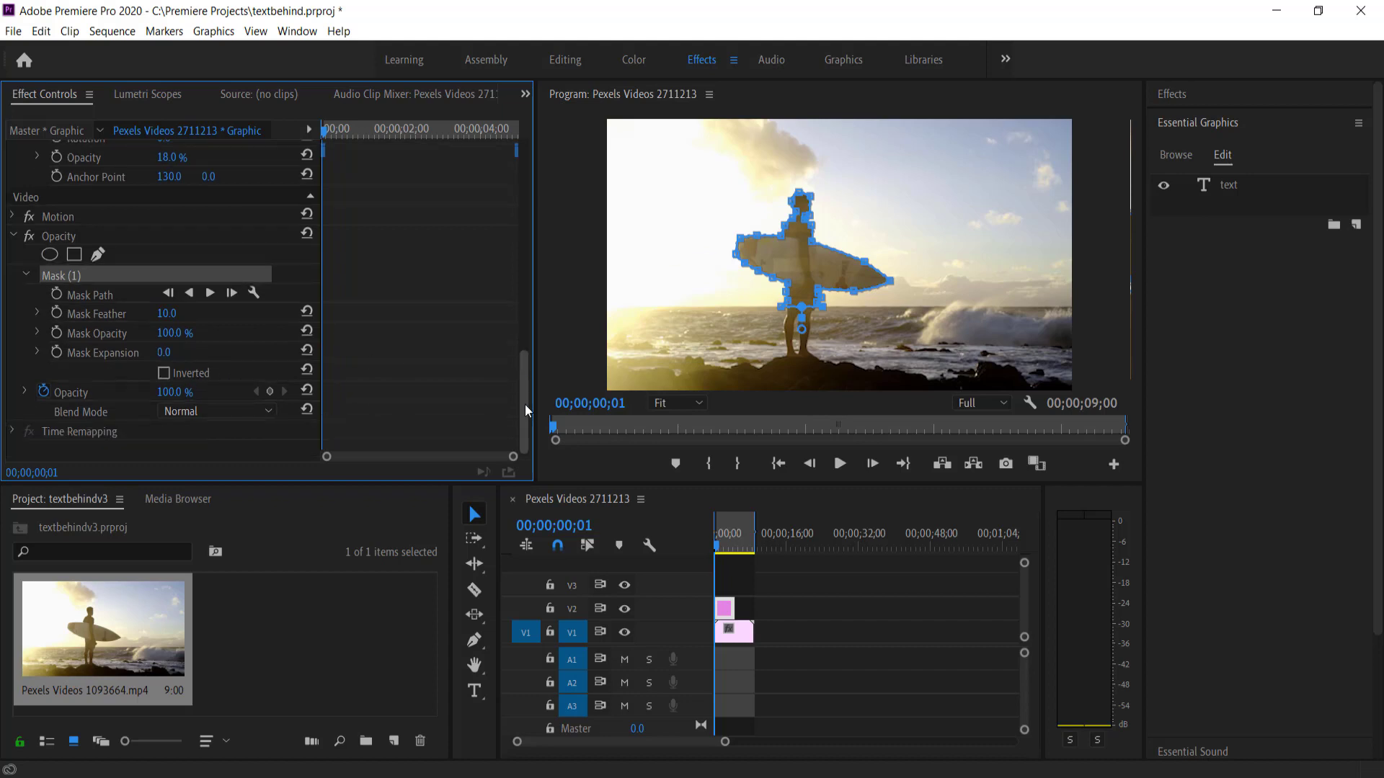
left_click(164, 373)
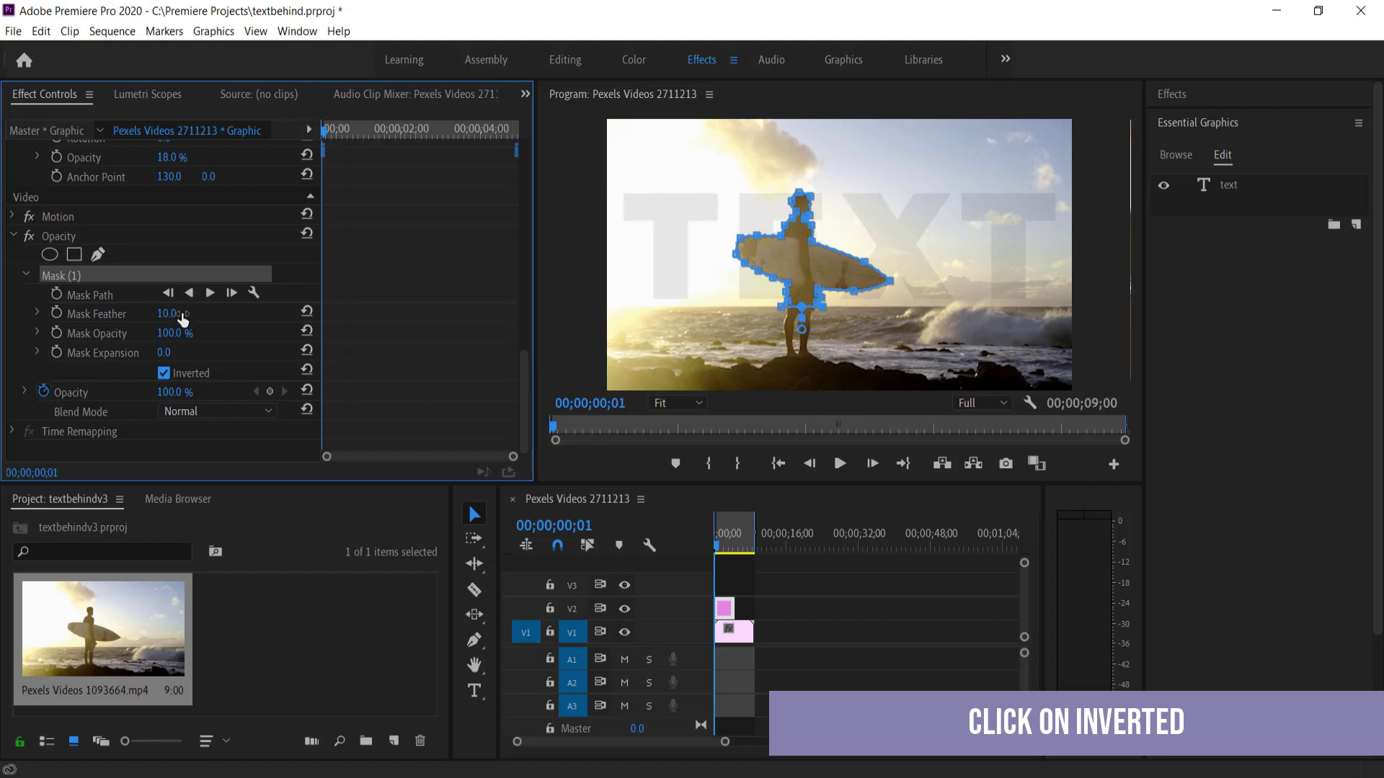
Set Mask Expansion and Mask Feather to 6, and zoom the preview to 150%
left_click(166, 353)
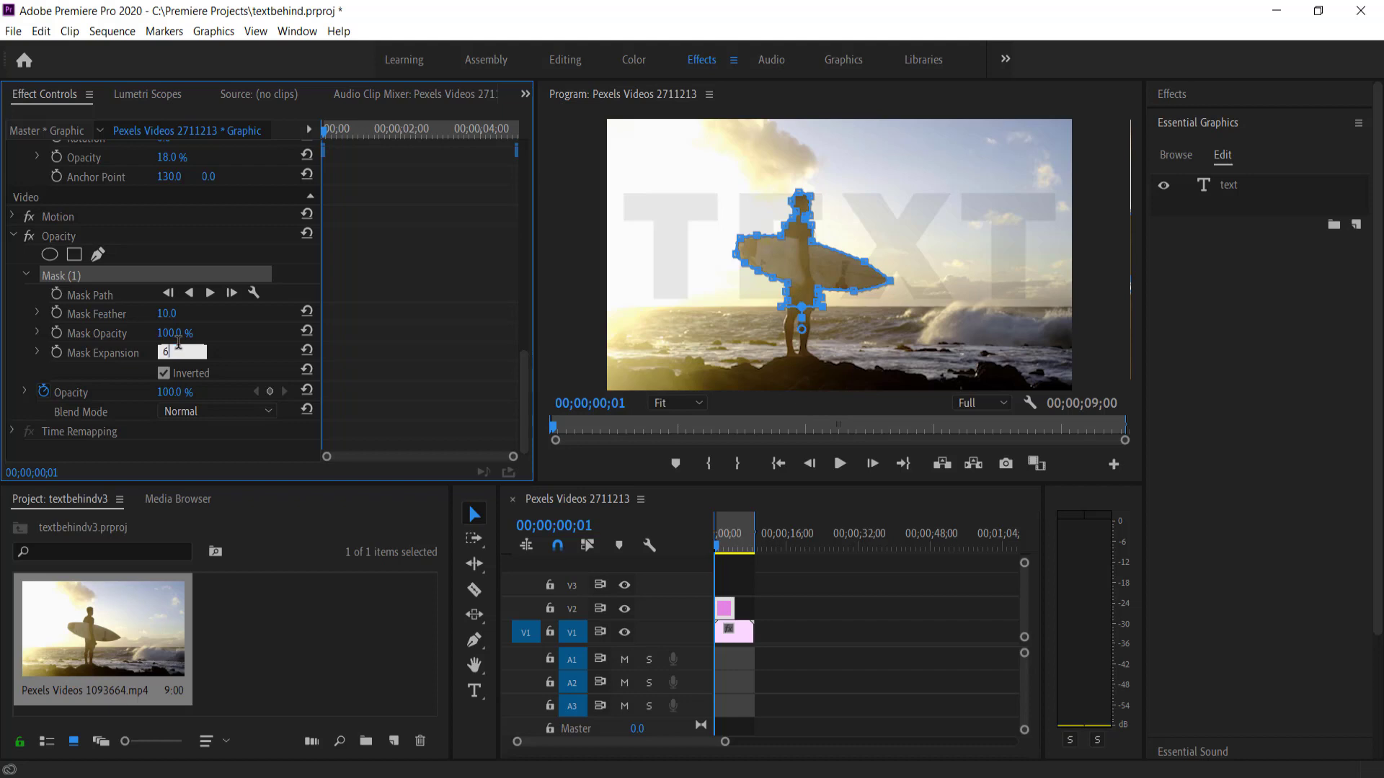
key("Return")
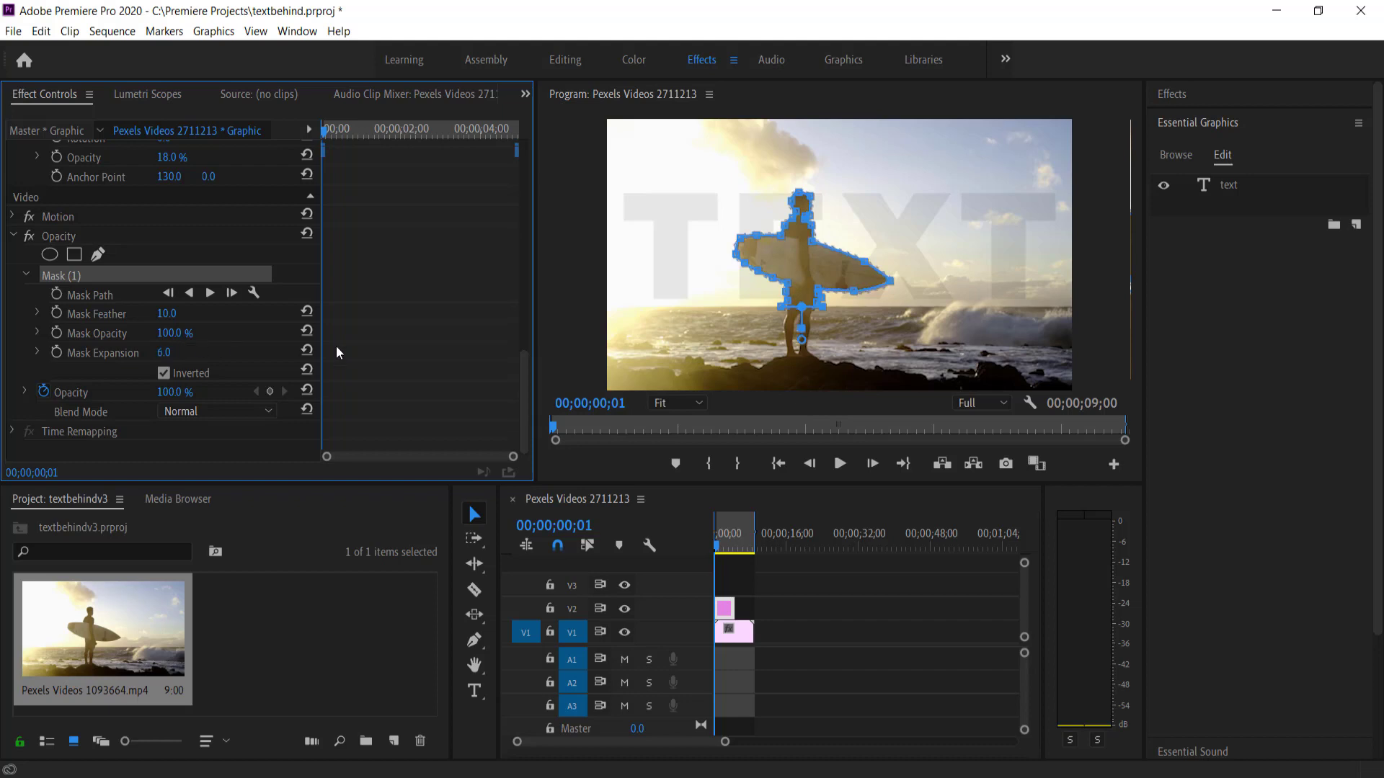
left_click(182, 311)
type("6")
key("Return")
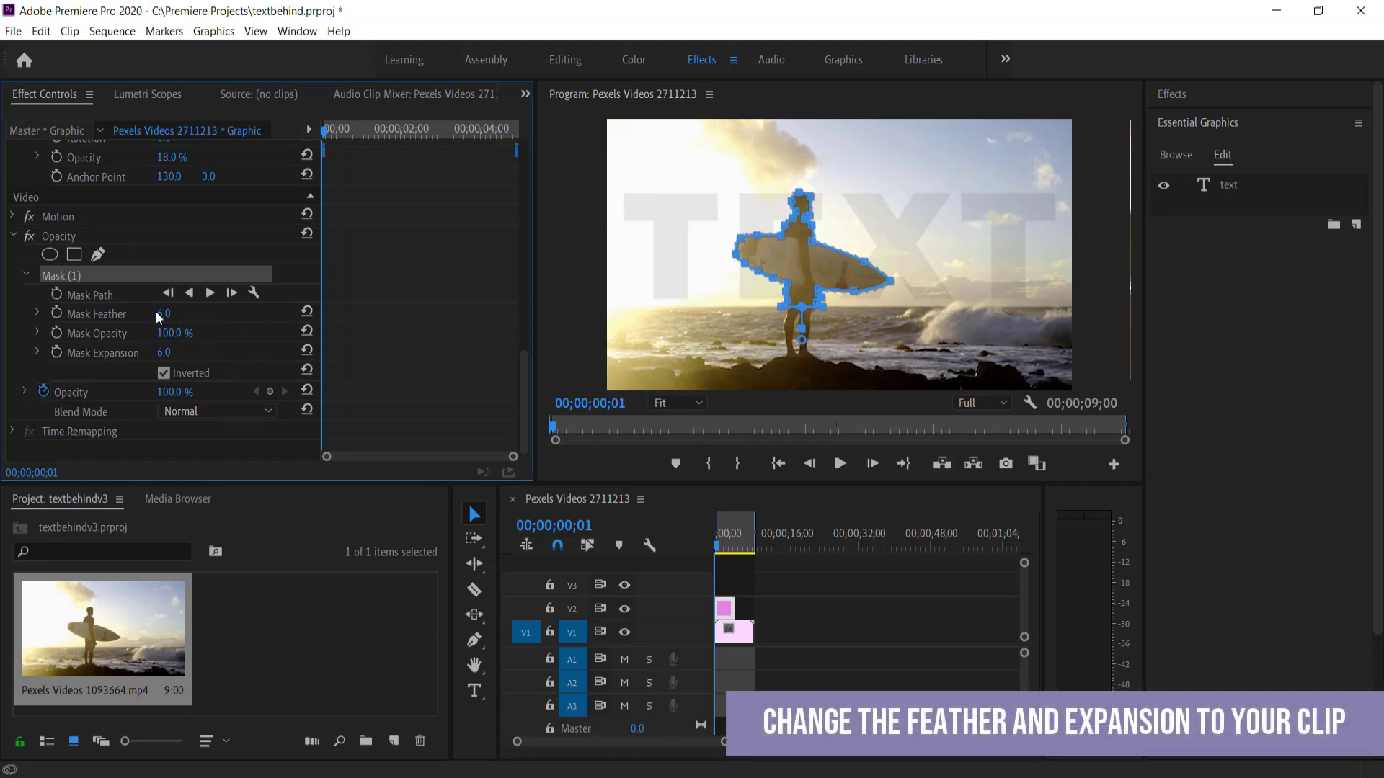
left_click(702, 403)
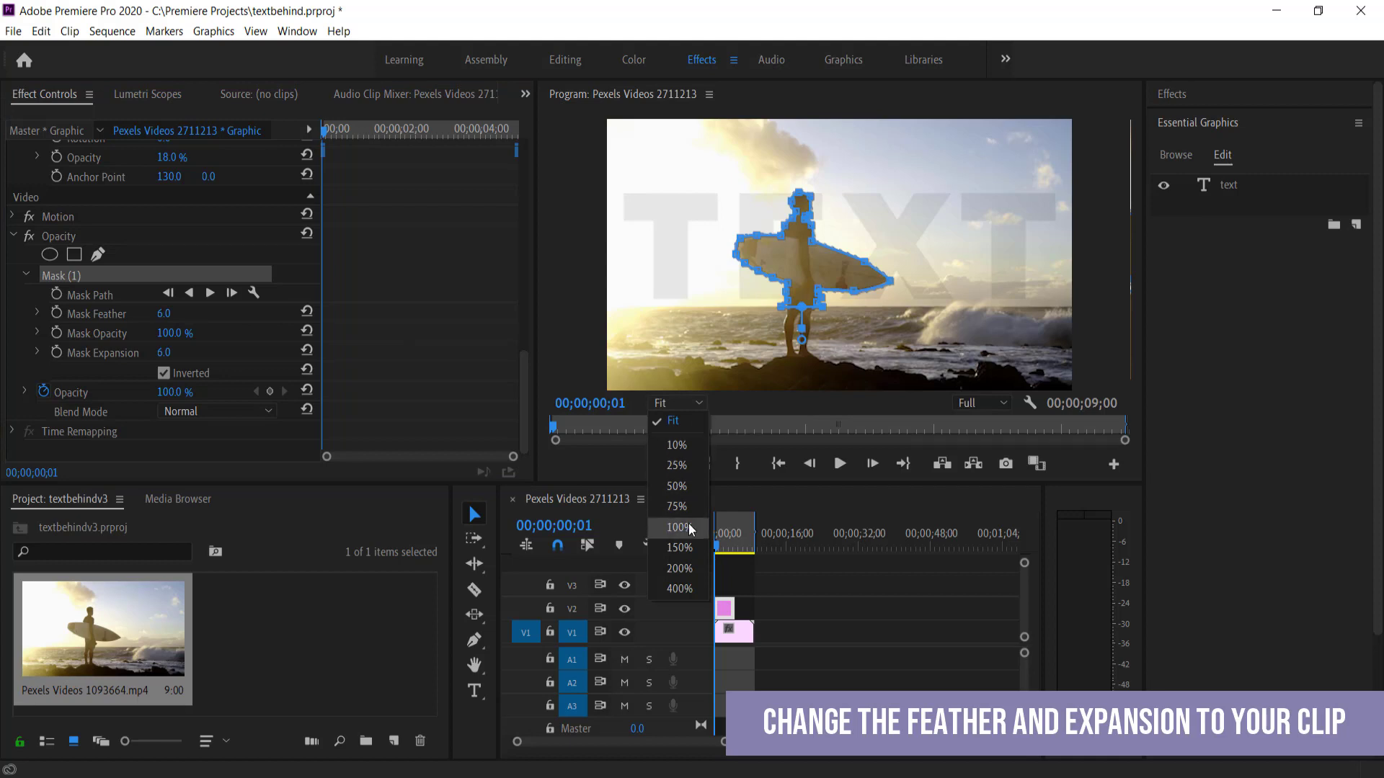
left_click(691, 550)
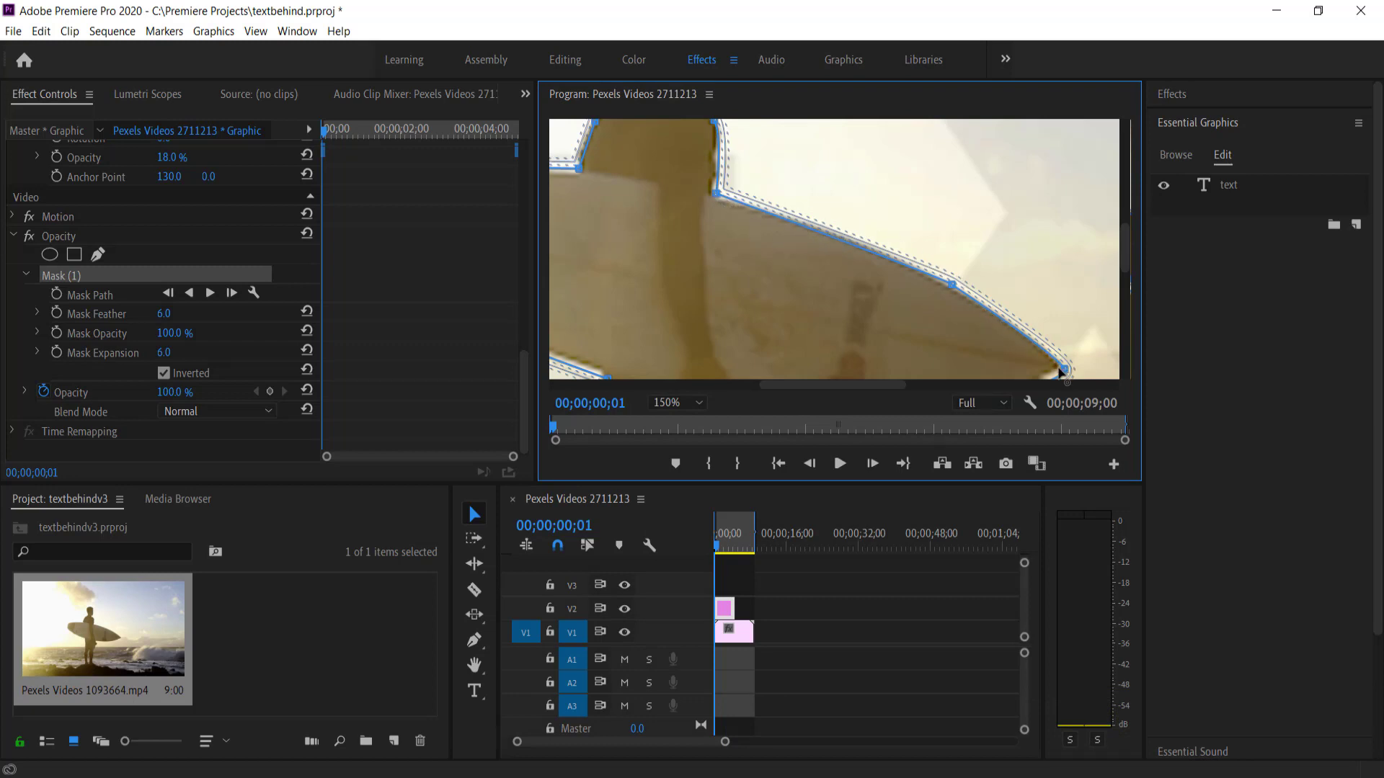
Refine a mask point, review playback, and extend the TEXT clip to the video's end
left_click_drag(1063, 369, 1064, 366)
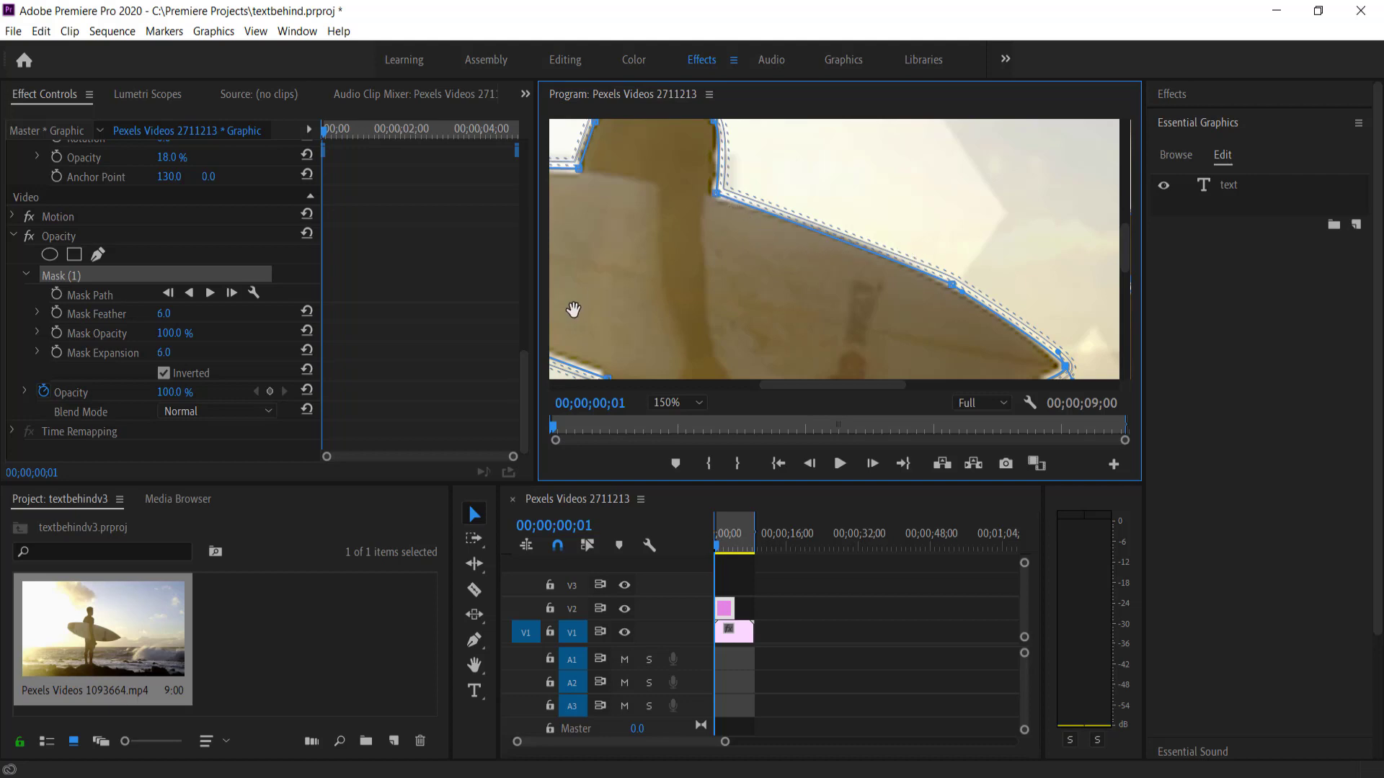
left_click_drag(720, 549, 699, 551)
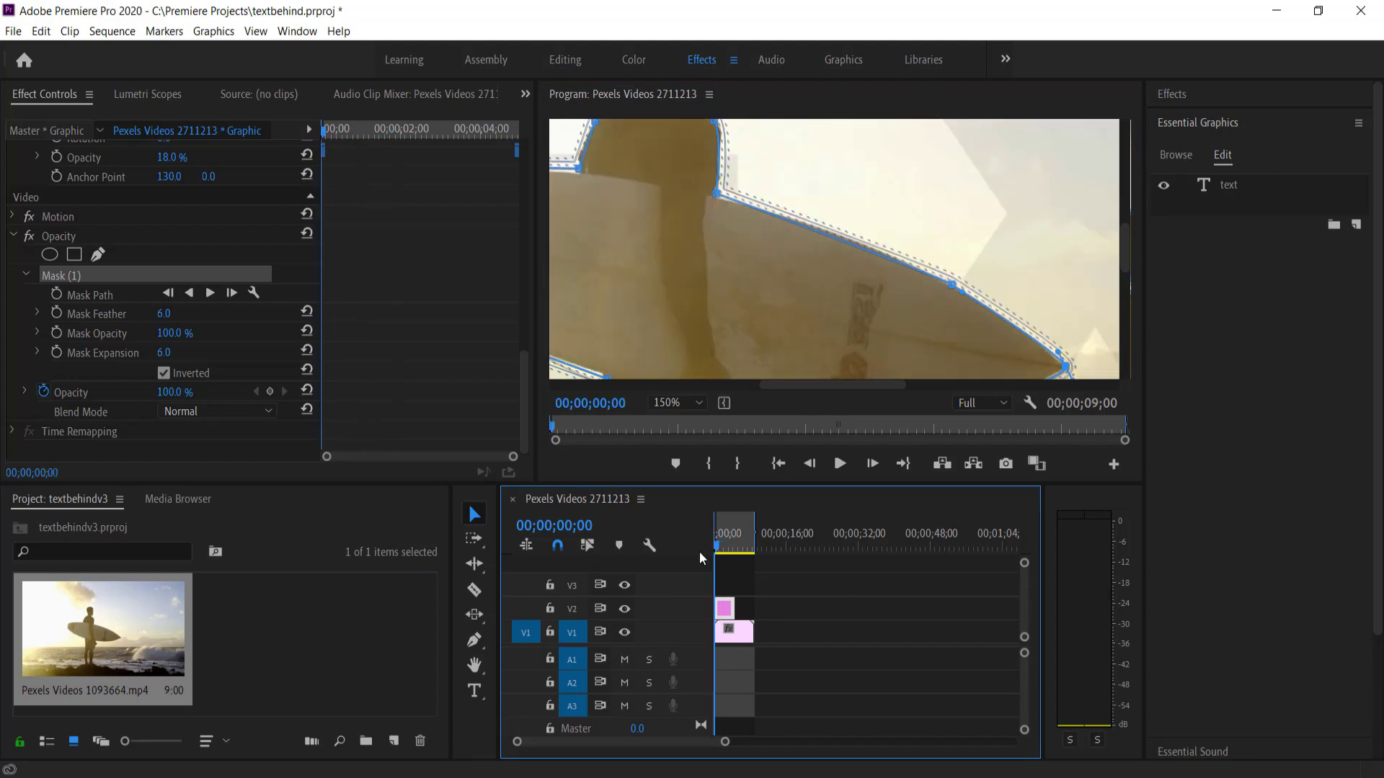
left_click(684, 402)
left_click(682, 415)
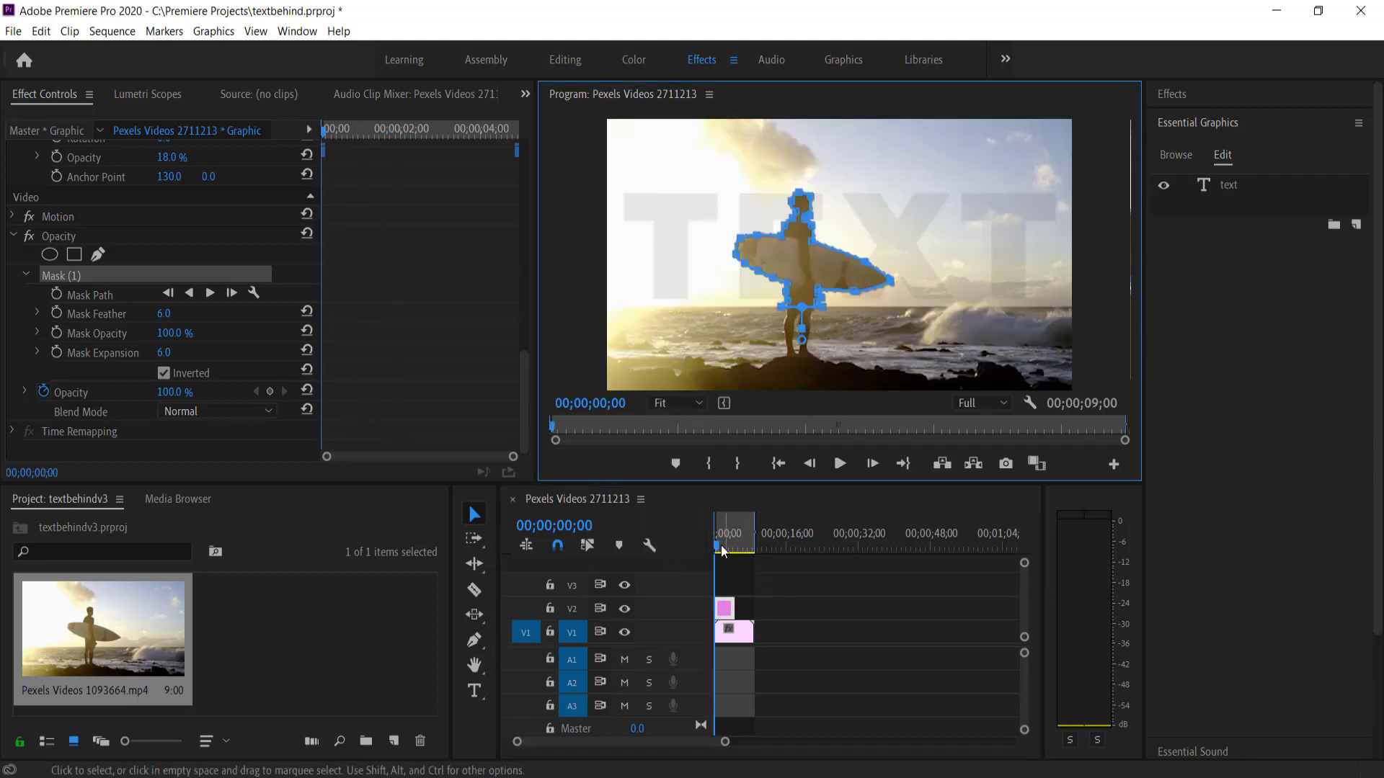
left_click_drag(719, 545, 707, 553)
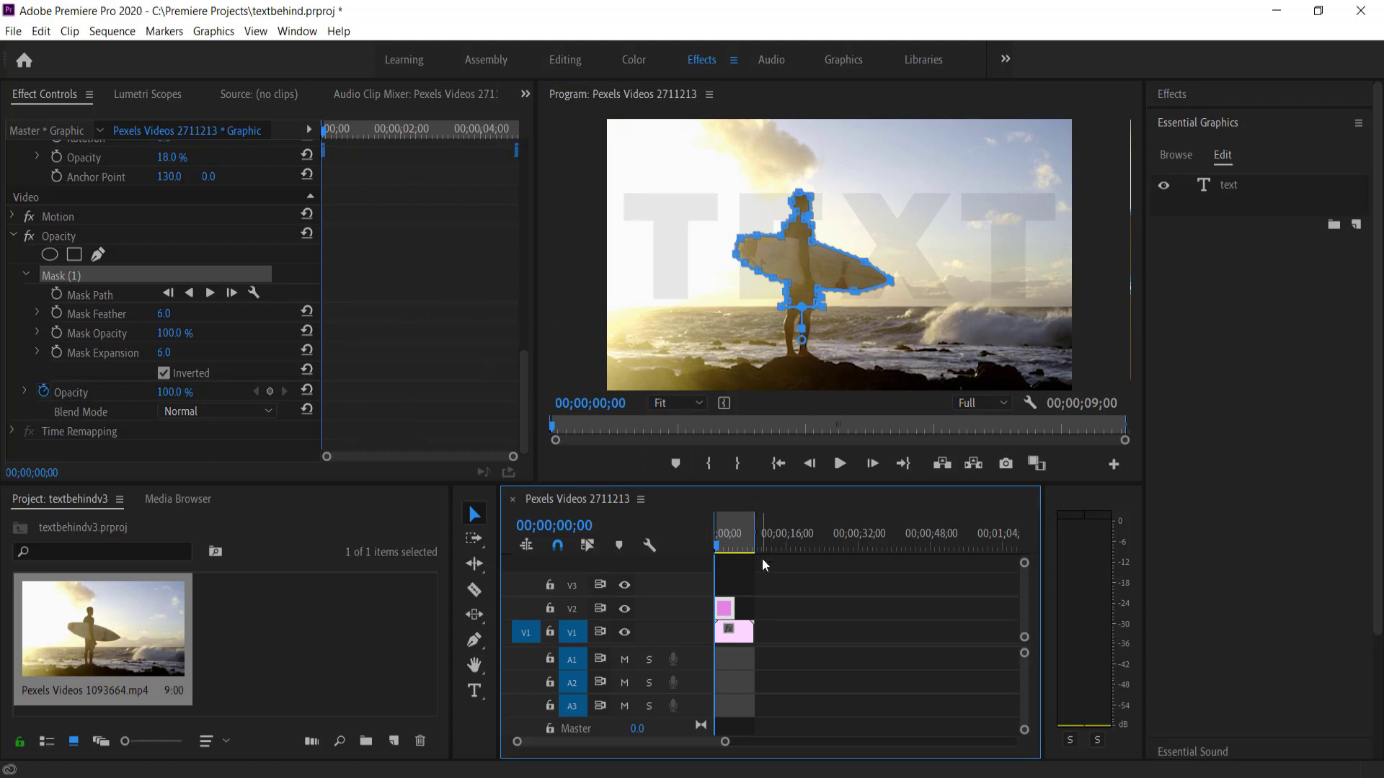
left_click_drag(732, 609, 746, 612)
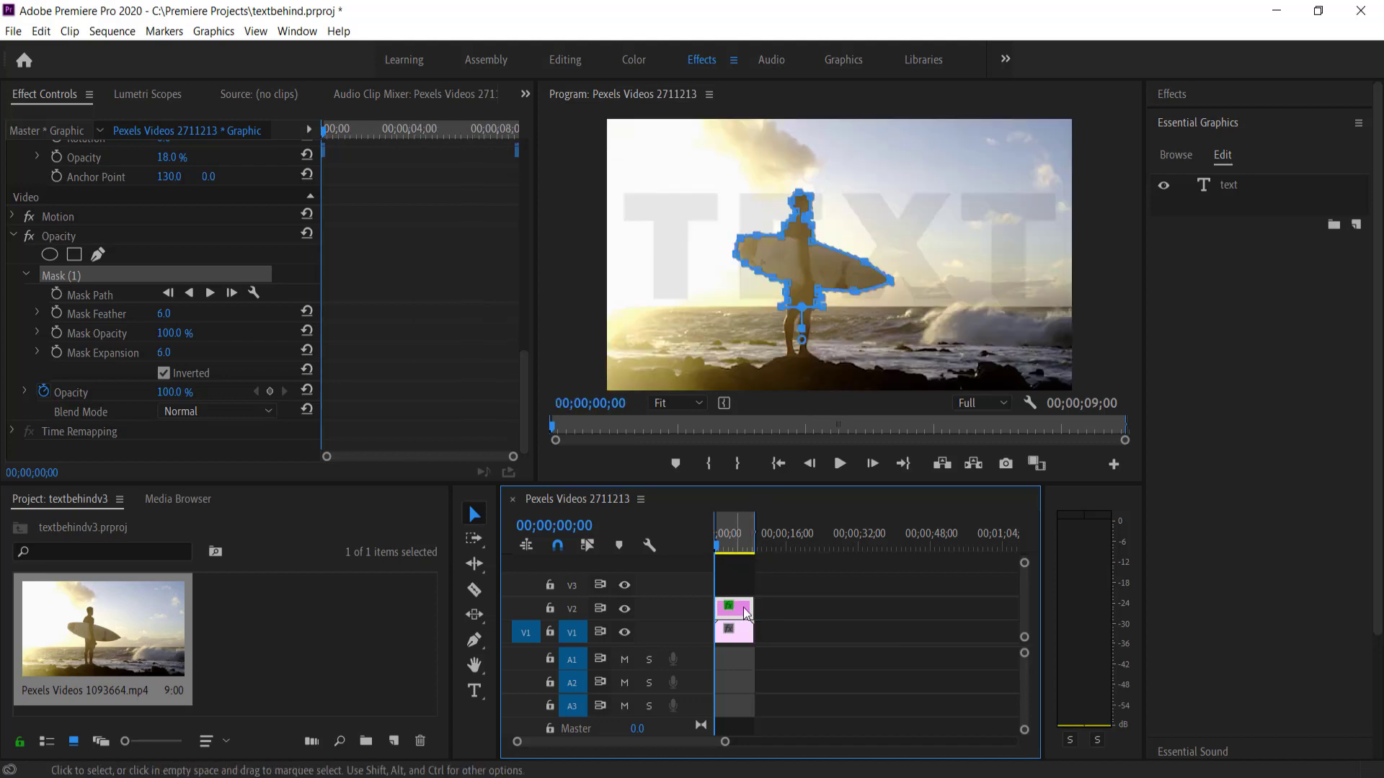
mouse_move(718, 551)
left_mouse_down()
mouse_move(754, 551)
mouse_move(714, 553)
left_mouse_up()
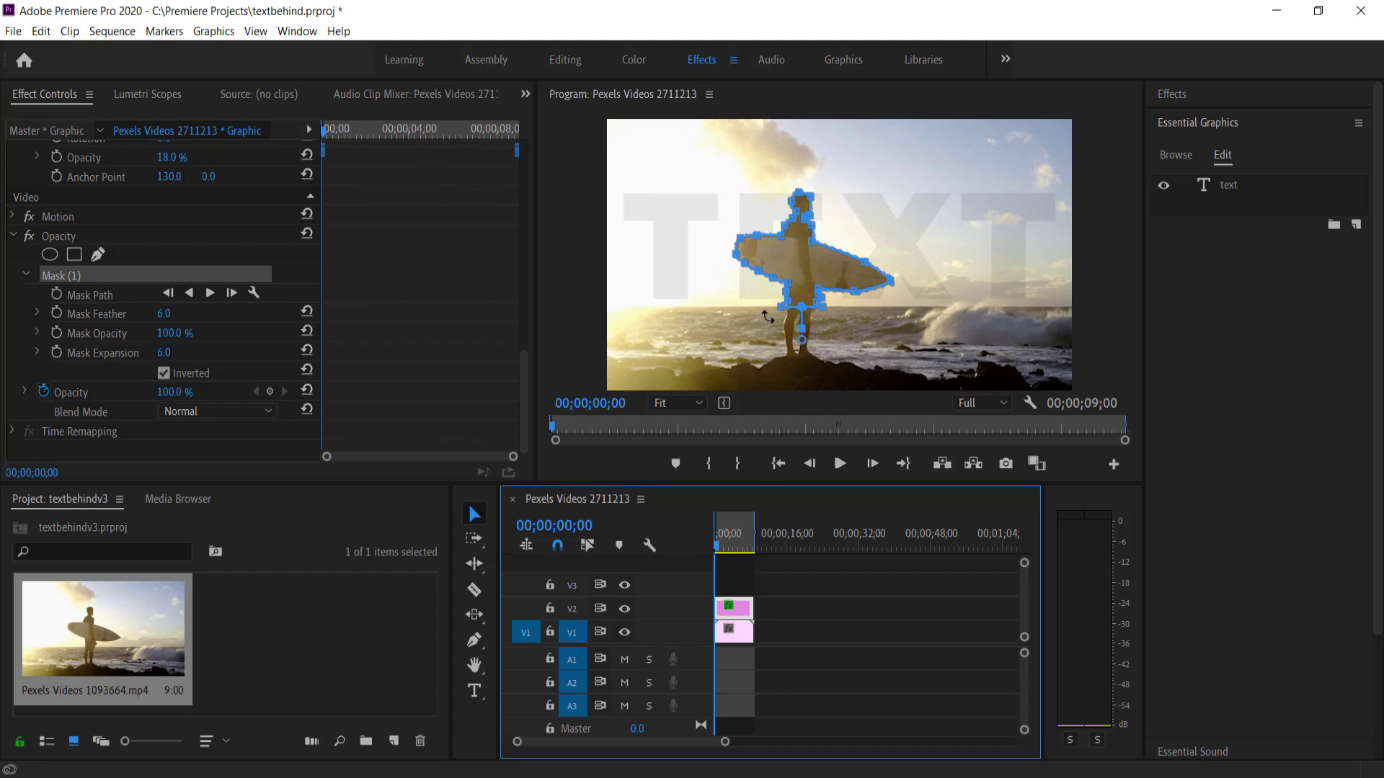
Enable Mask Path keyframing with a first keyframe at 00;00;00;00
left_click(57, 296)
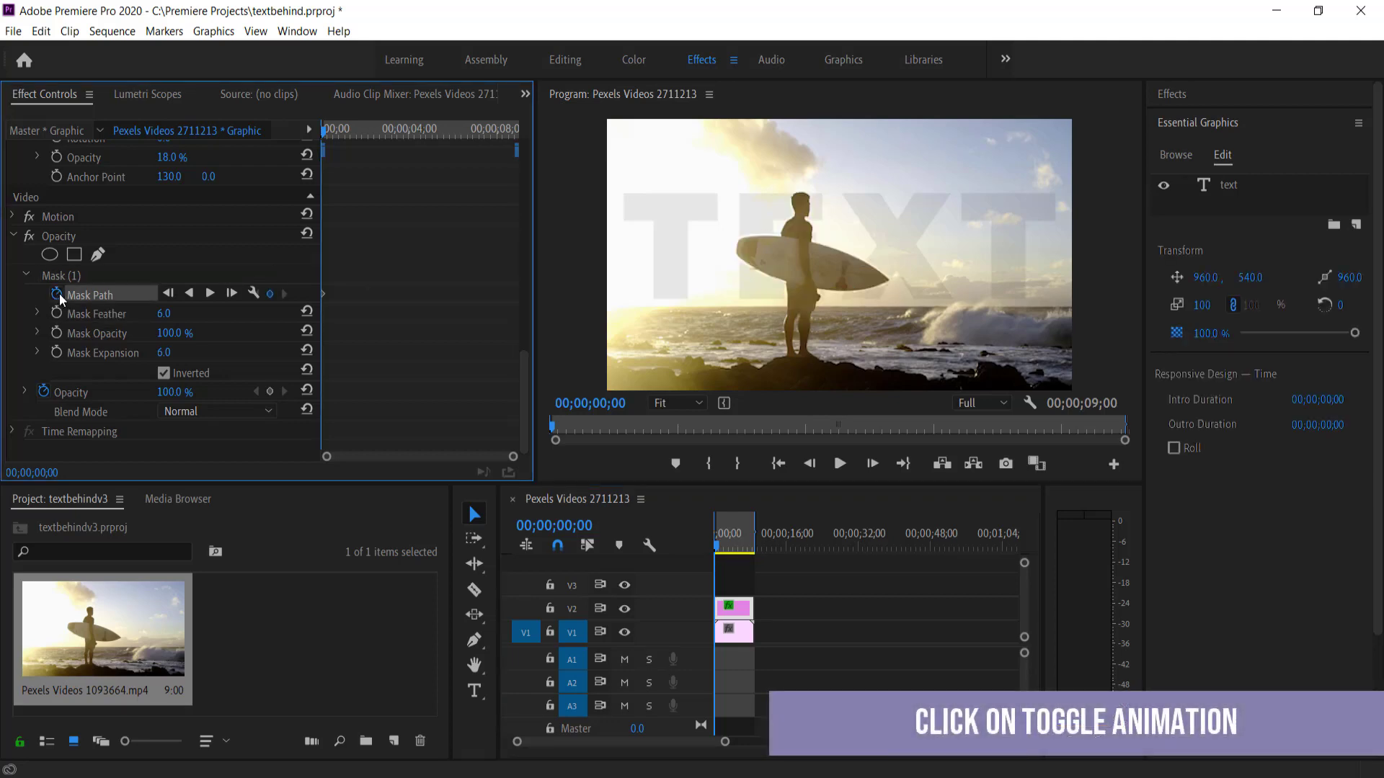
left_click(107, 276)
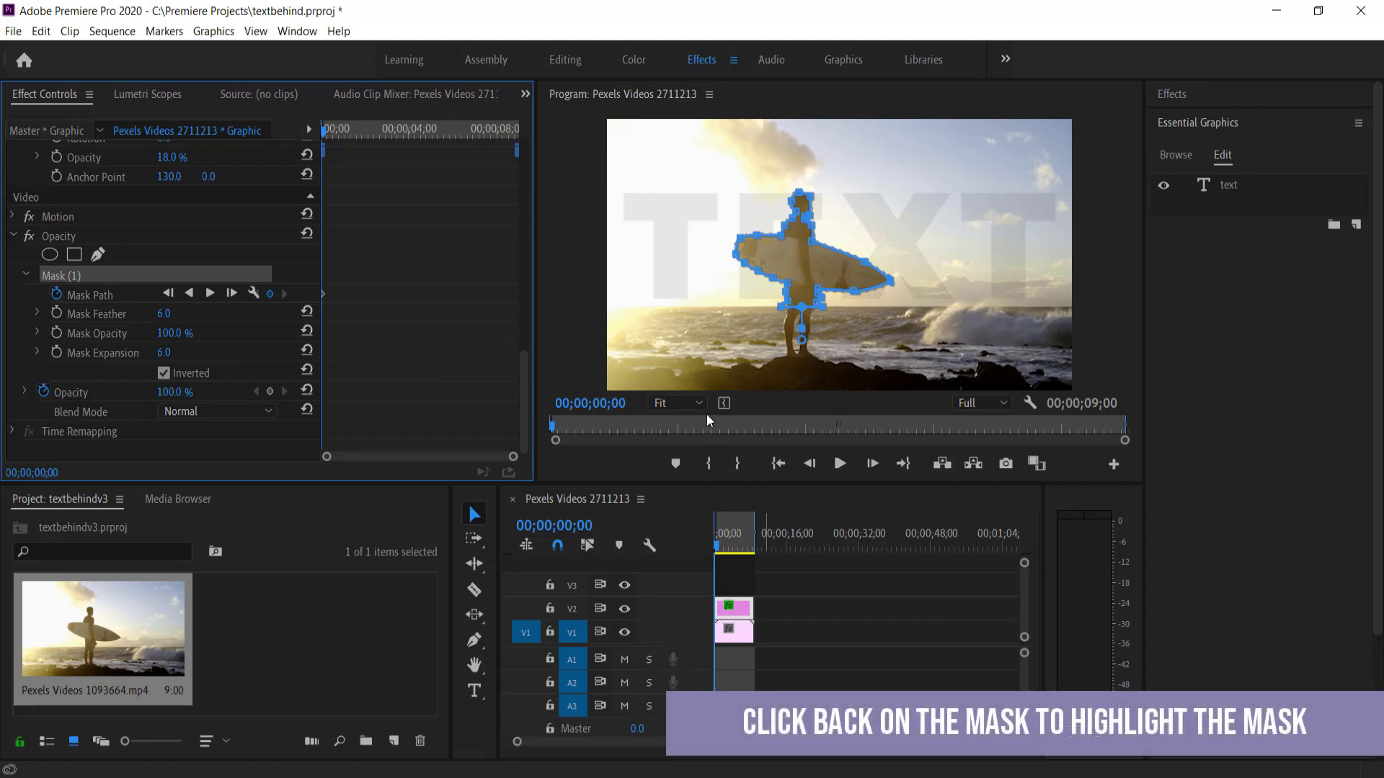
left_click(568, 91)
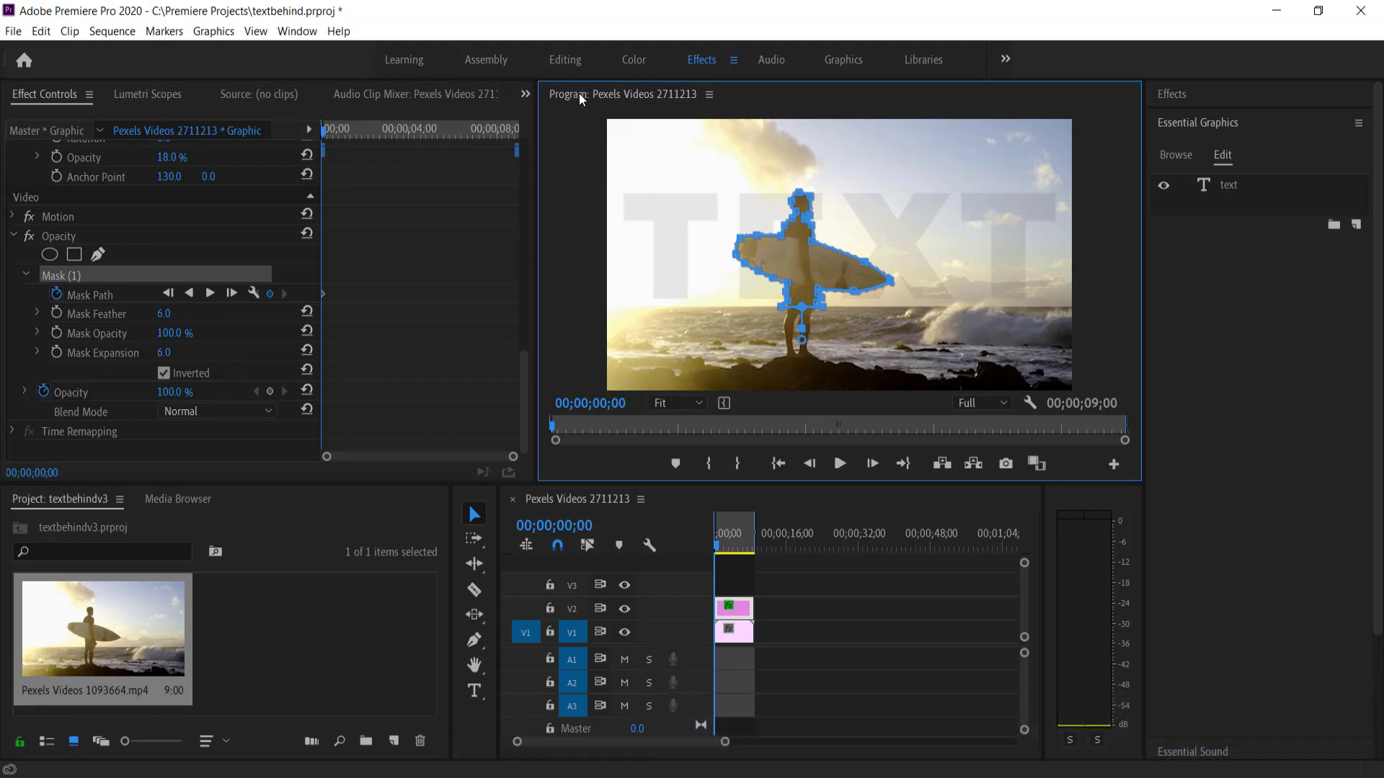
In the maximized preview, play the clip, shift the mask right and raise the point under the board
key("grave")
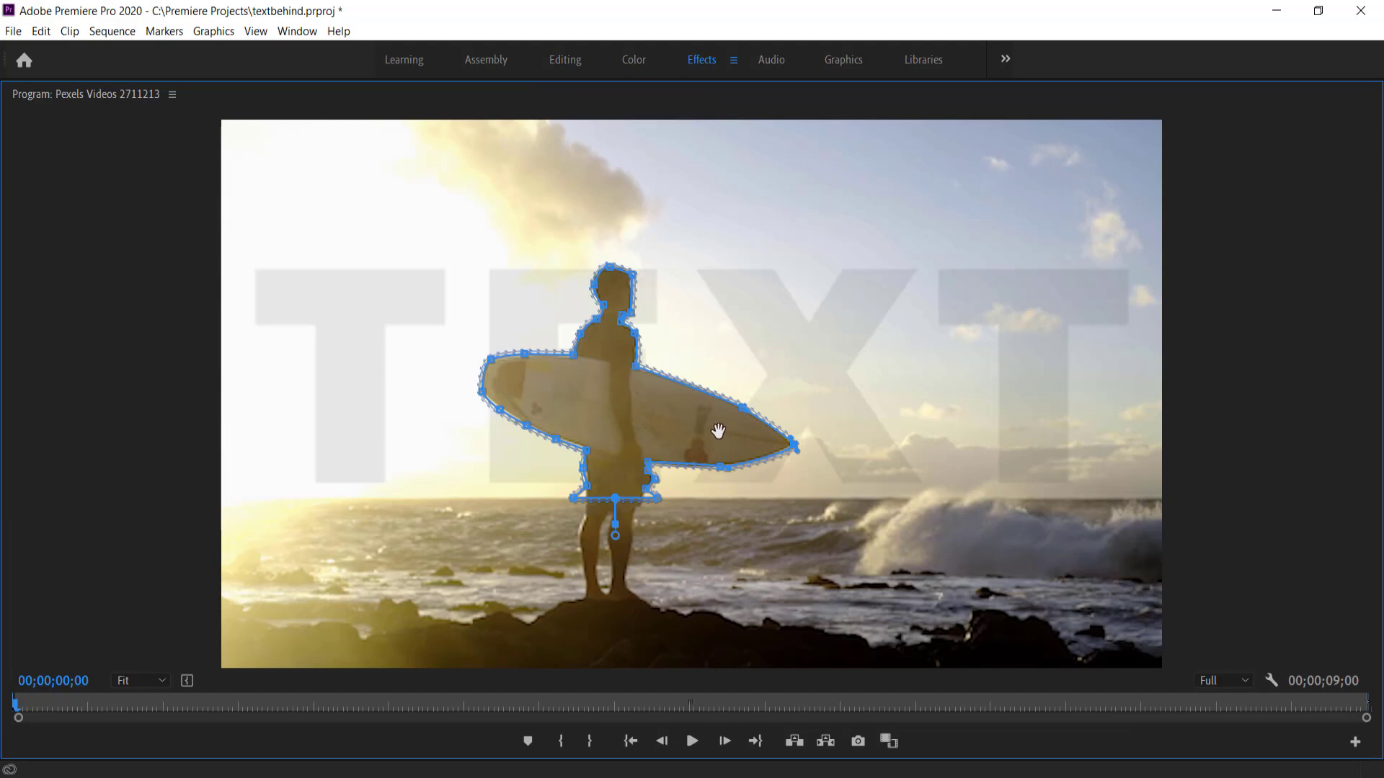
key("space")
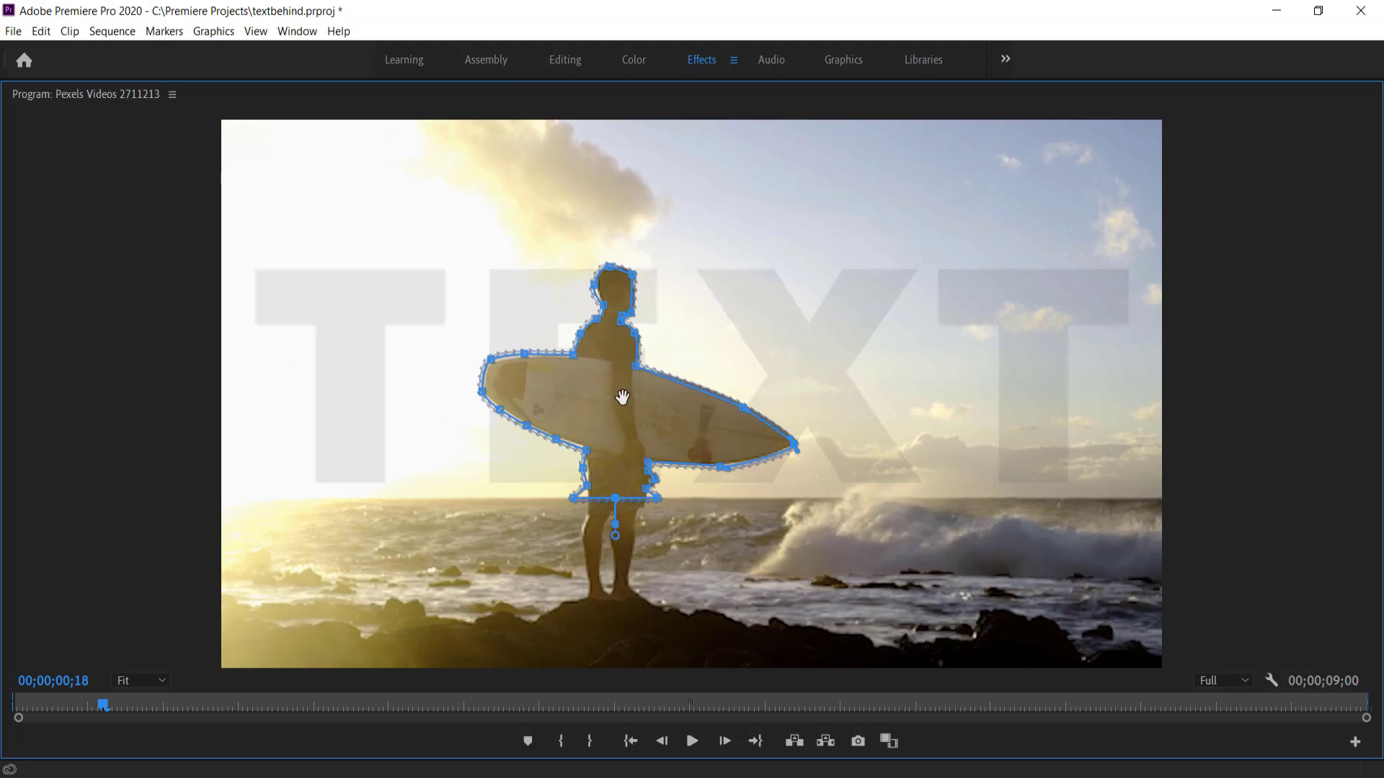
scroll(622, 397, "up", 18)
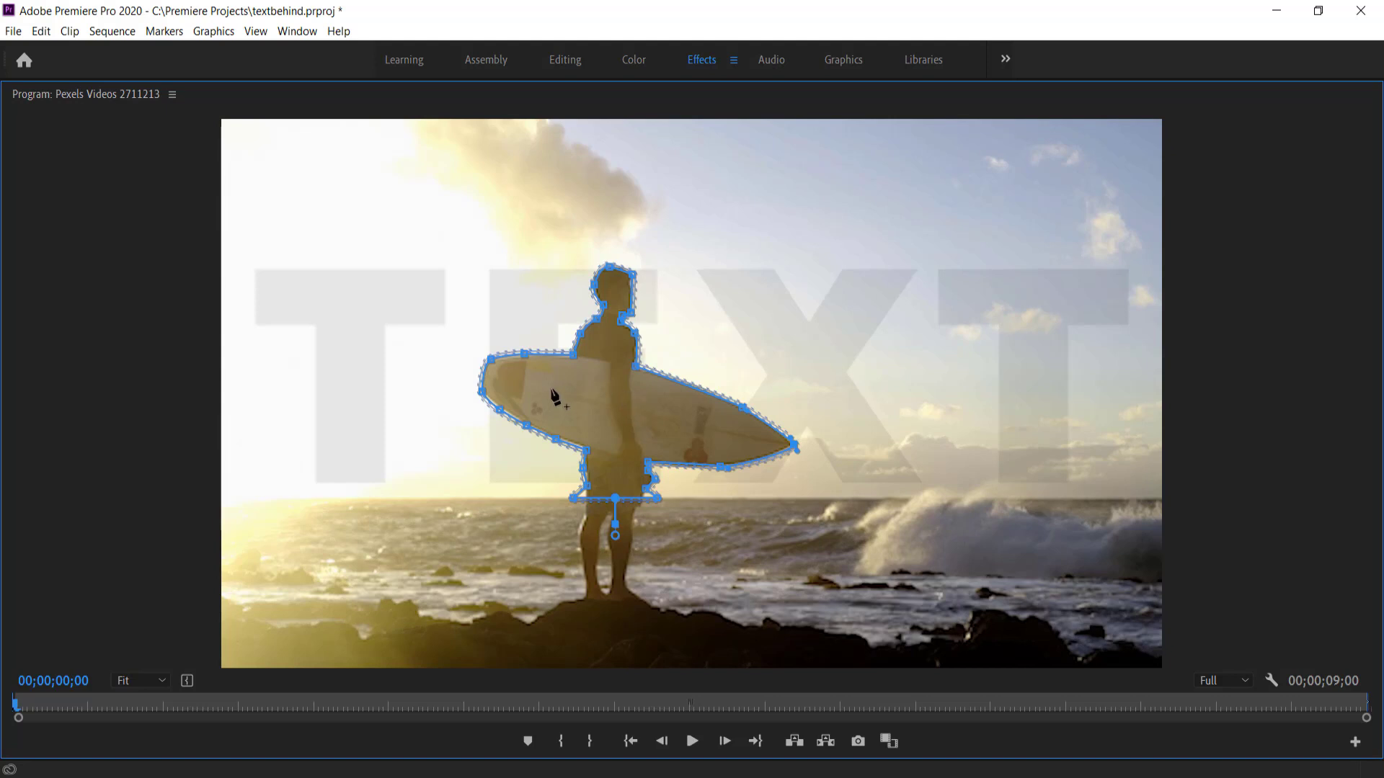
key("space")
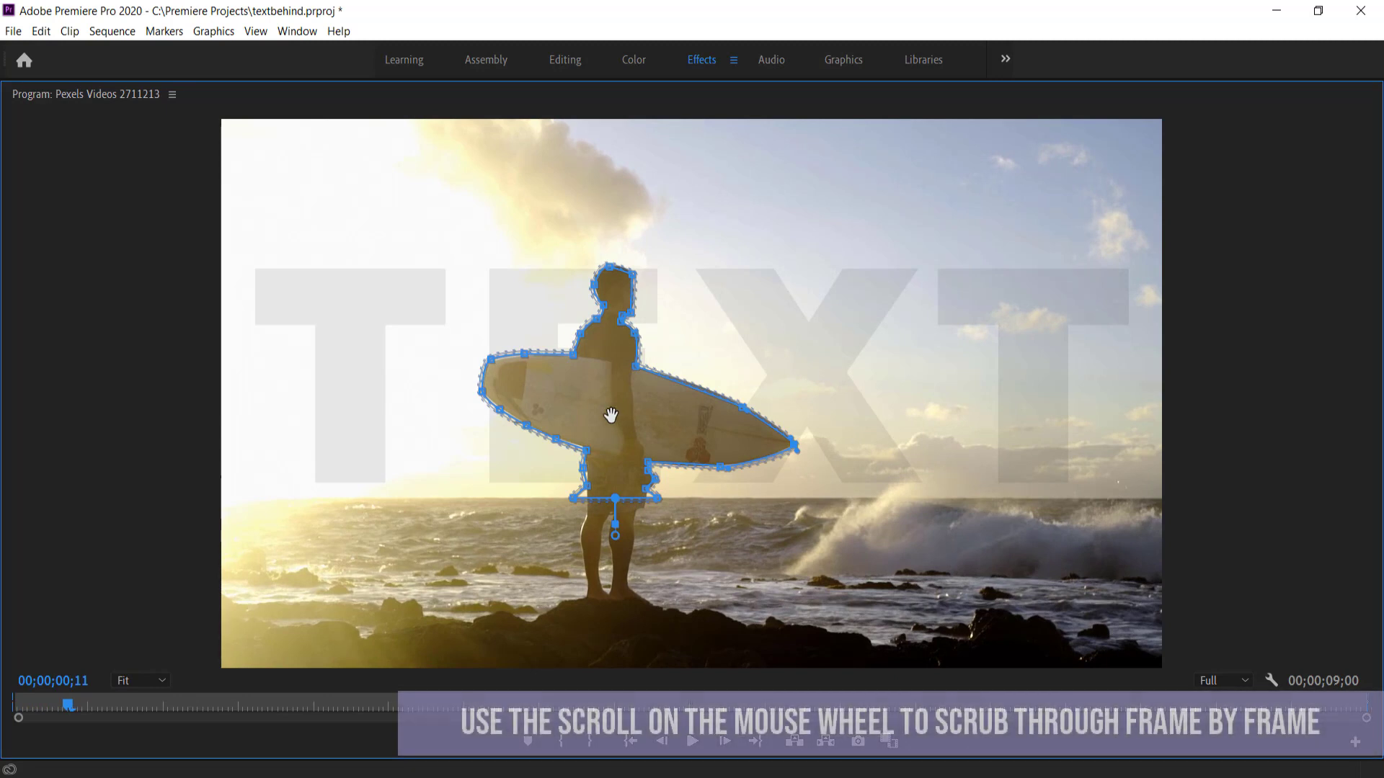
left_click_drag(612, 417, 616, 416)
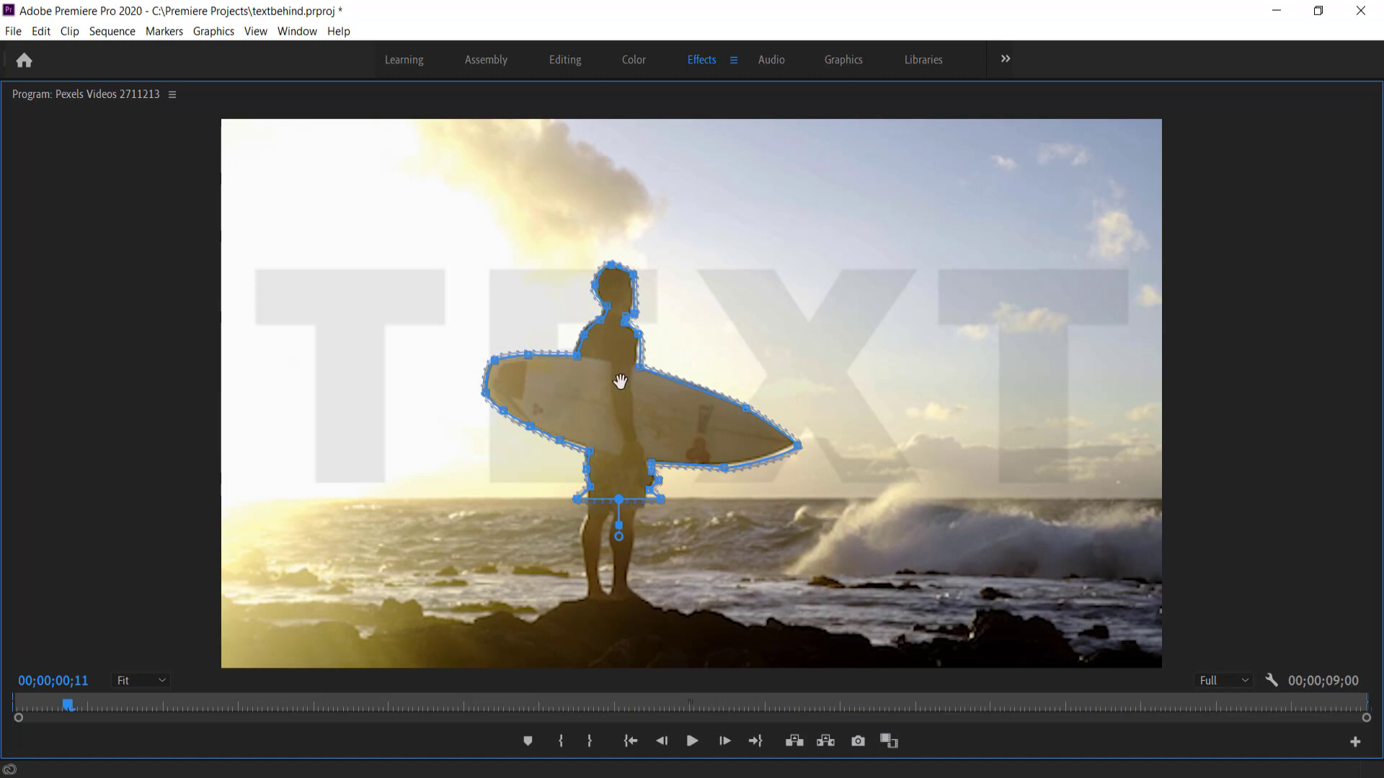
scroll(620, 381, "down", 3)
scroll(619, 382, "down", 5)
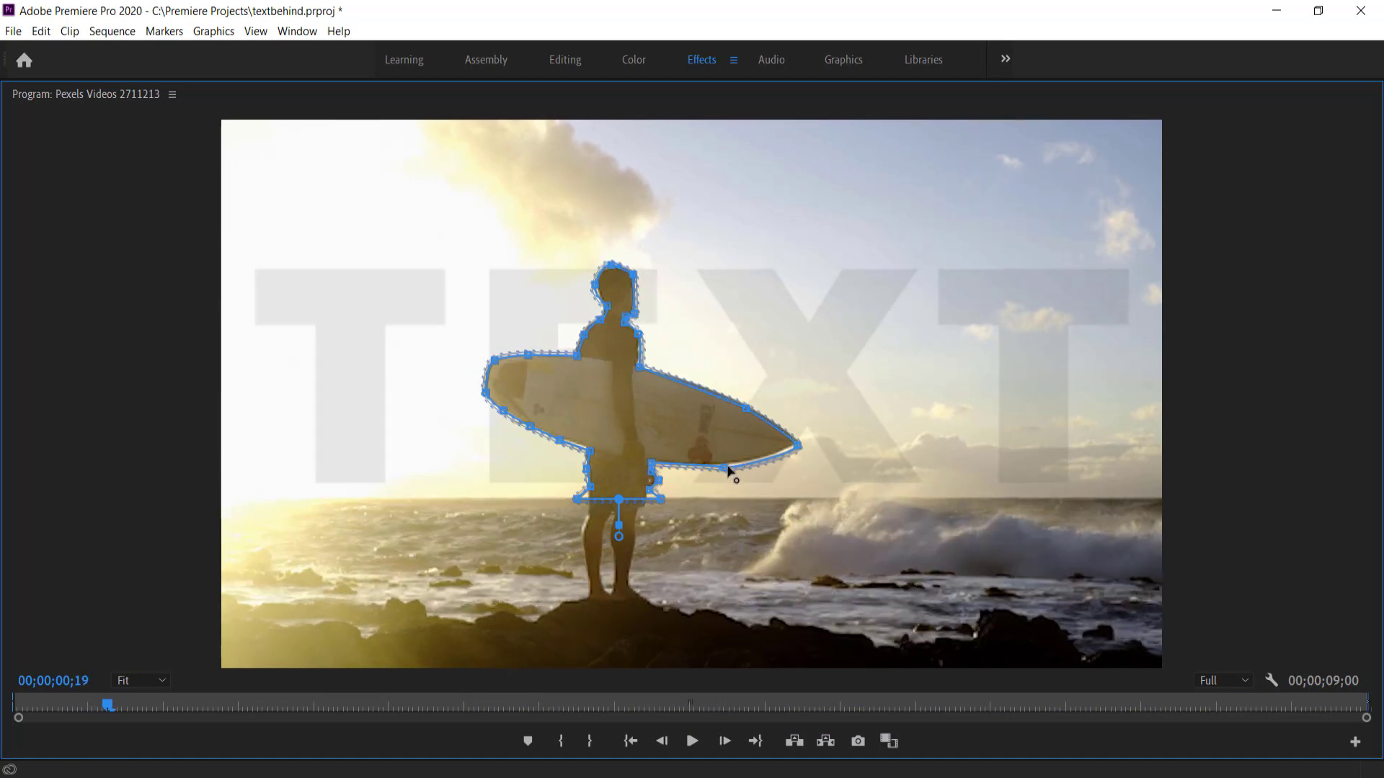
left_click_drag(726, 469, 797, 444)
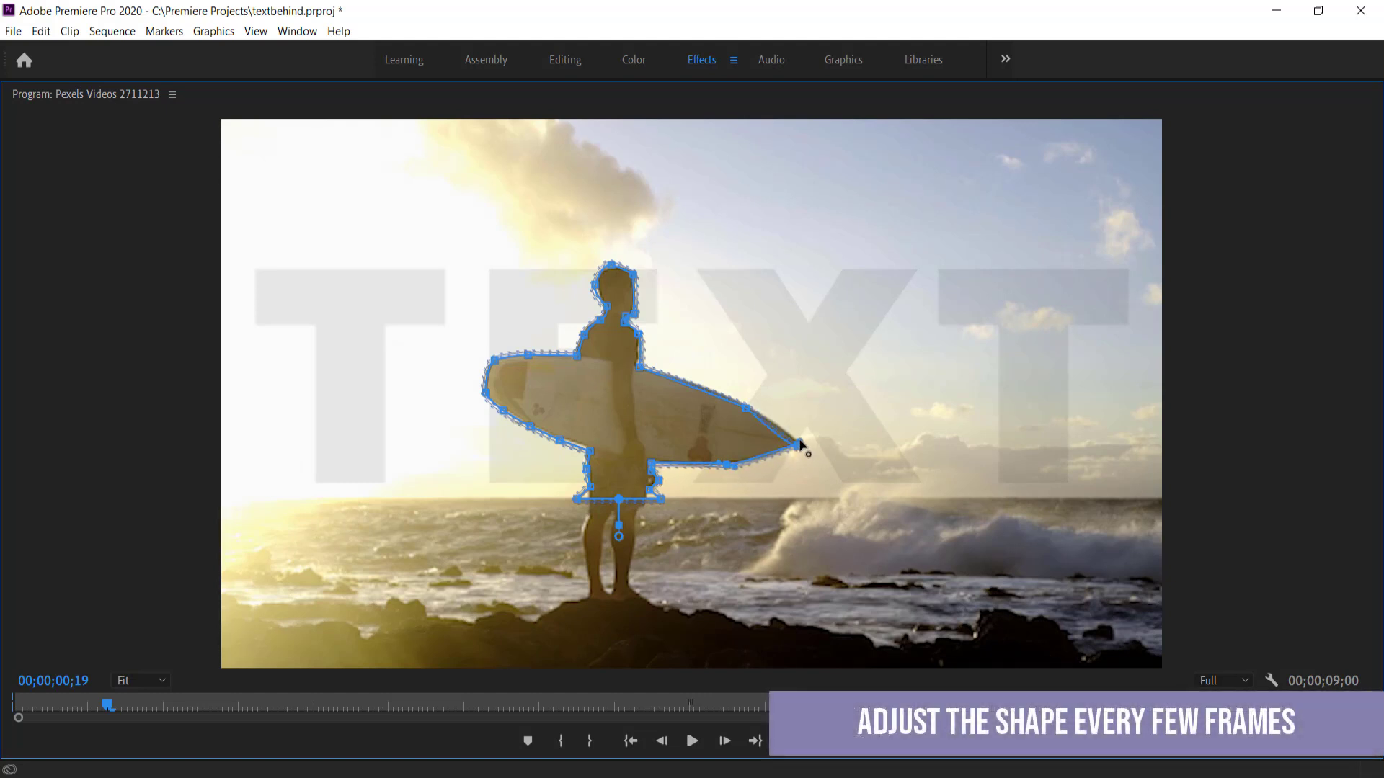
At 150% zoom, refit mask points at the board tip, head and bottom corners a few frames on
left_click(147, 680)
left_click(145, 619)
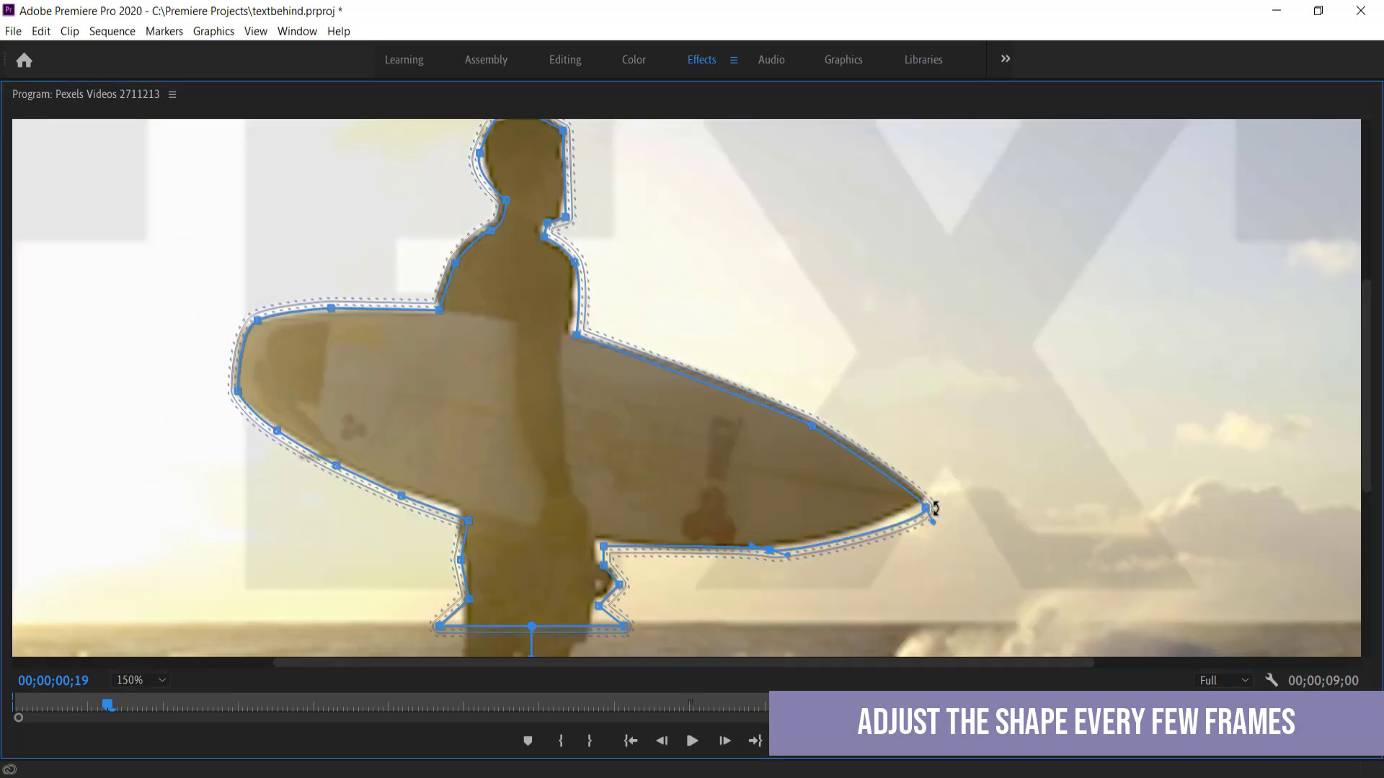
left_click_drag(935, 508, 931, 502)
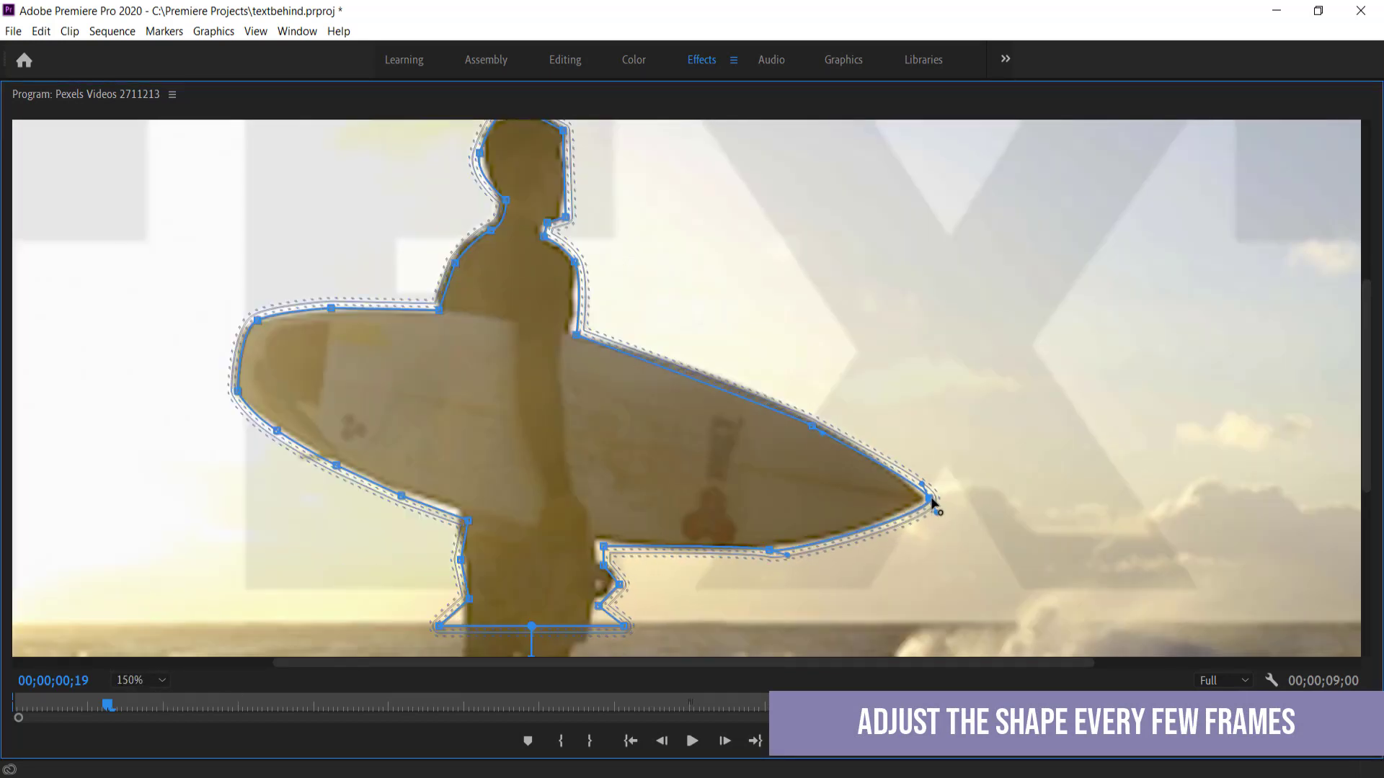
key("Right")
key("Right")
key("Right")
key("Right")
key("Right")
key("Right")
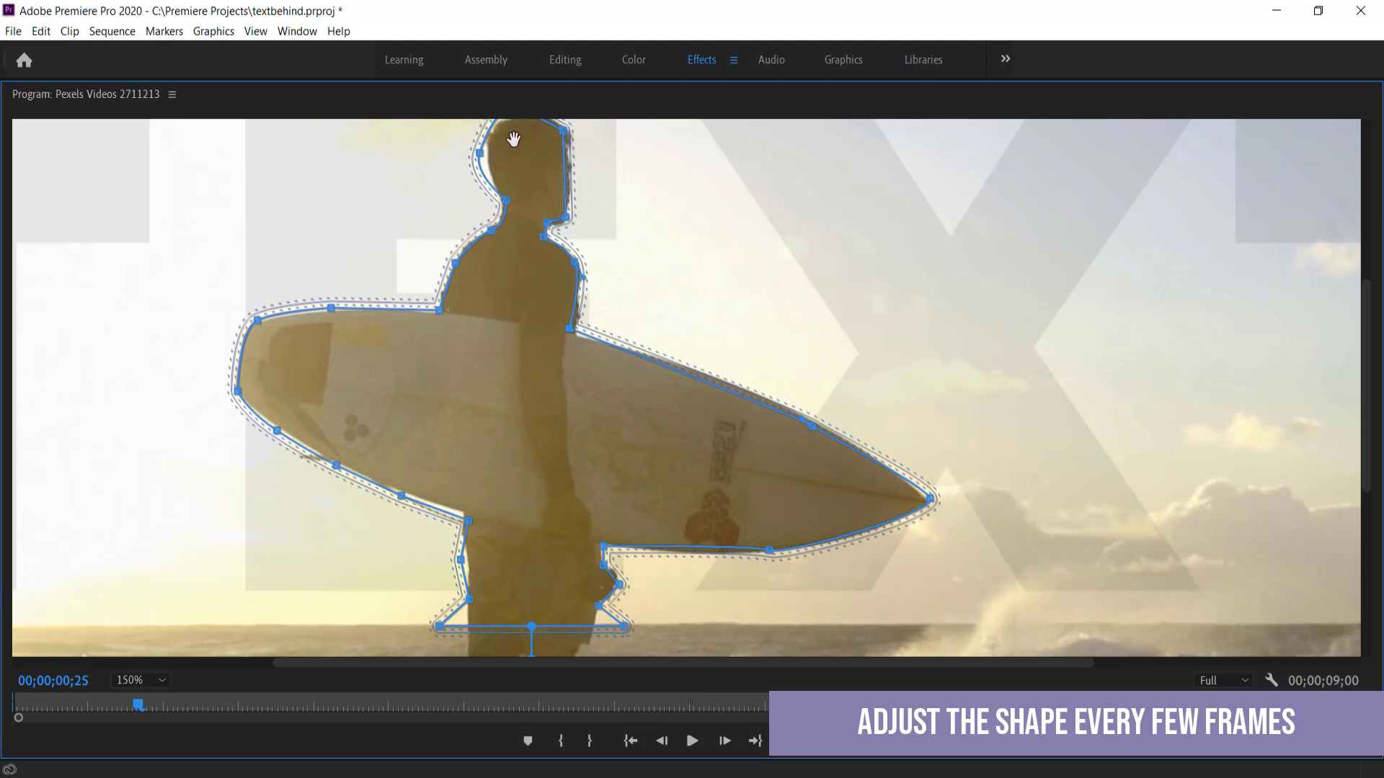
left_click_drag(479, 153, 486, 153)
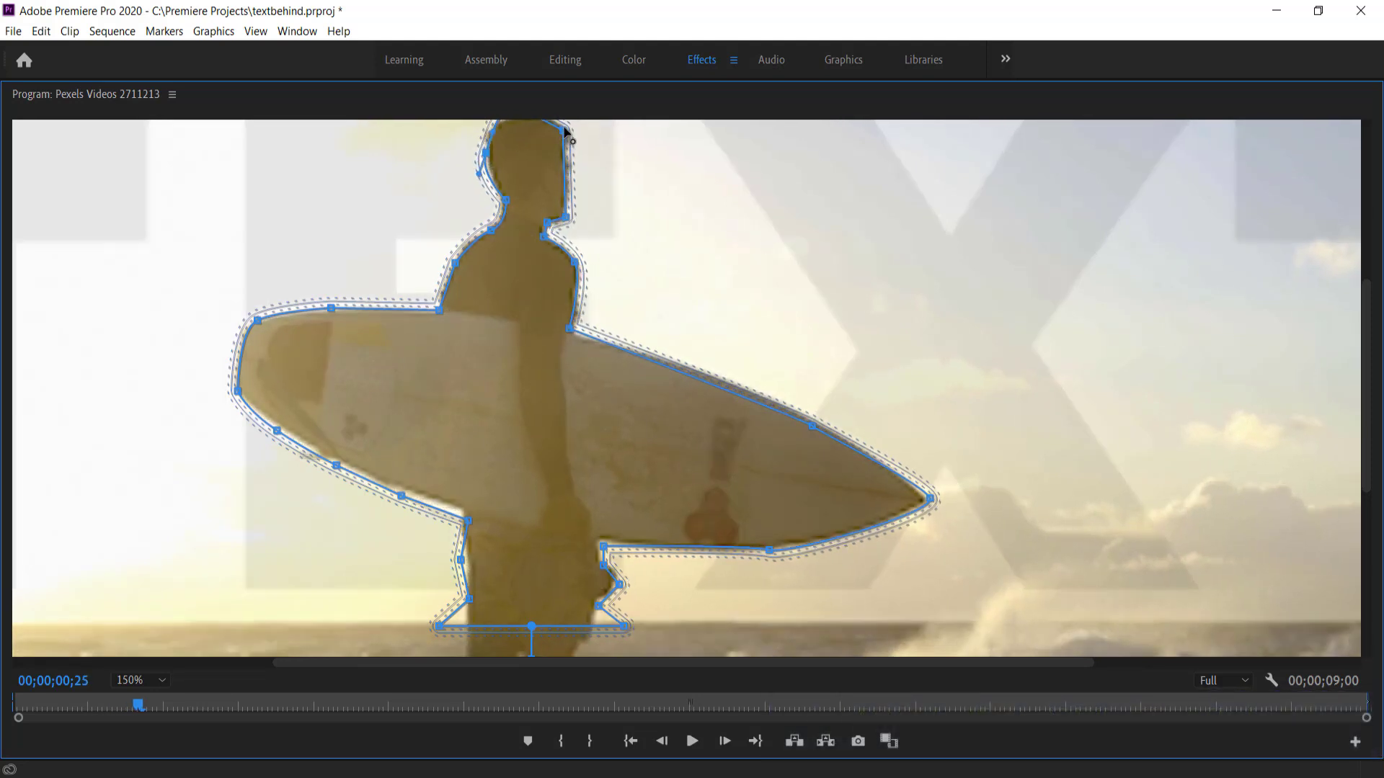
left_click_drag(565, 129, 569, 132)
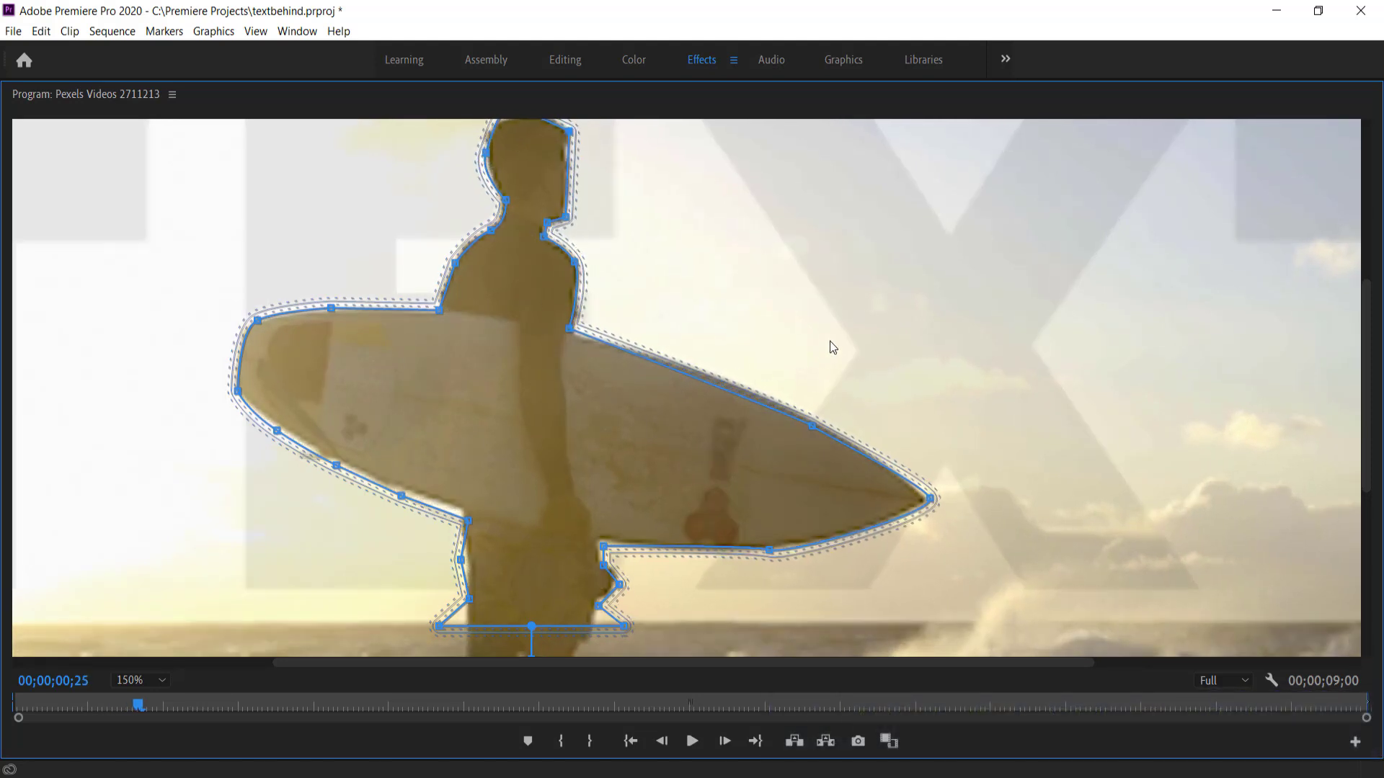
left_click_drag(624, 631, 592, 630)
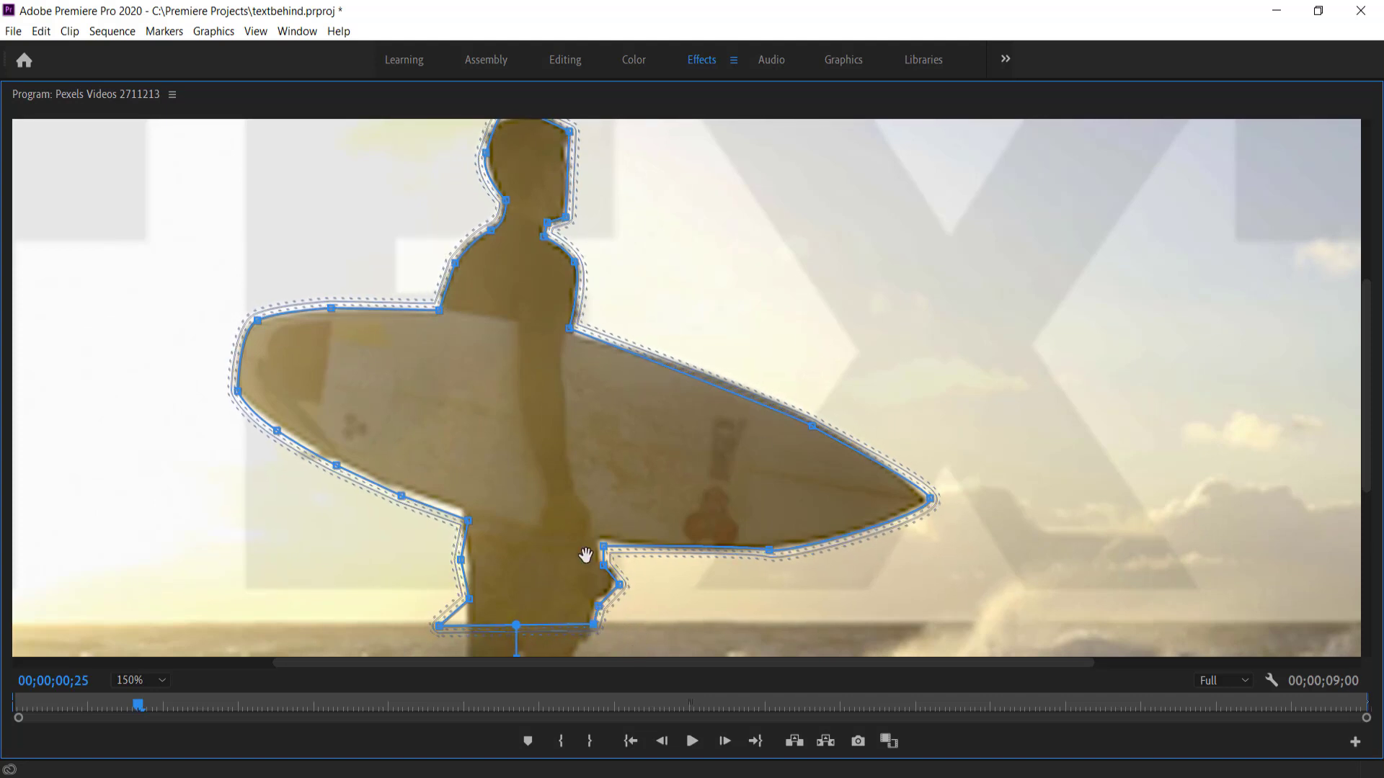
left_click_drag(440, 627, 467, 630)
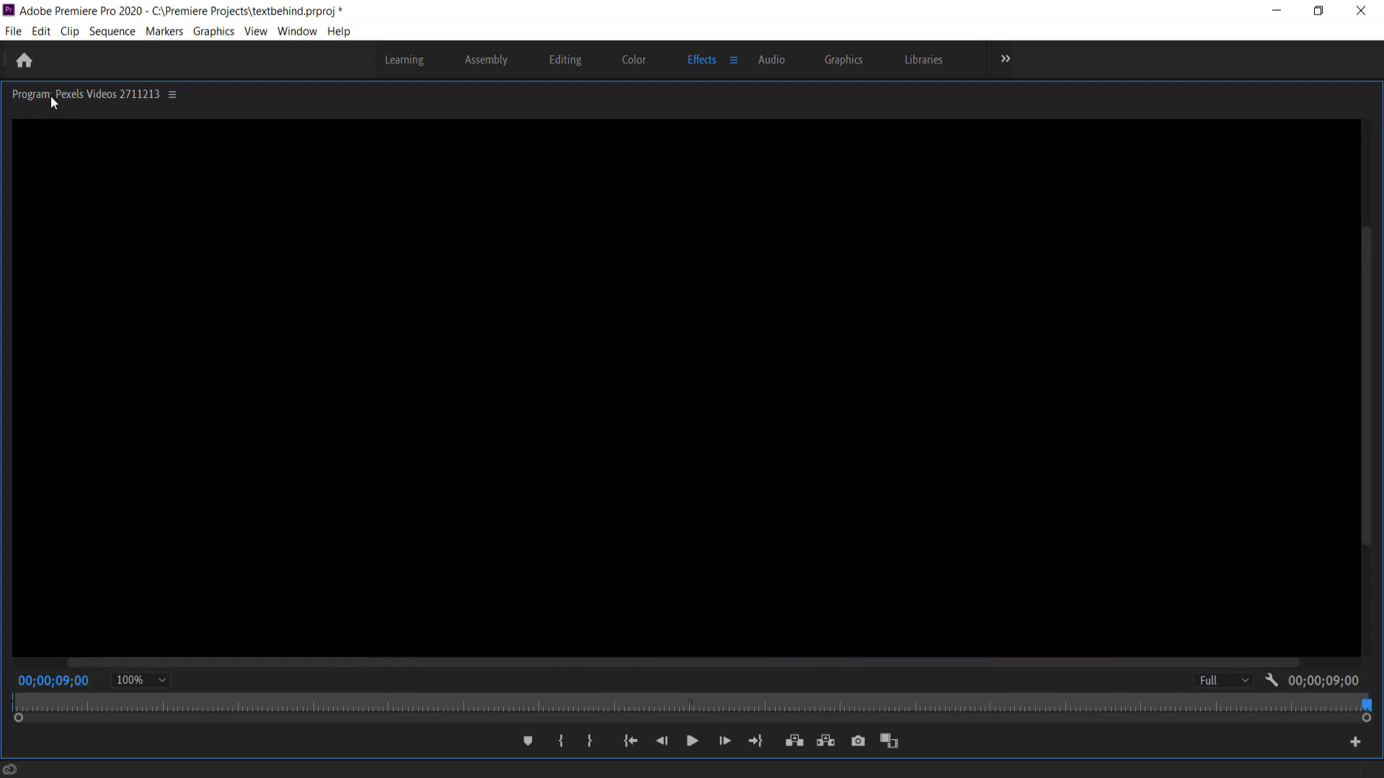
double_click(41, 93)
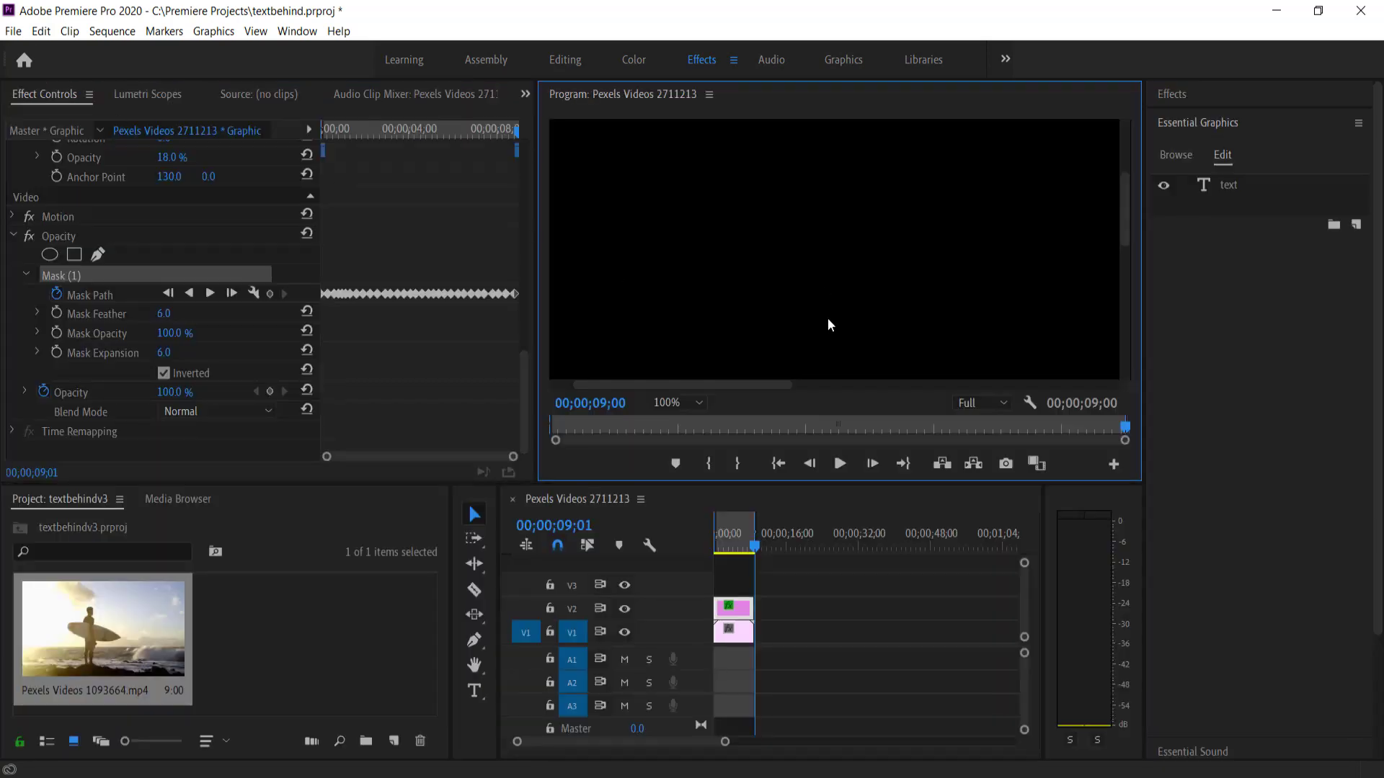
Fit the preview, review the mask, and raise the title's opacity from 18% to 100%
left_click_drag(759, 549, 706, 552)
left_click(681, 403)
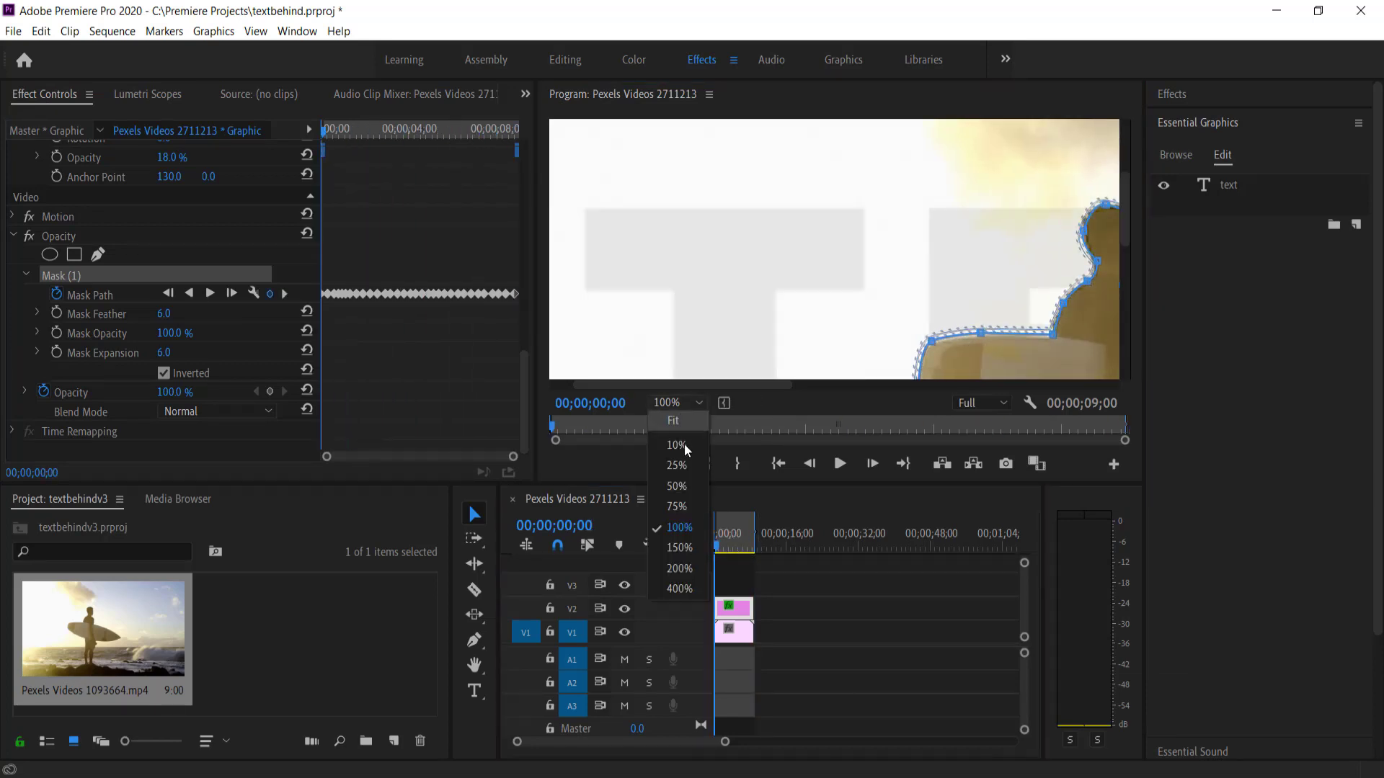
left_click(674, 420)
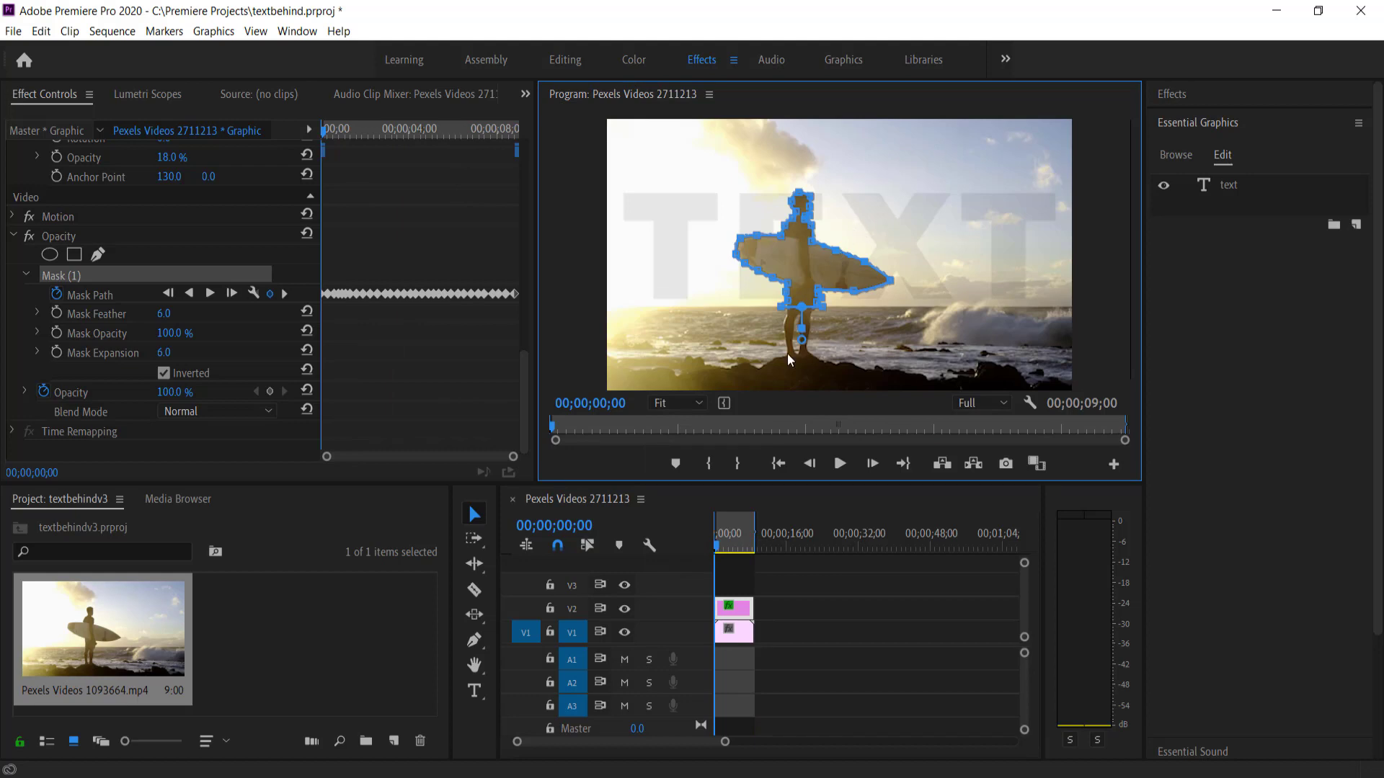
mouse_move(717, 548)
left_mouse_down()
mouse_move(742, 548)
mouse_move(713, 552)
left_mouse_up()
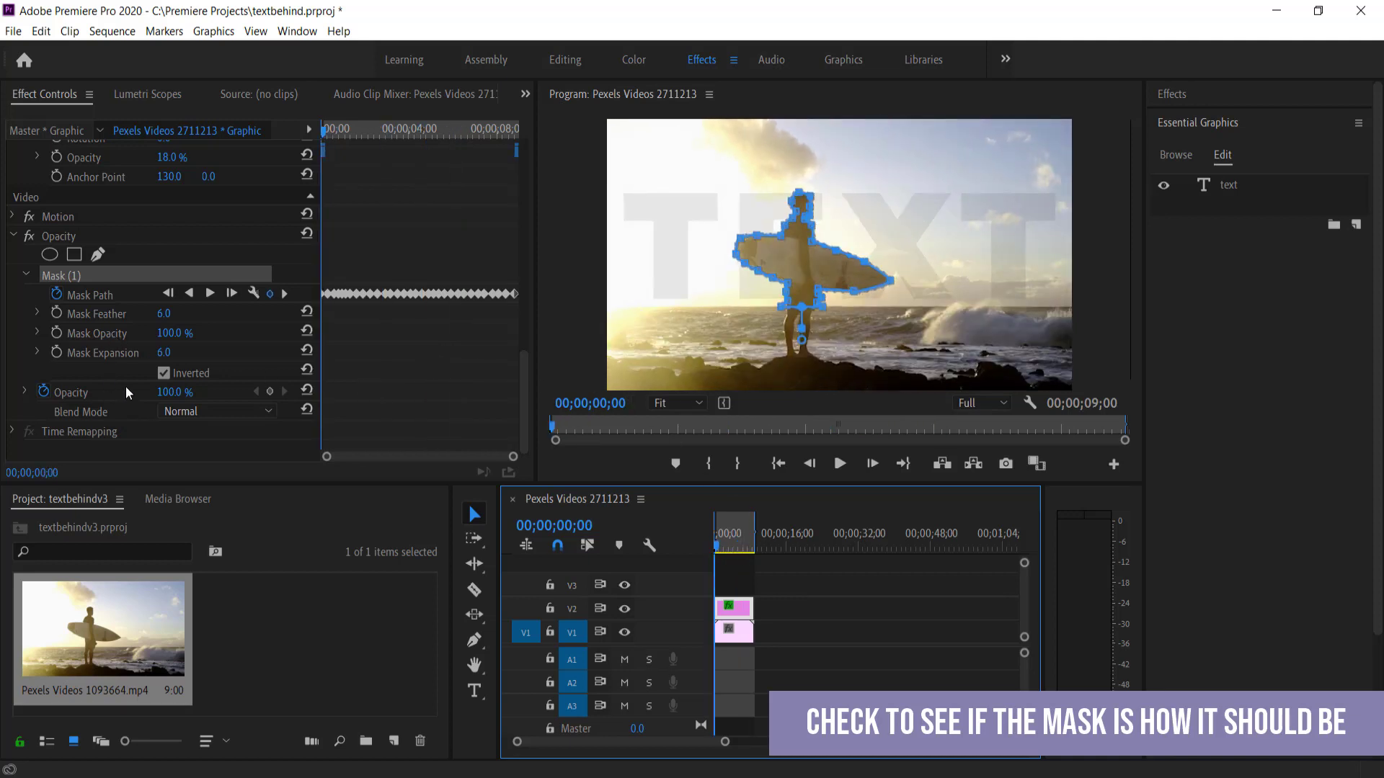
scroll(197, 238, "up", 3)
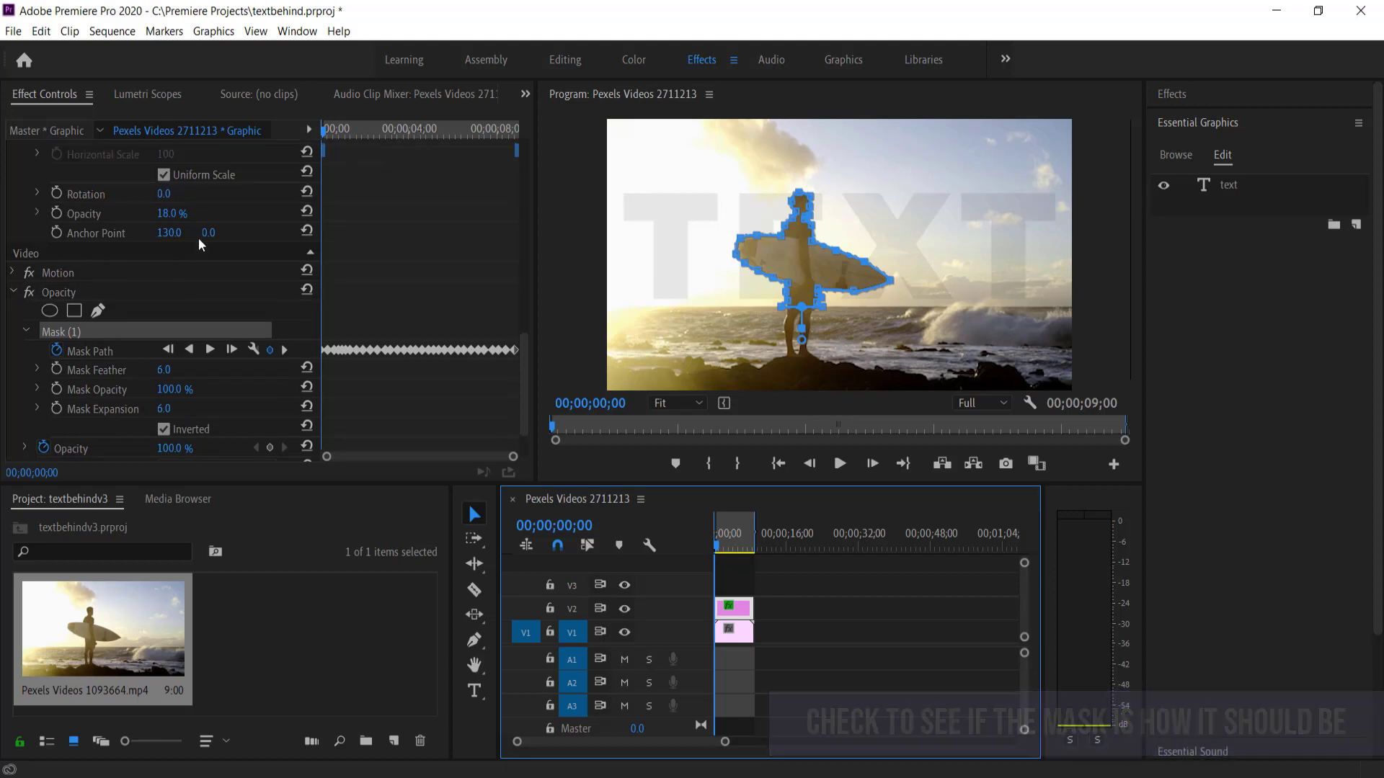
left_click_drag(166, 276, 225, 276)
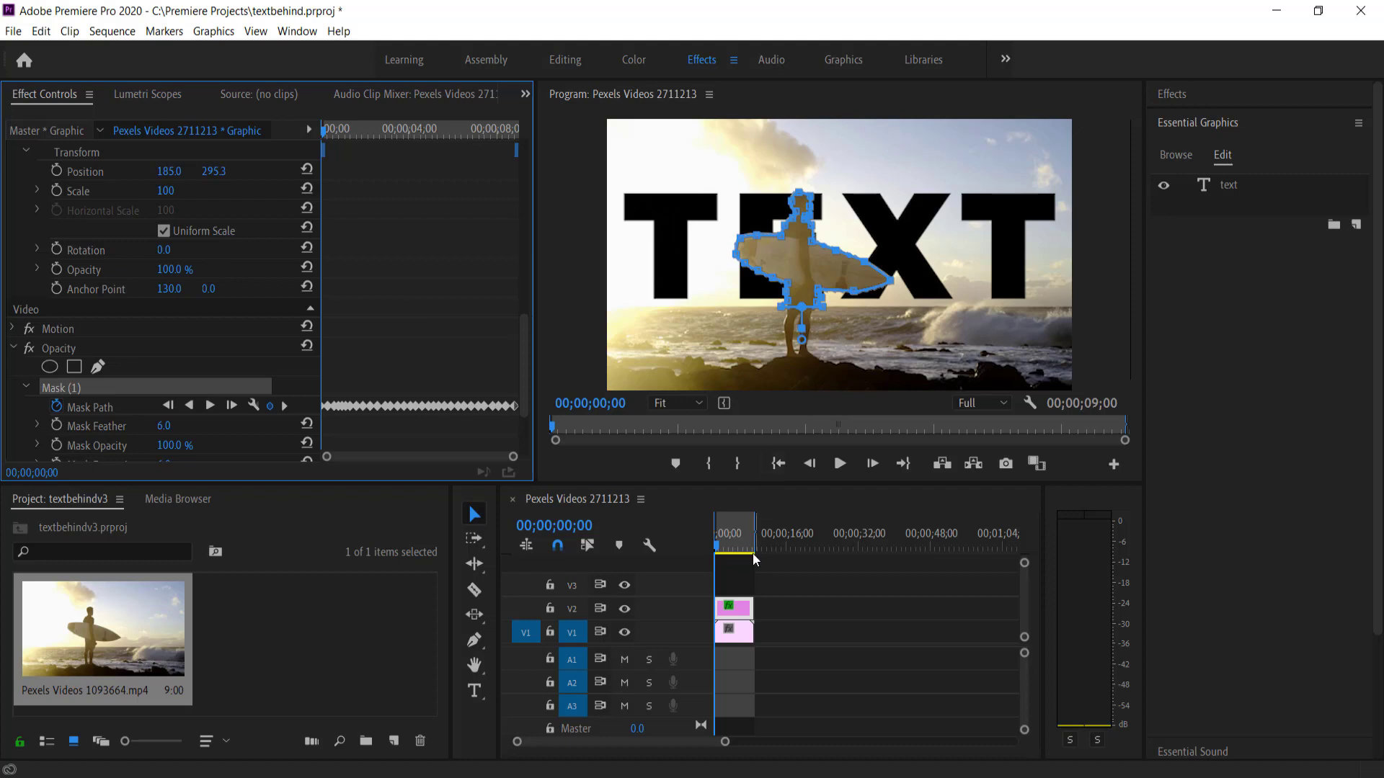
left_click(718, 537)
left_click(733, 573)
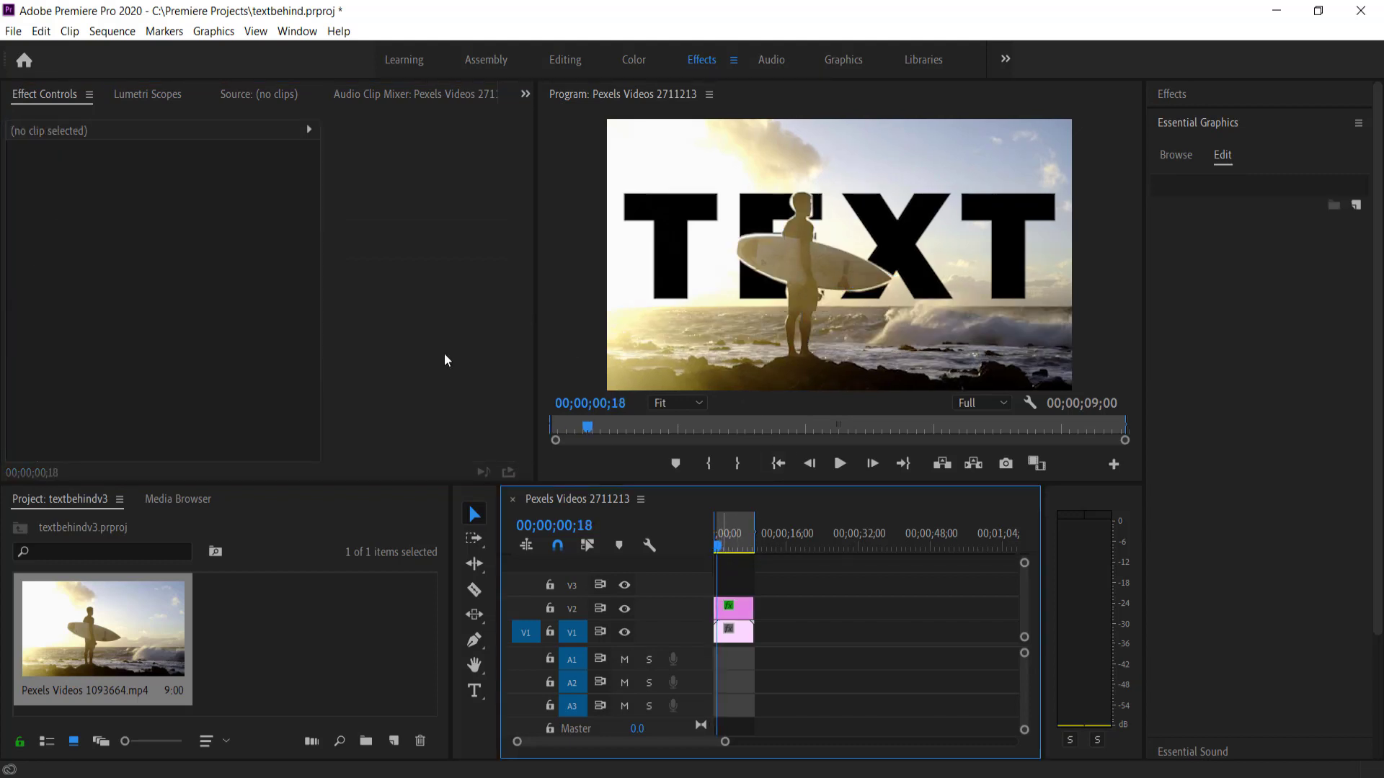
Scrub through the clip, select the V2 TEXT graphic and reactivate its Mask Path outline
left_click_drag(718, 546, 734, 551)
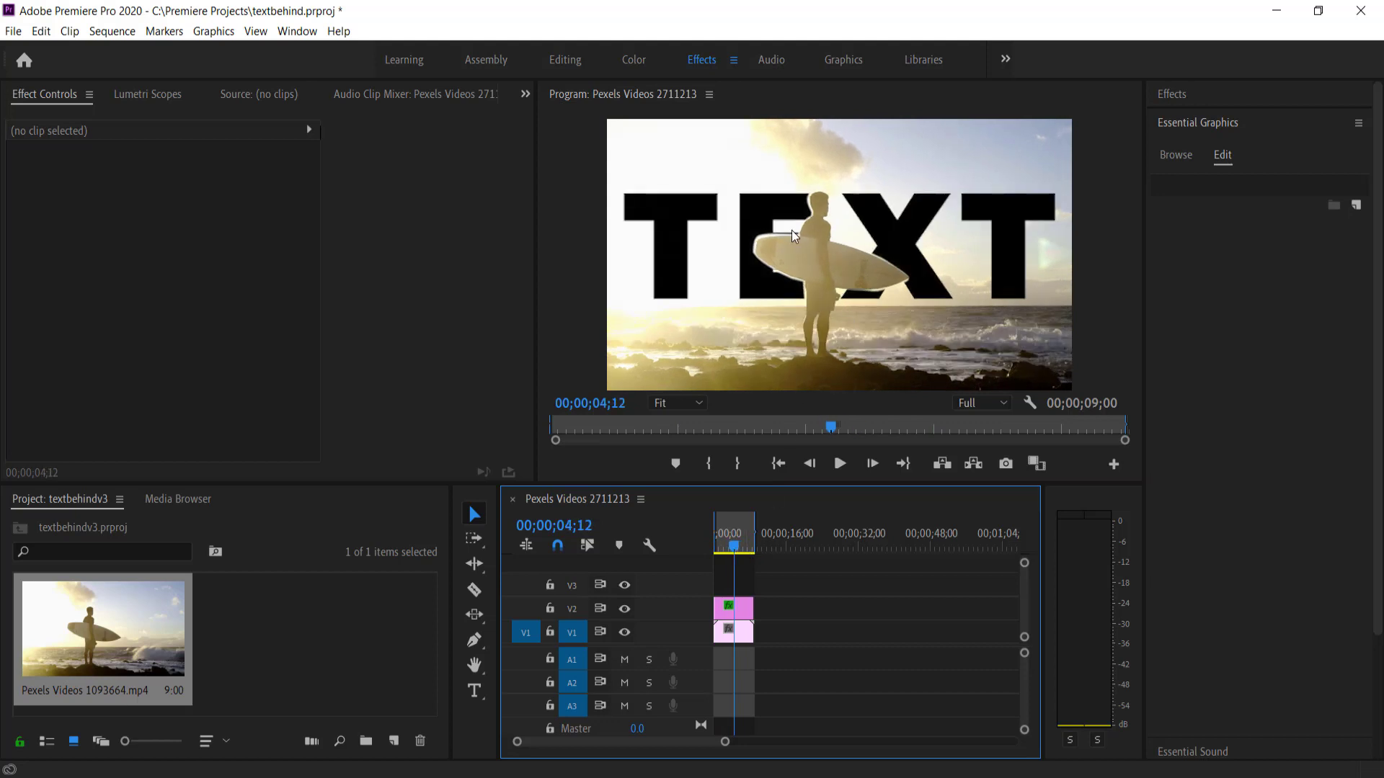
left_click_drag(739, 548, 708, 540)
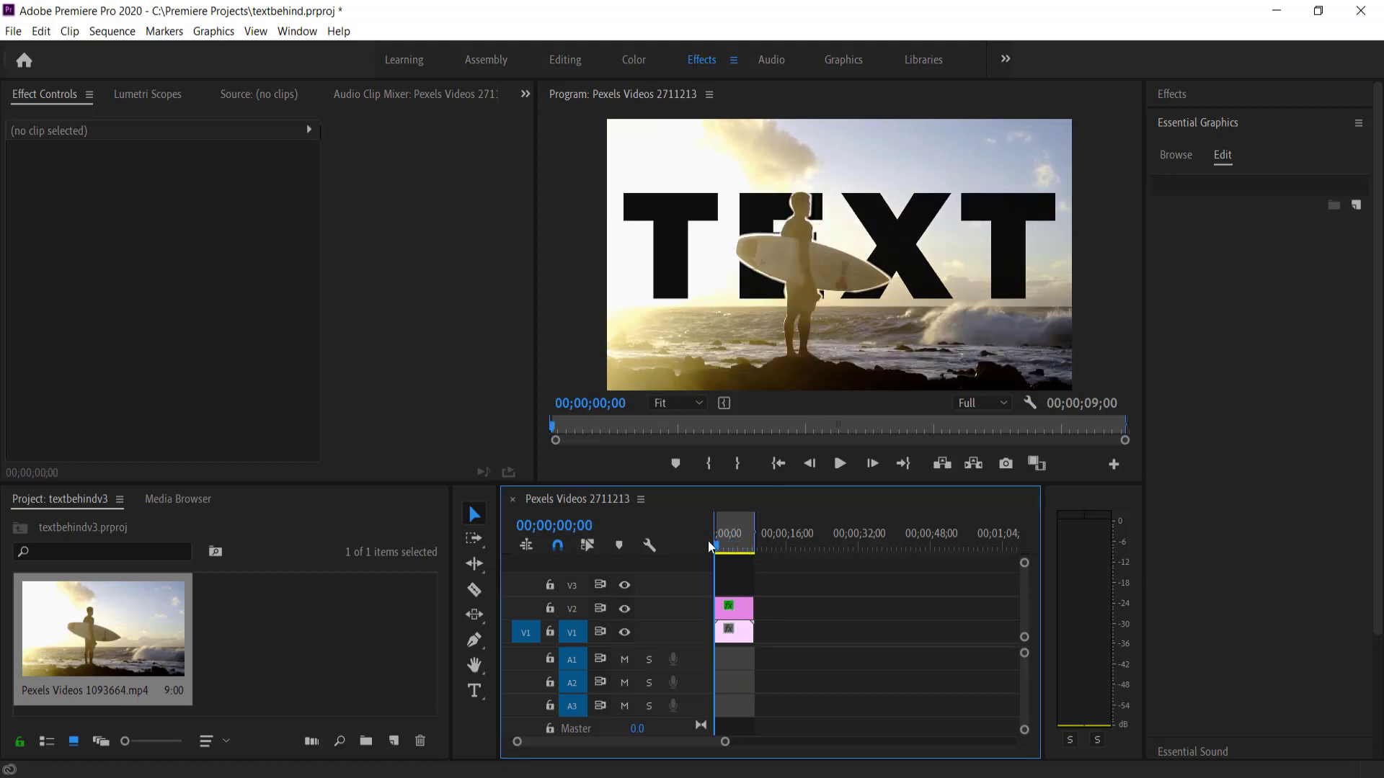
left_click(732, 605)
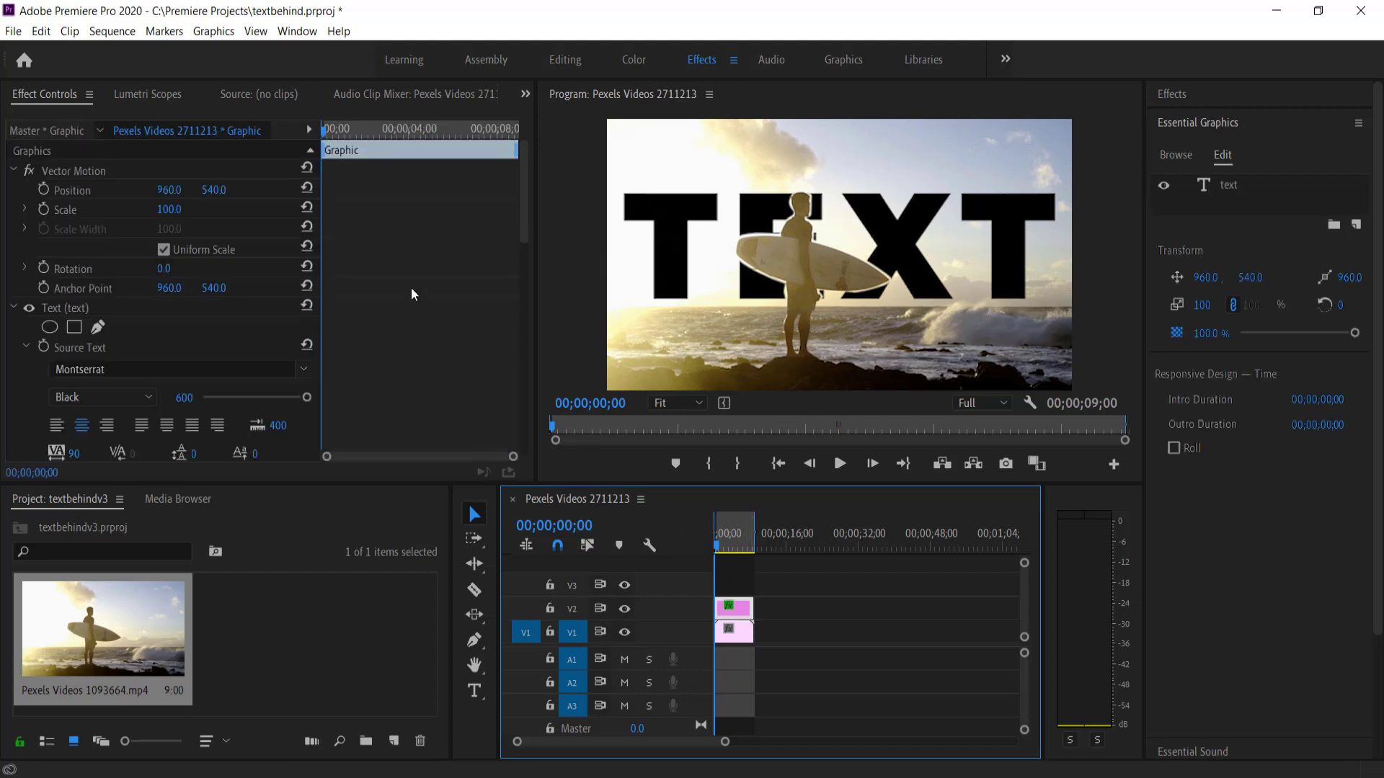
left_click_drag(524, 209, 502, 402)
scroll(224, 337, "down", 3)
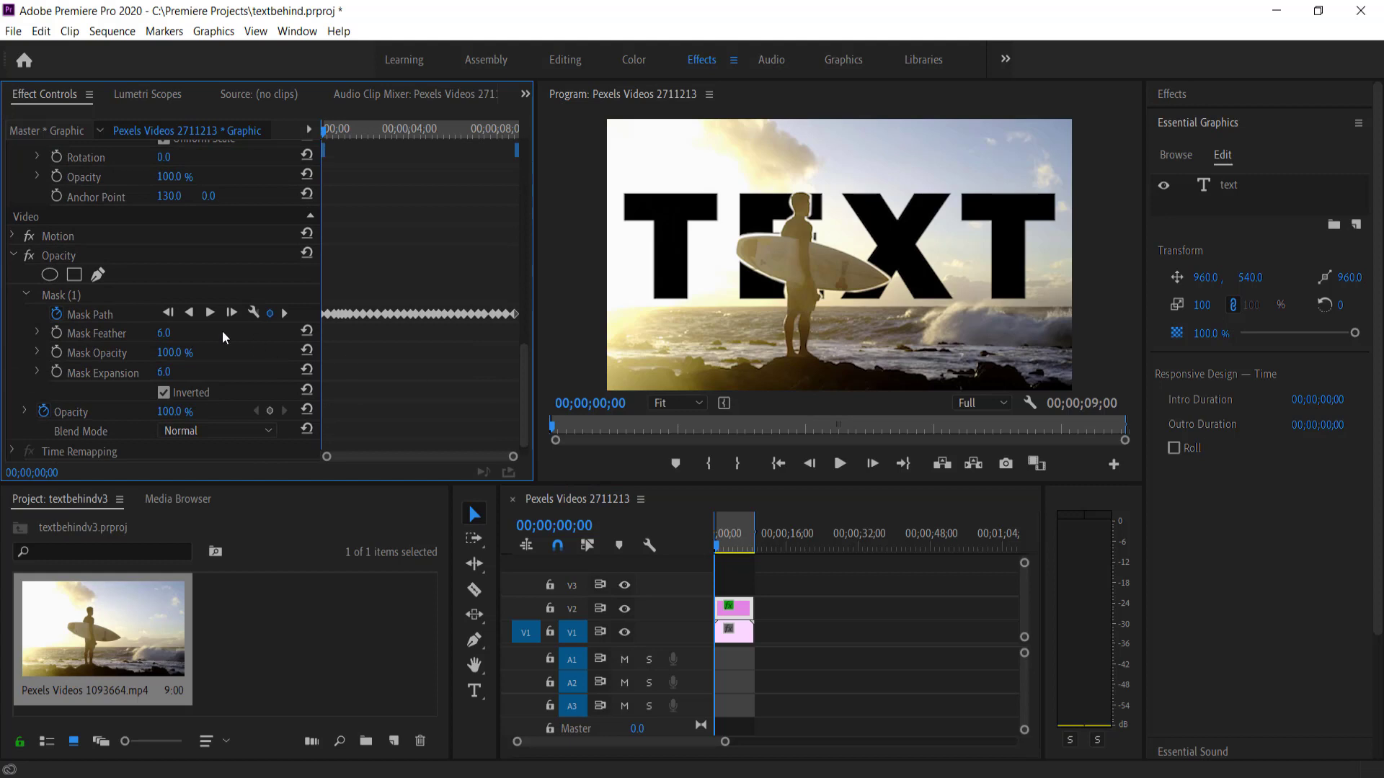
left_click(97, 314)
left_click_drag(712, 542, 712, 552)
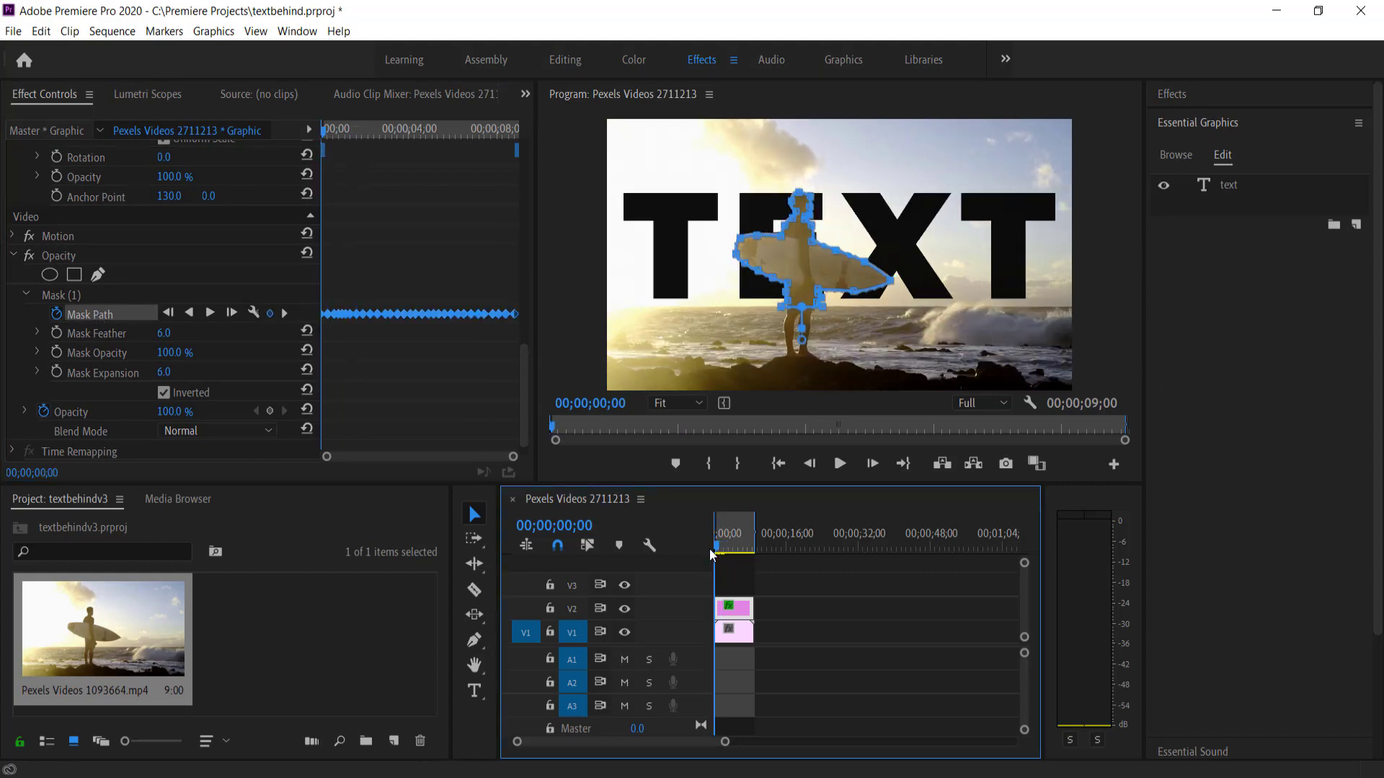
left_click(582, 97)
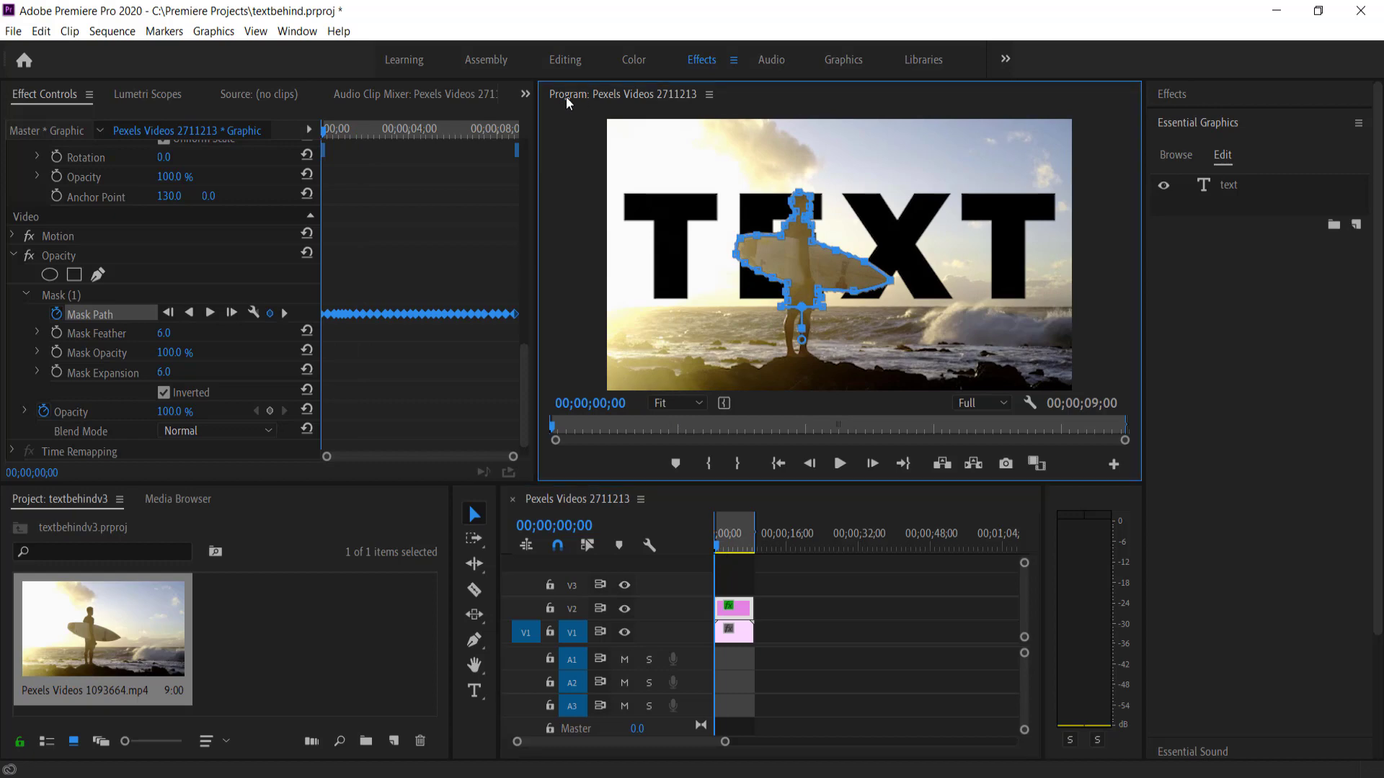
Maximize the Program monitor and magnify the preview to 150%
double_click(565, 97)
key("Right")
key("Right")
key("Right")
key("Right")
key("Right")
key("Right")
key("Right")
key("Right")
key("Right")
key("Right")
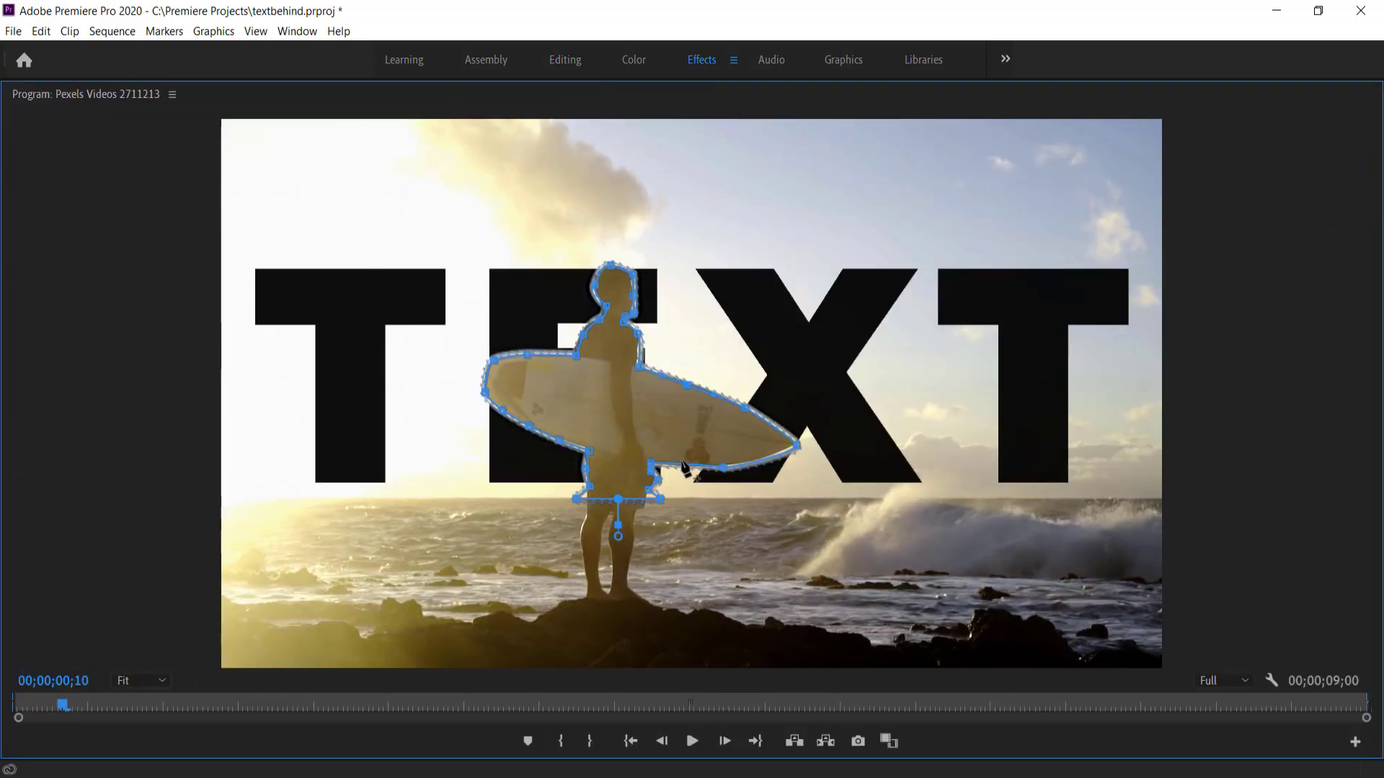
left_click(141, 680)
left_click(153, 614)
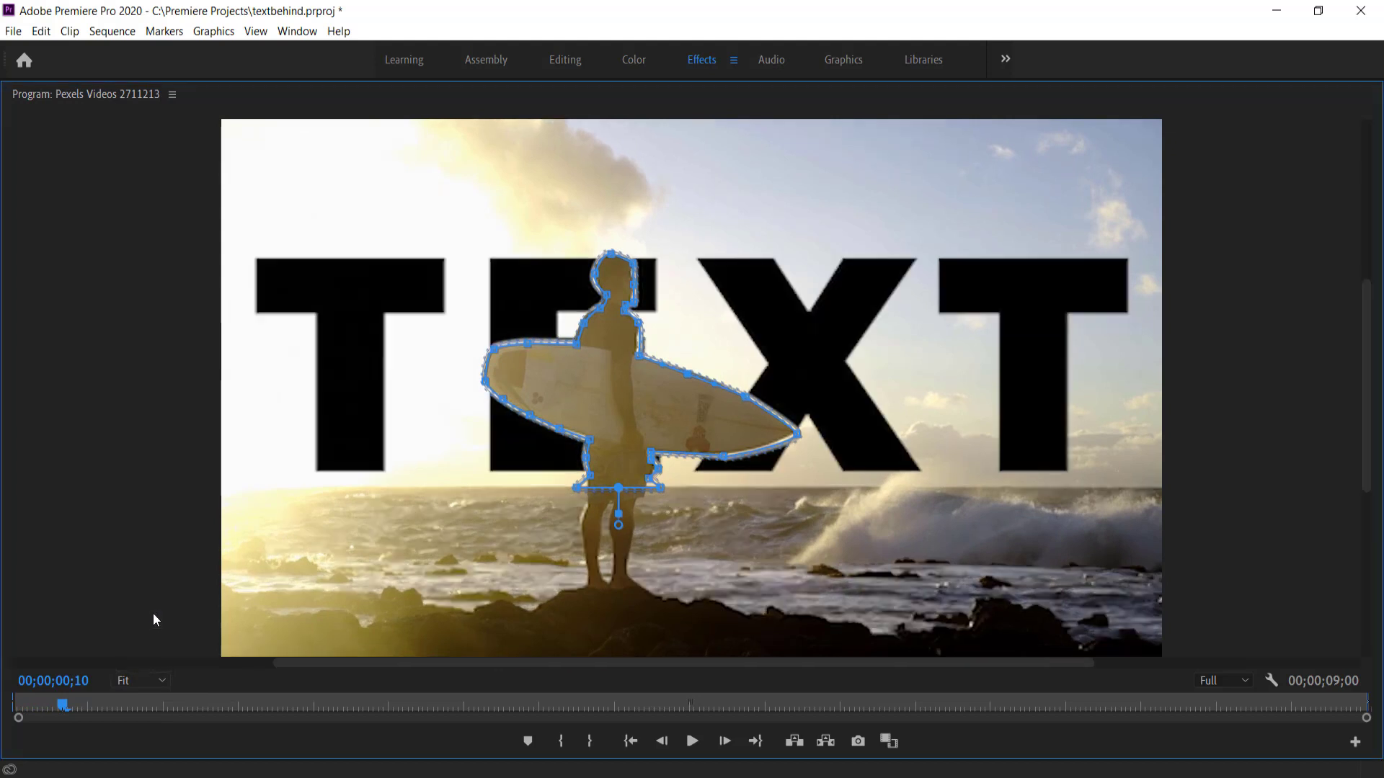
Across the early frames, fit the surfboard mask vertices to the board's left edge, then restore the layout
key("Right")
key("Right")
key("Right")
key("Right")
key("Right")
key("Right")
key("Right")
key("Right")
key("Right")
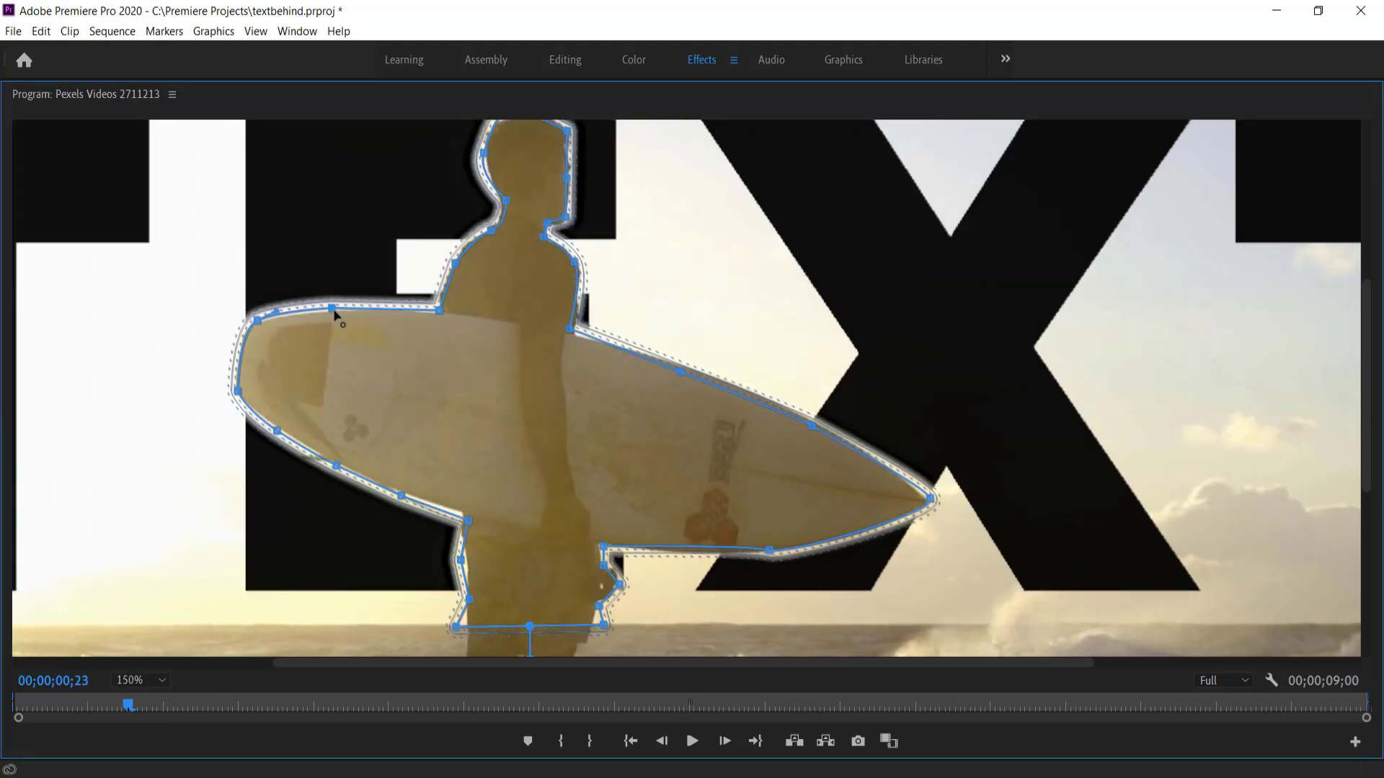
left_click_drag(333, 308, 335, 310)
key("Right")
key("Right")
key("Right")
key("Right")
key("Right")
key("Right")
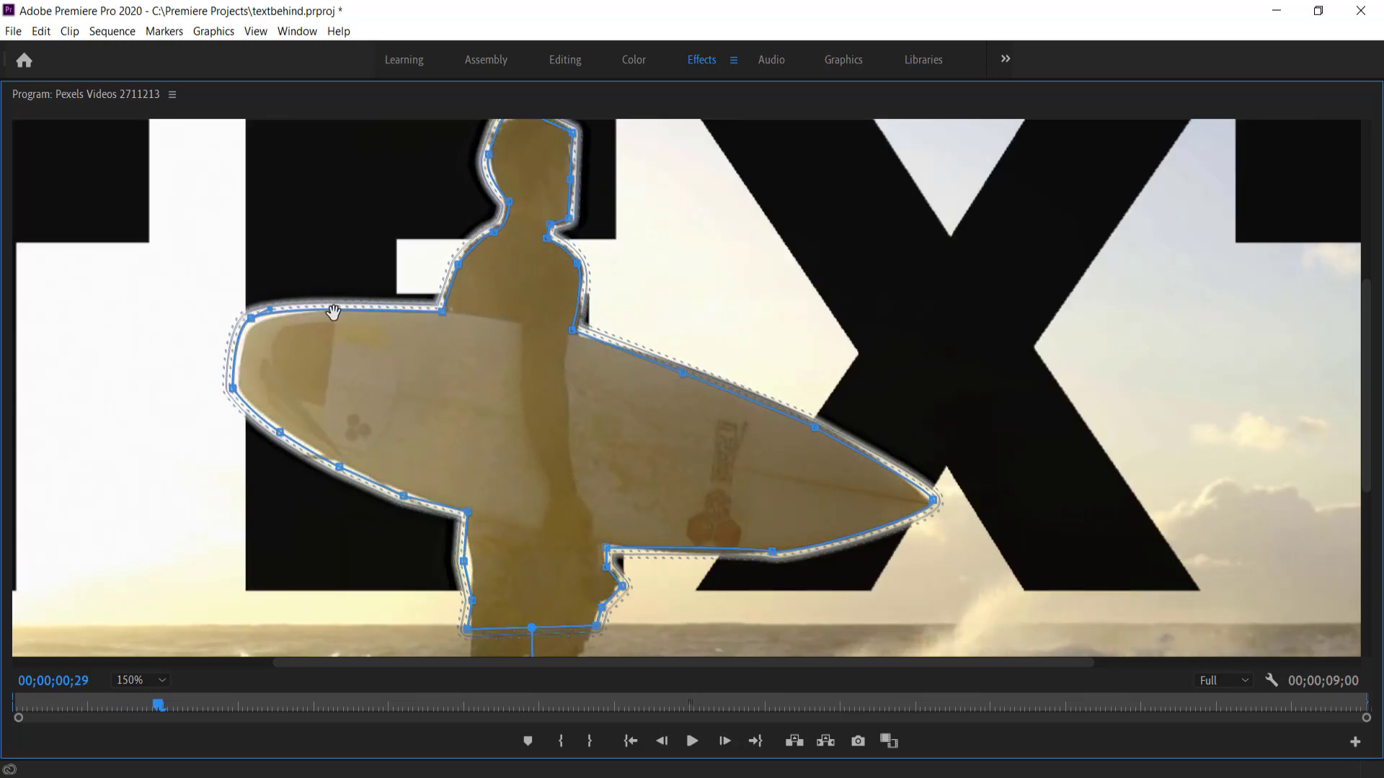
left_click_drag(250, 321, 258, 322)
left_click_drag(234, 390, 240, 389)
left_click_drag(280, 435, 287, 432)
left_click_drag(339, 468, 343, 467)
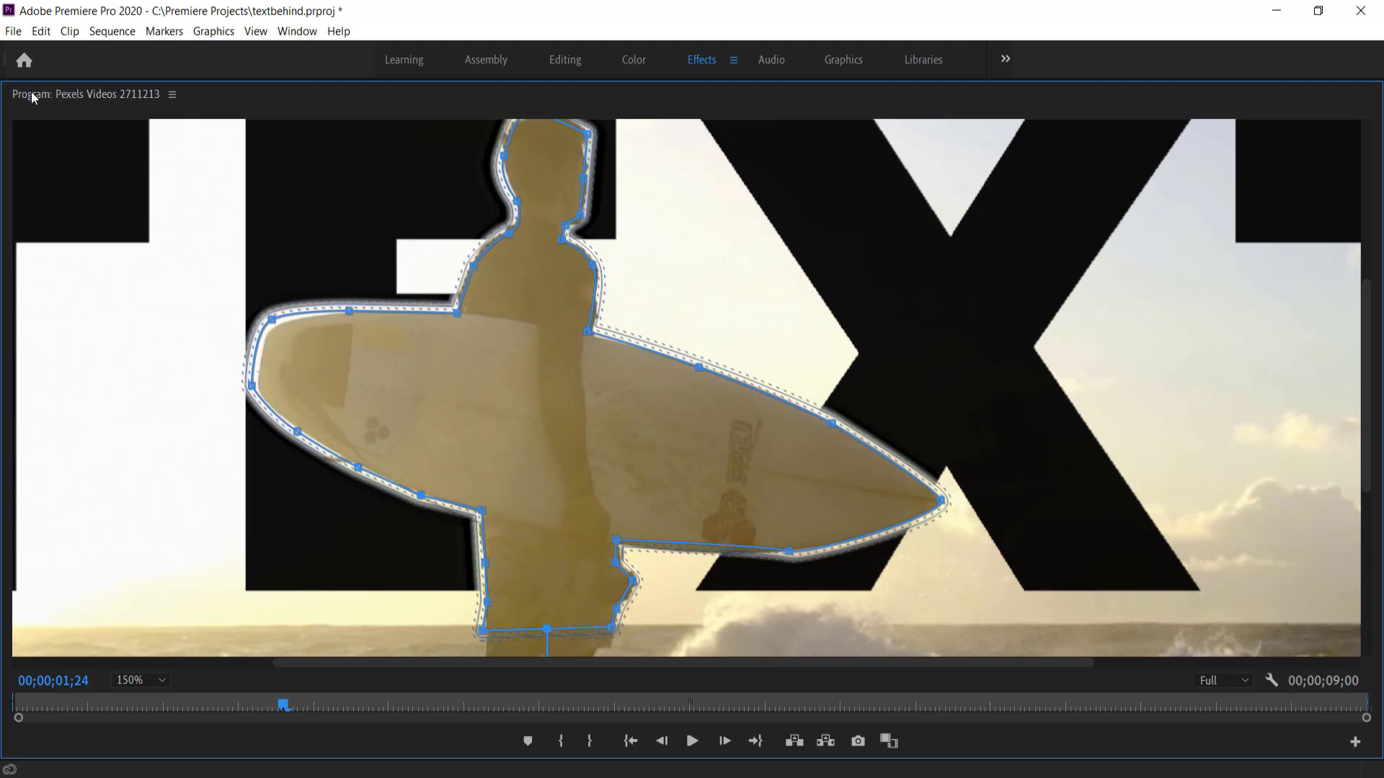
double_click(32, 98)
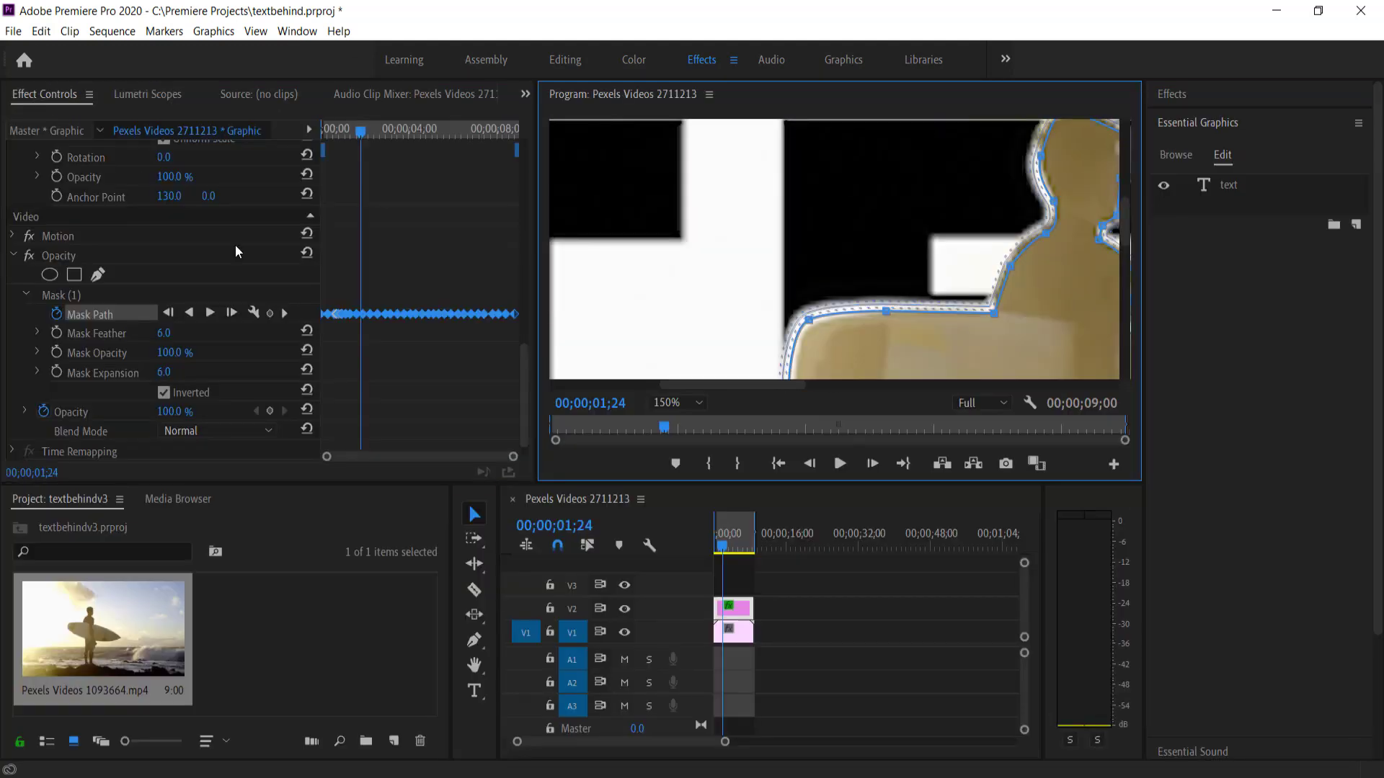
Zoom the preview out to 50% and set the surfer mask's Mask Feather to 10
left_click(676, 404)
left_click(677, 486)
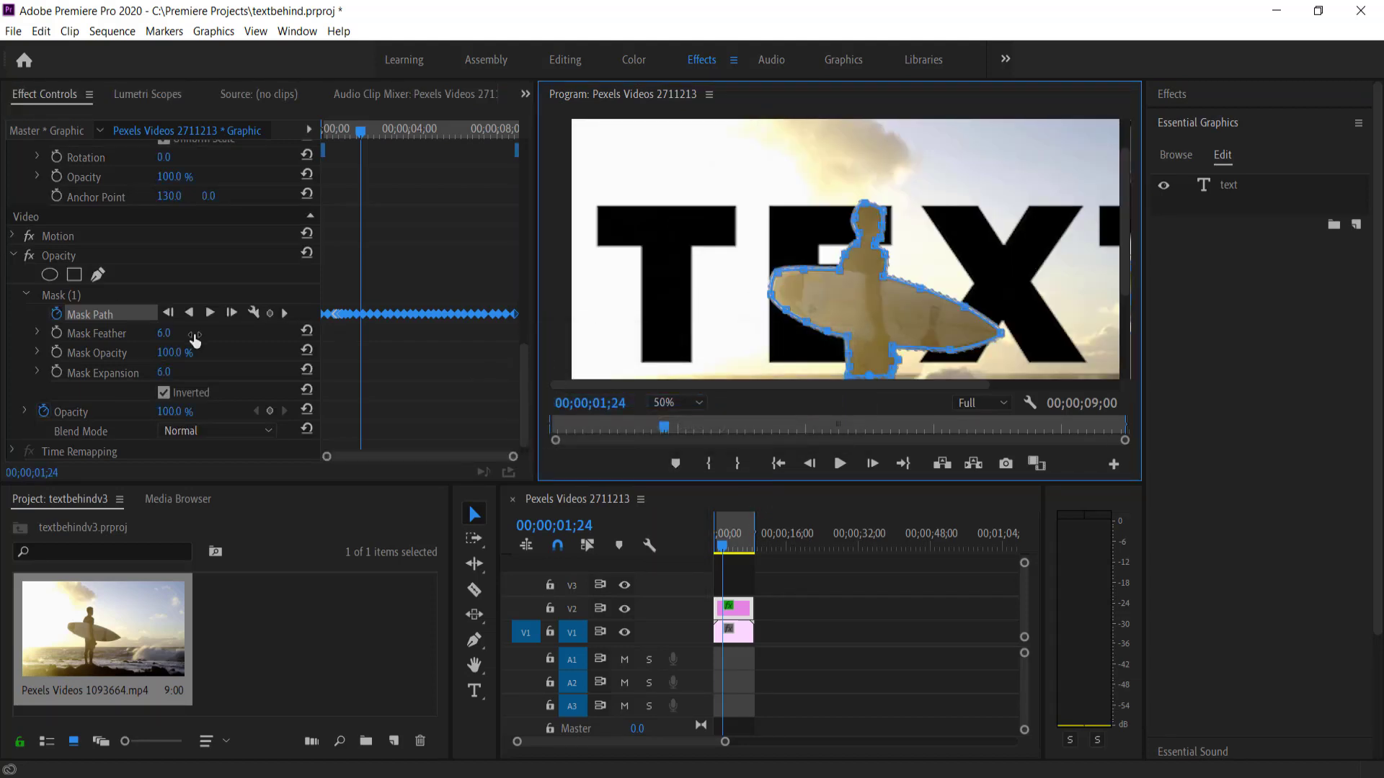
left_click(165, 344)
left_click_drag(164, 336, 164, 336)
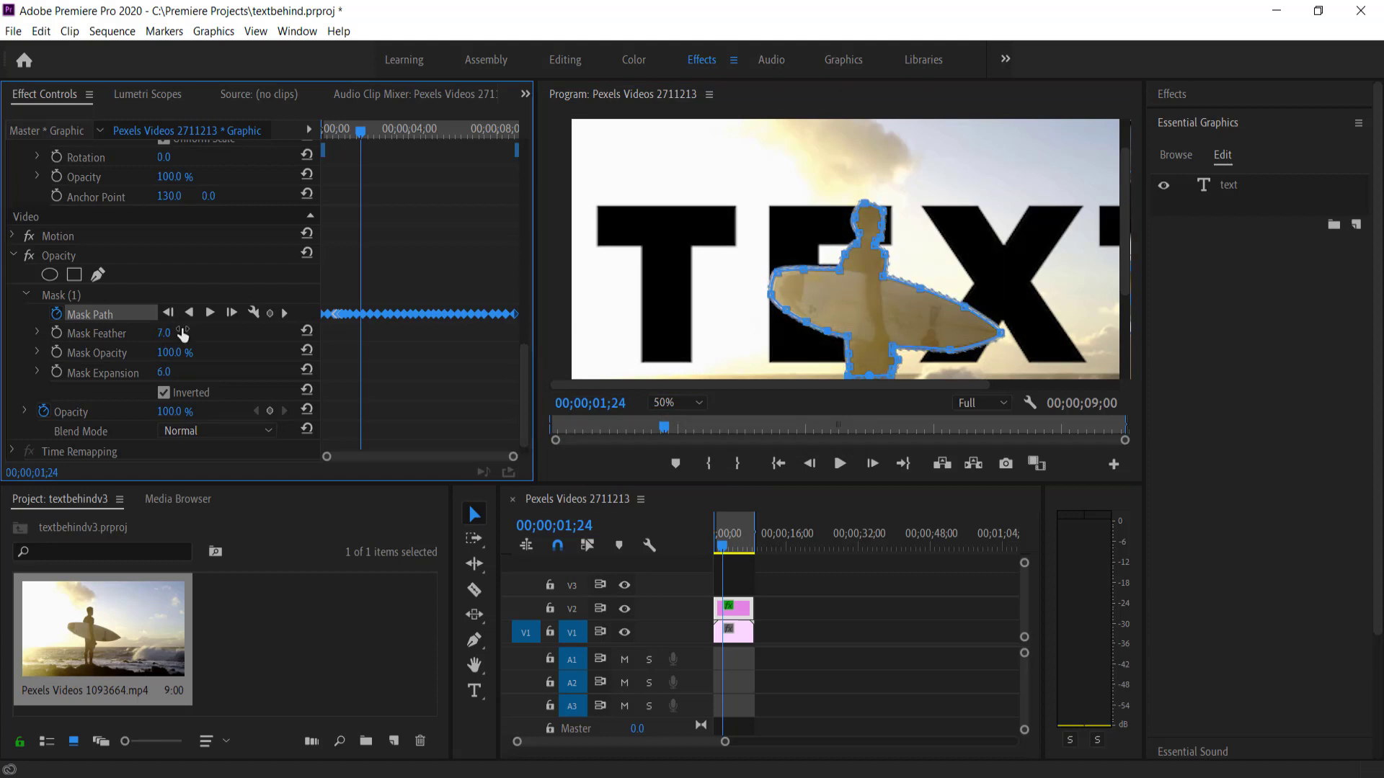
left_click(165, 336)
type("10")
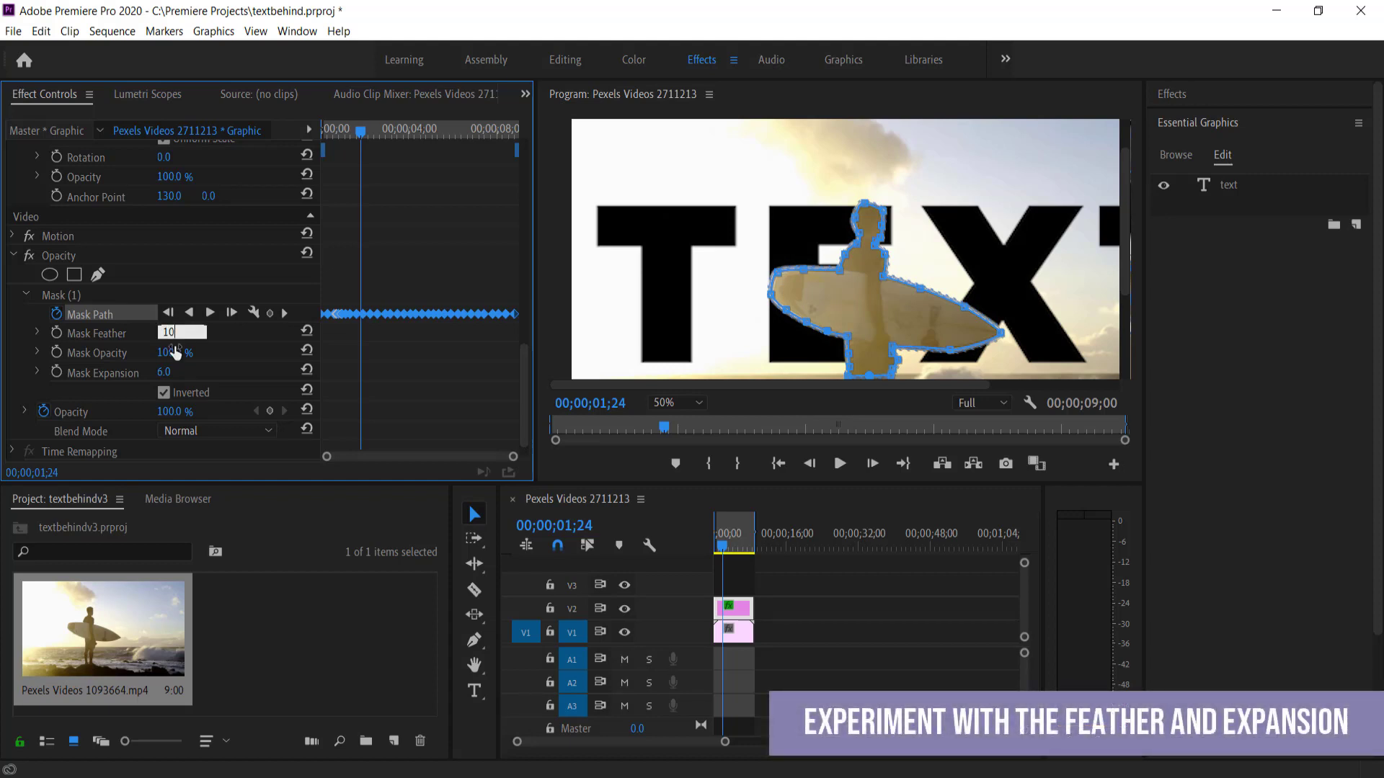
key("Return")
Set Mask Expansion to 10, then deselect the clip with the playhead at 02;06
left_click(165, 372)
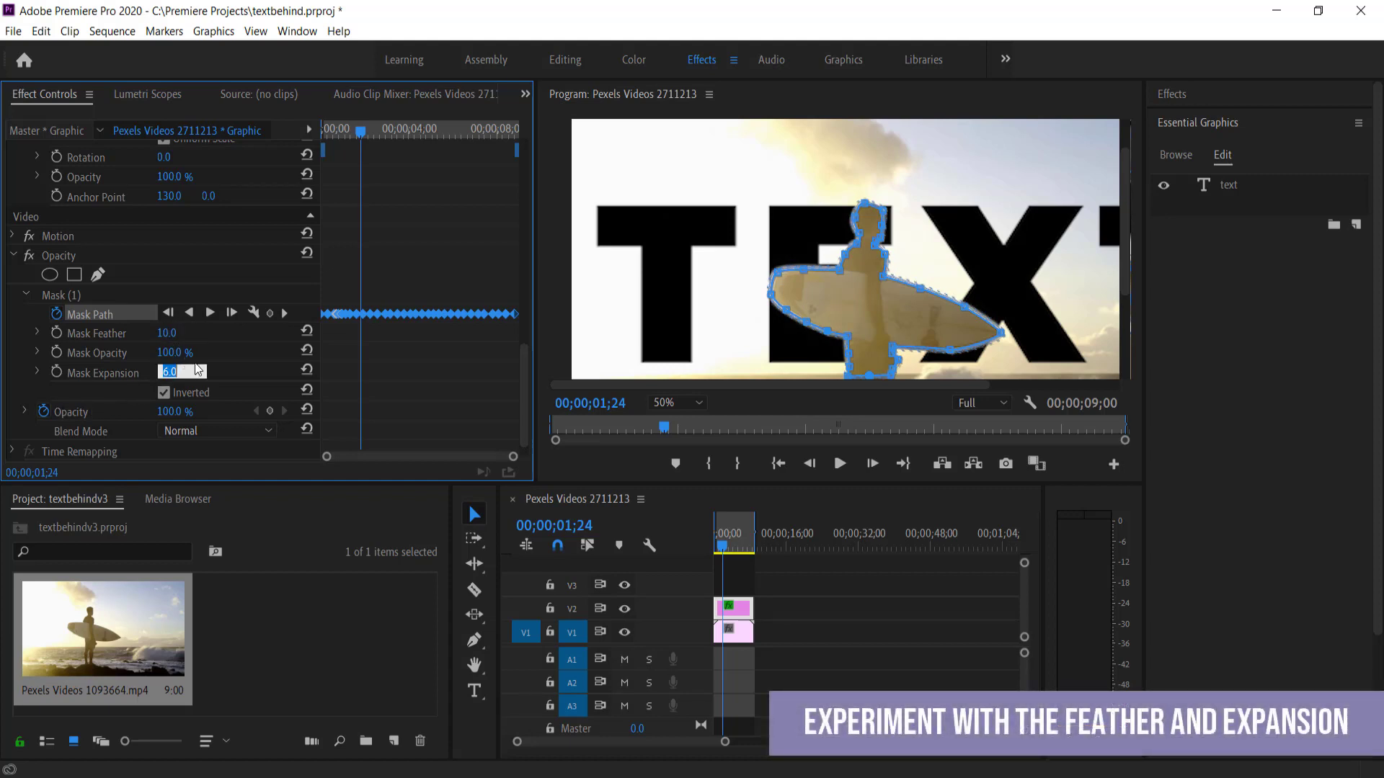
key("Return")
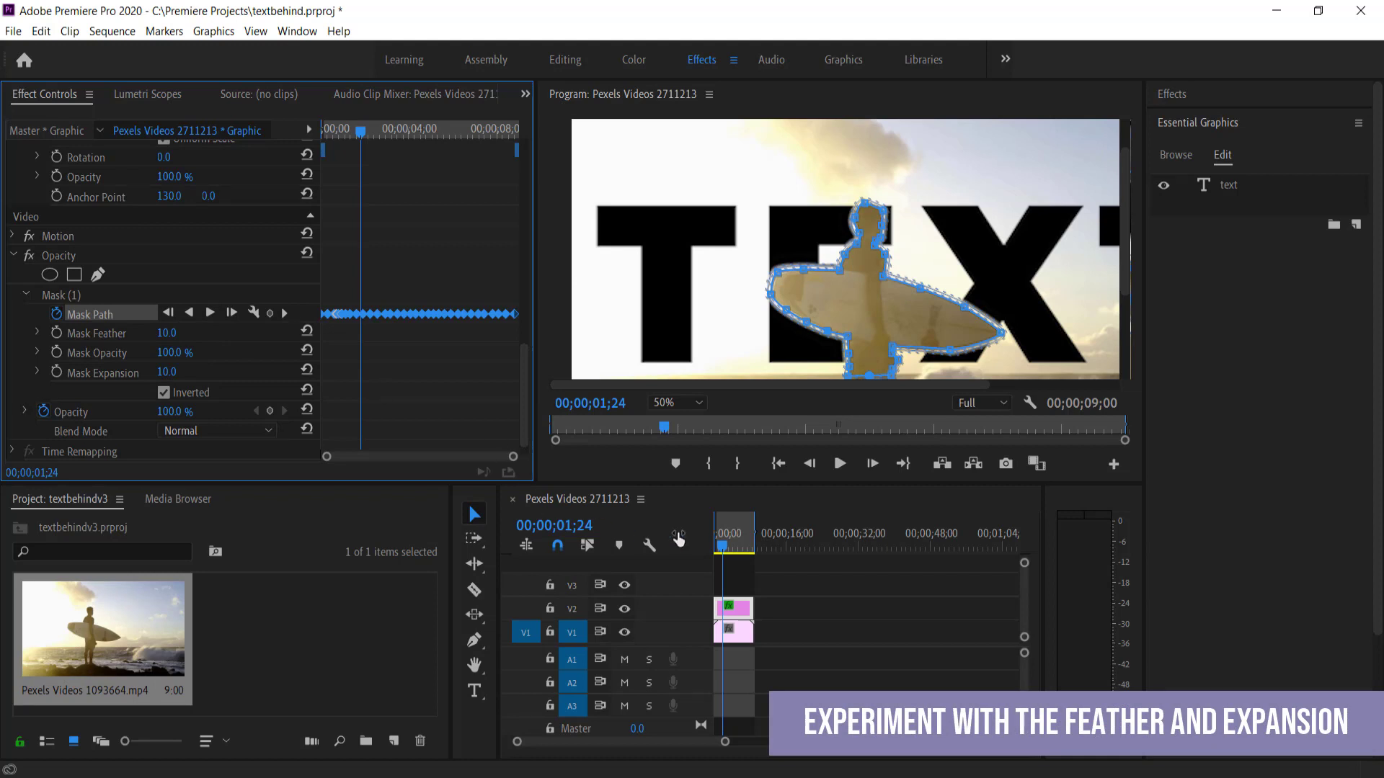
left_click(776, 585)
left_click(727, 547)
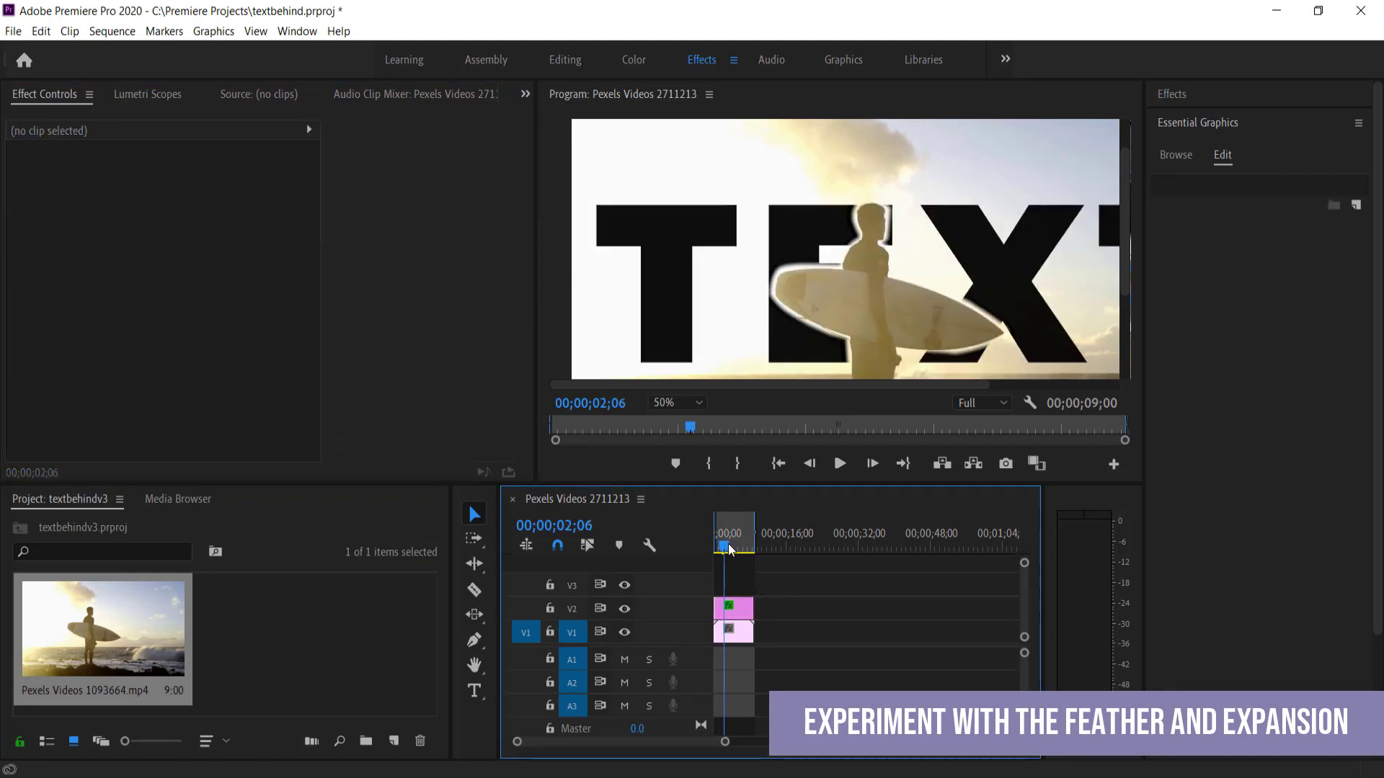
Select the title graphic clip and edit its Opacity mask's Mask Expansion in Effect Controls
left_click_drag(727, 545, 729, 554)
left_click(742, 607)
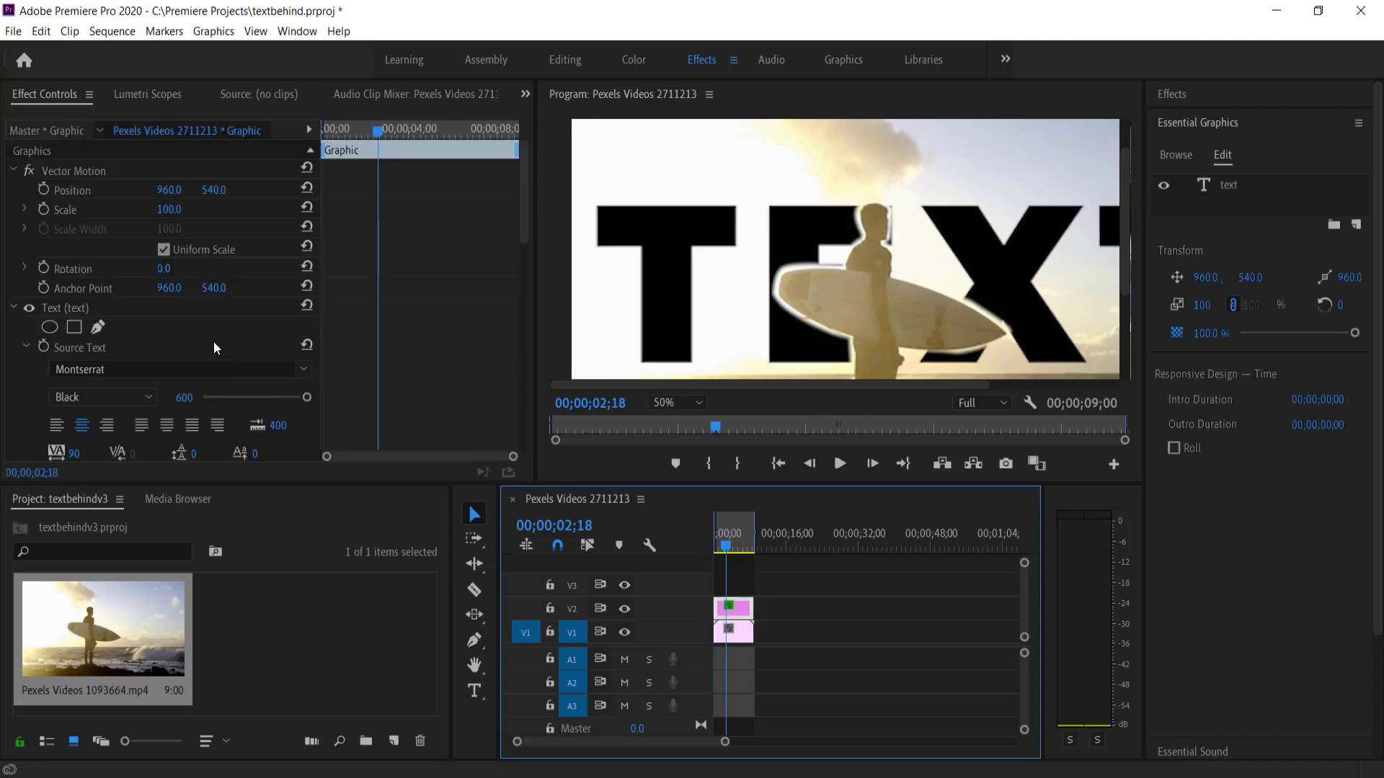
scroll(209, 340, "down", 10)
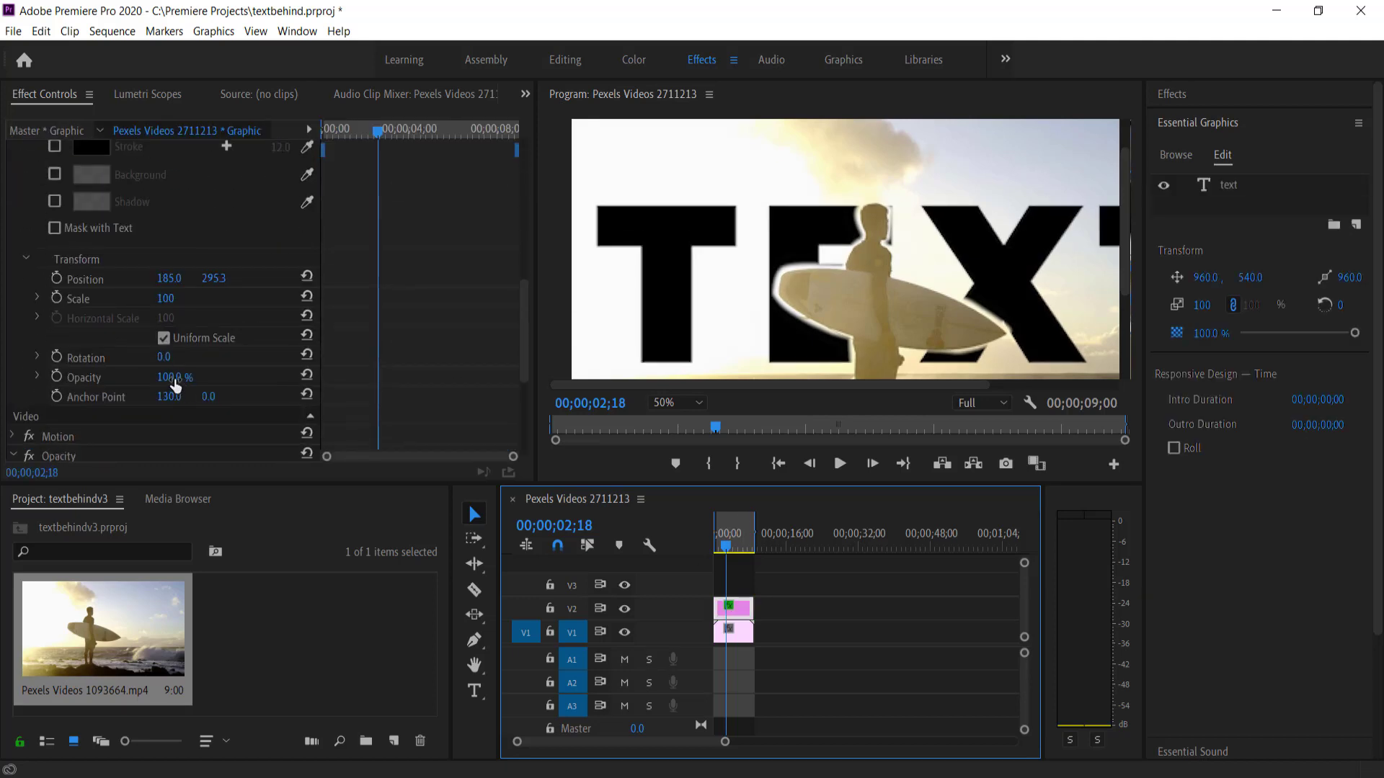
scroll(228, 343, "up", 7)
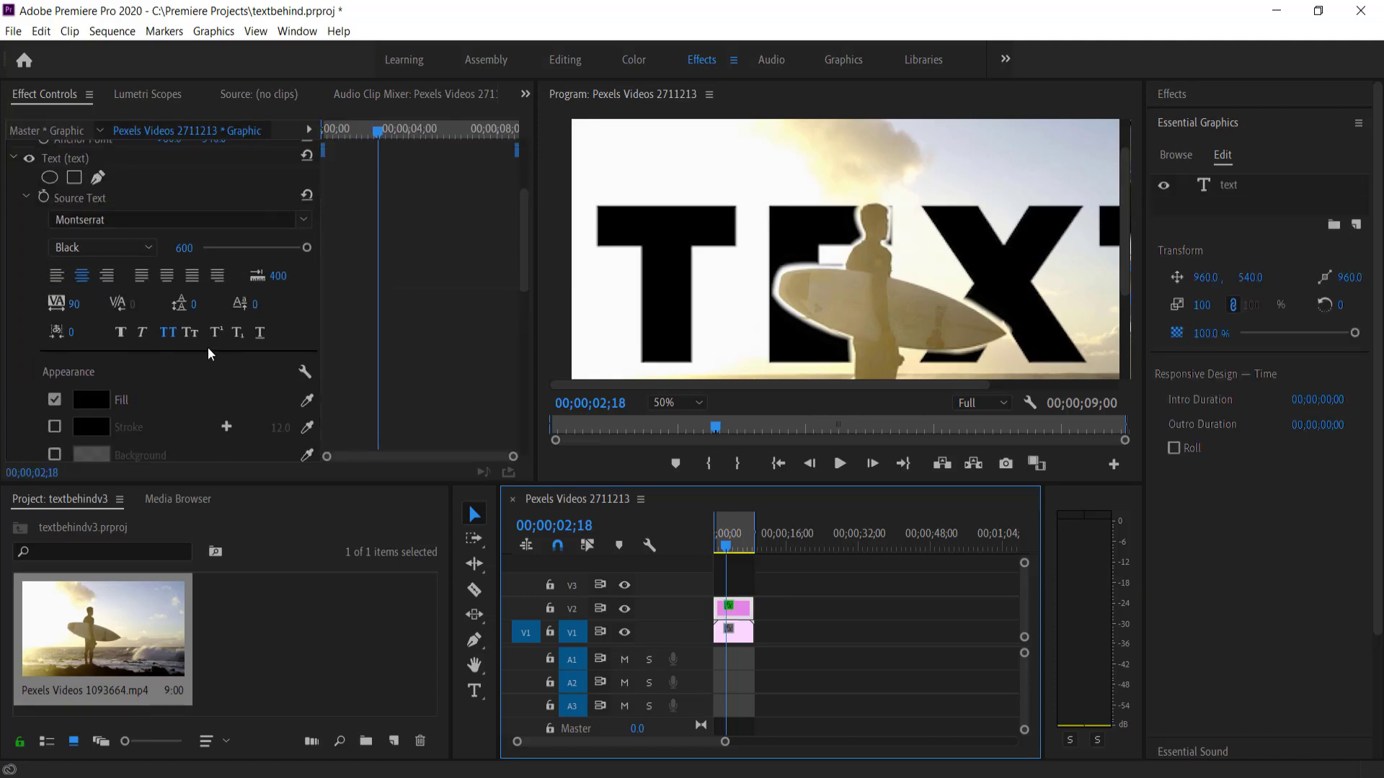
scroll(207, 348, "down", 3)
scroll(179, 346, "down", 8)
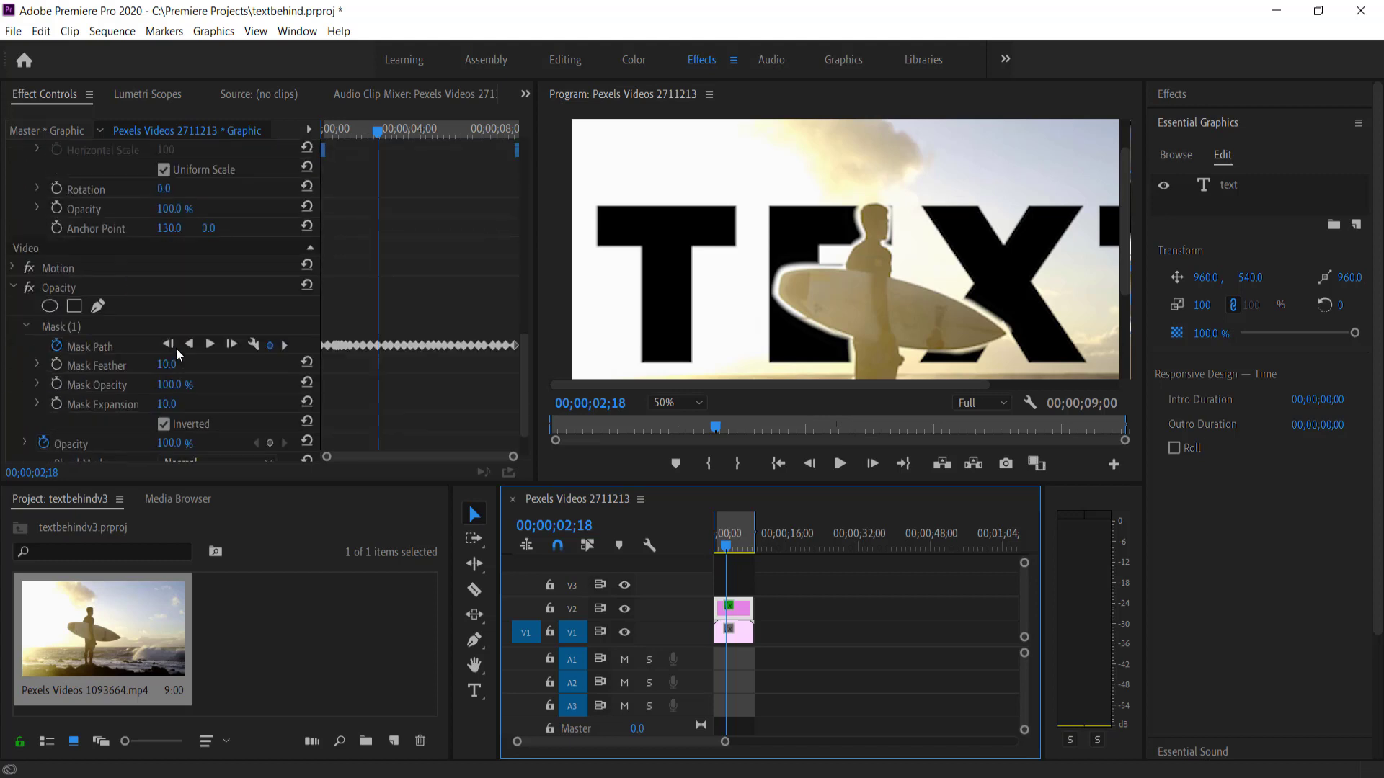
left_click(173, 403)
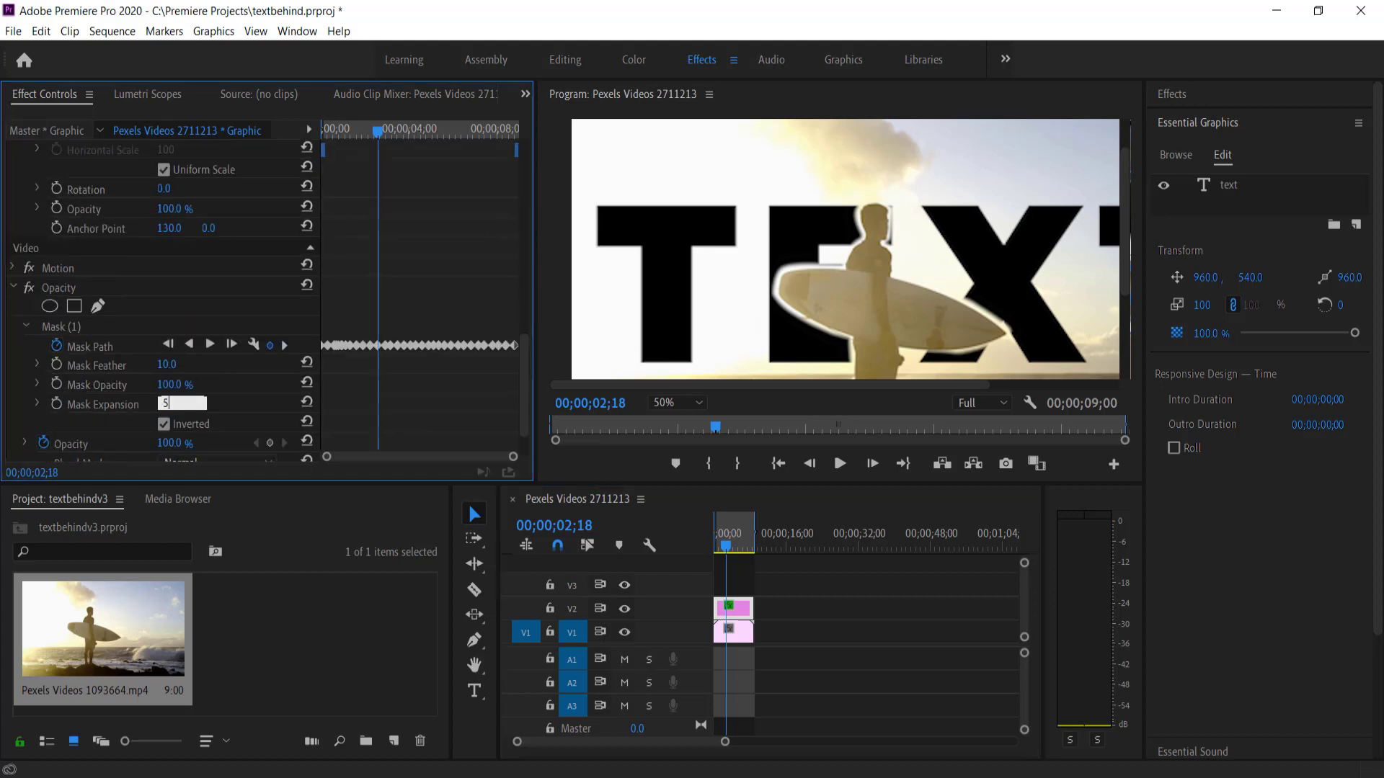
key("Return")
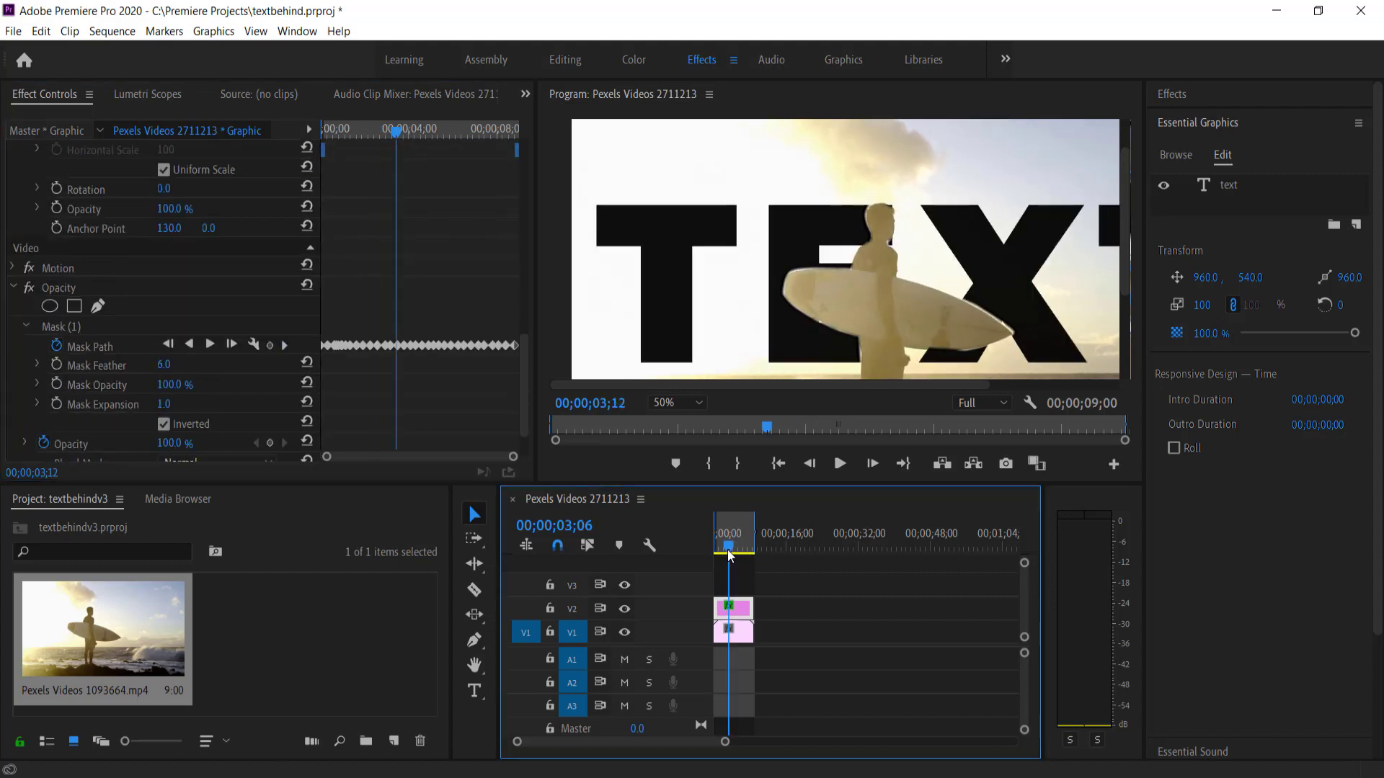
Set the surfer mask's Mask Expansion to 4.0 and return near the clip's start
left_click_drag(729, 551, 733, 552)
left_click(164, 405)
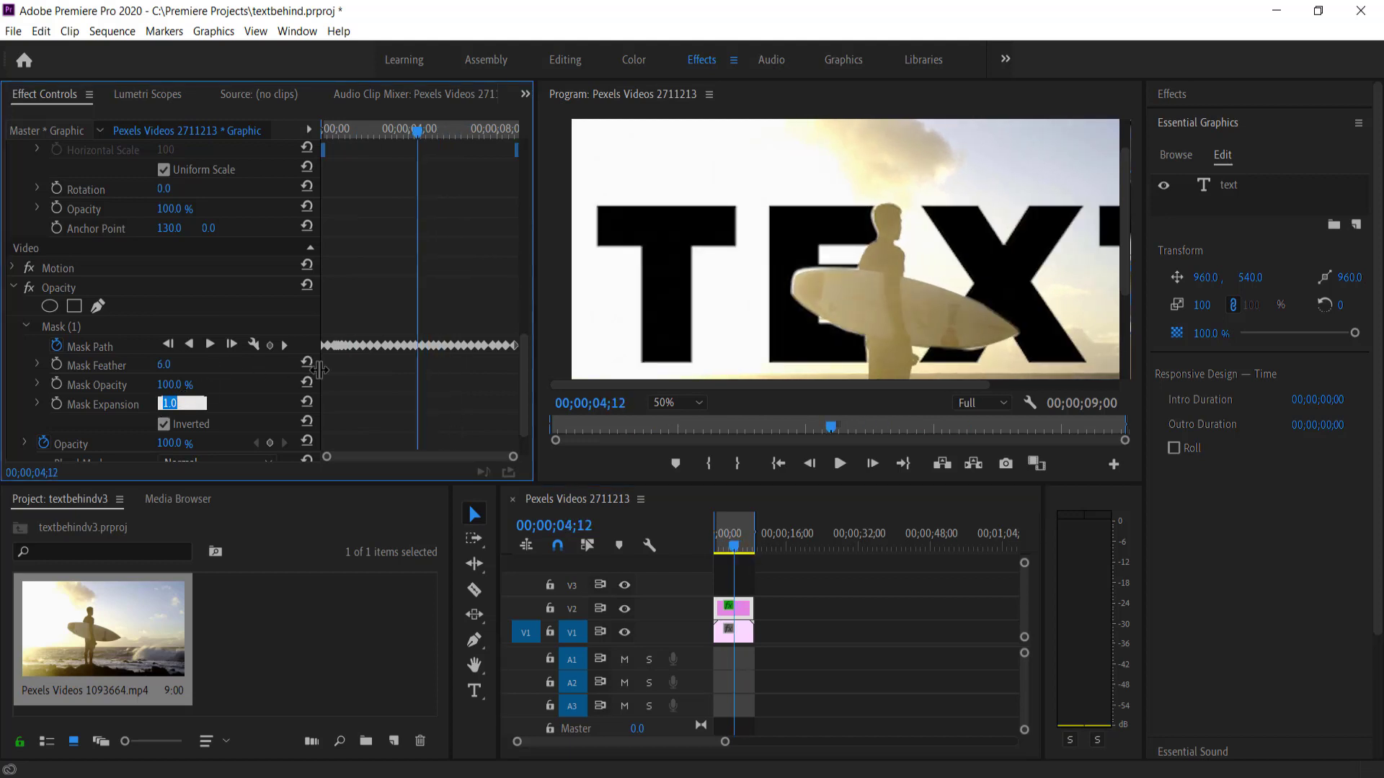
type("4")
key("Return")
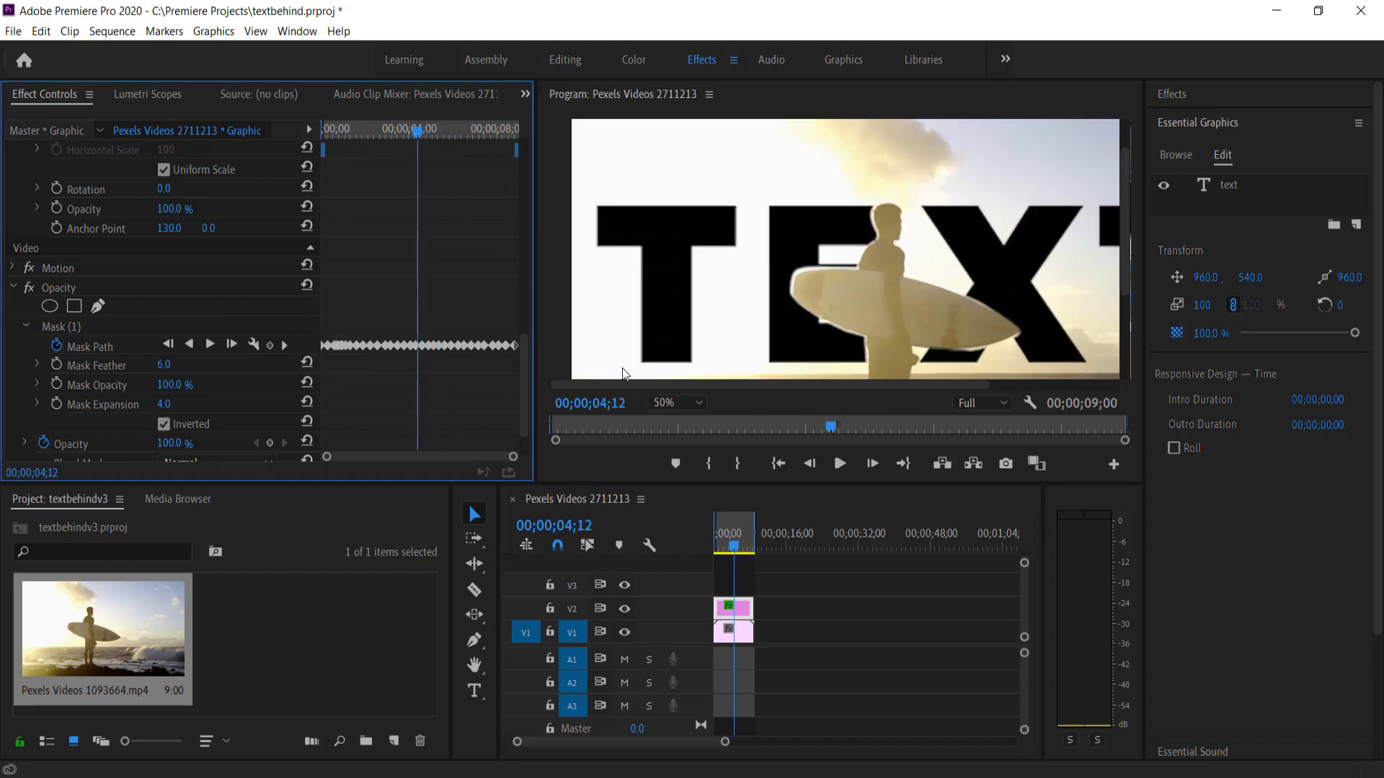
left_click(716, 549)
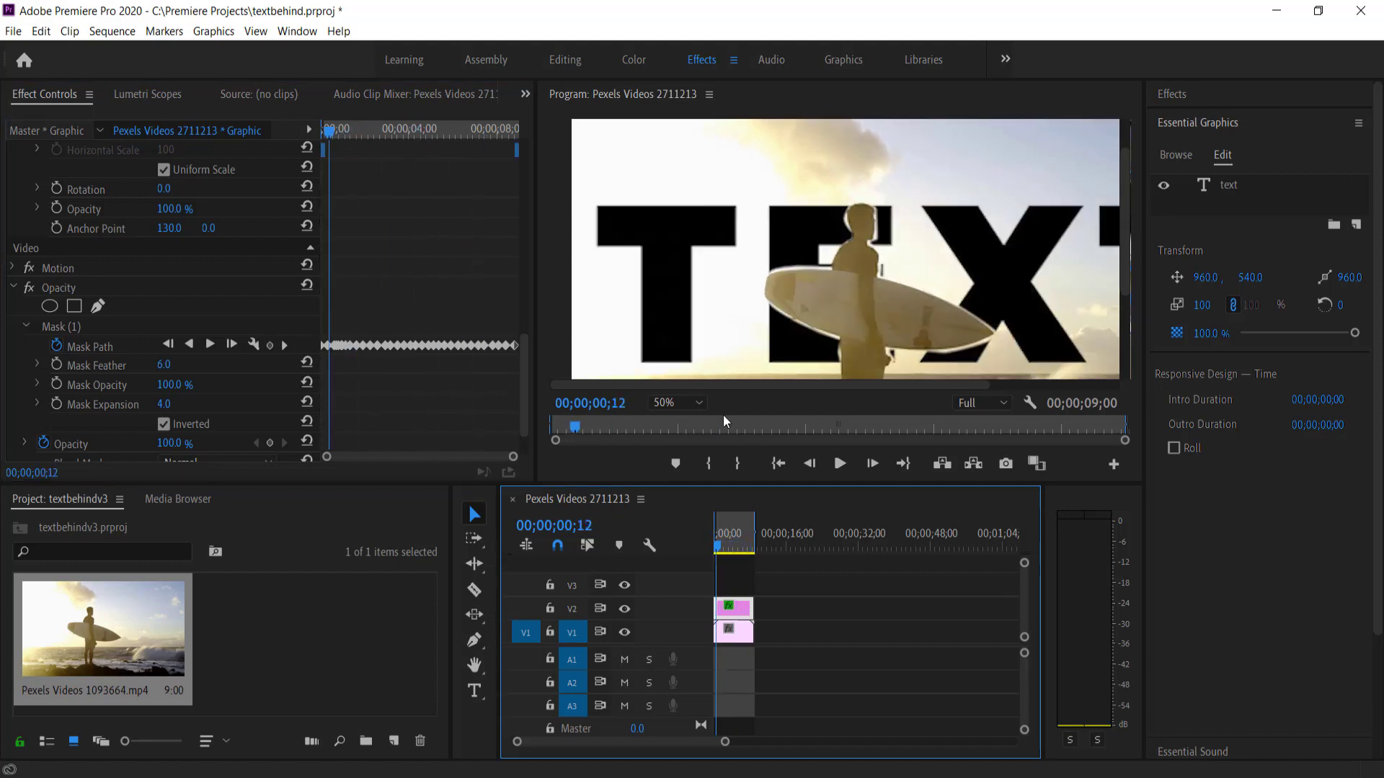
left_click(677, 404)
Fit the whole frame in the Program monitor and select the Text layer in Effect Controls
left_click(677, 418)
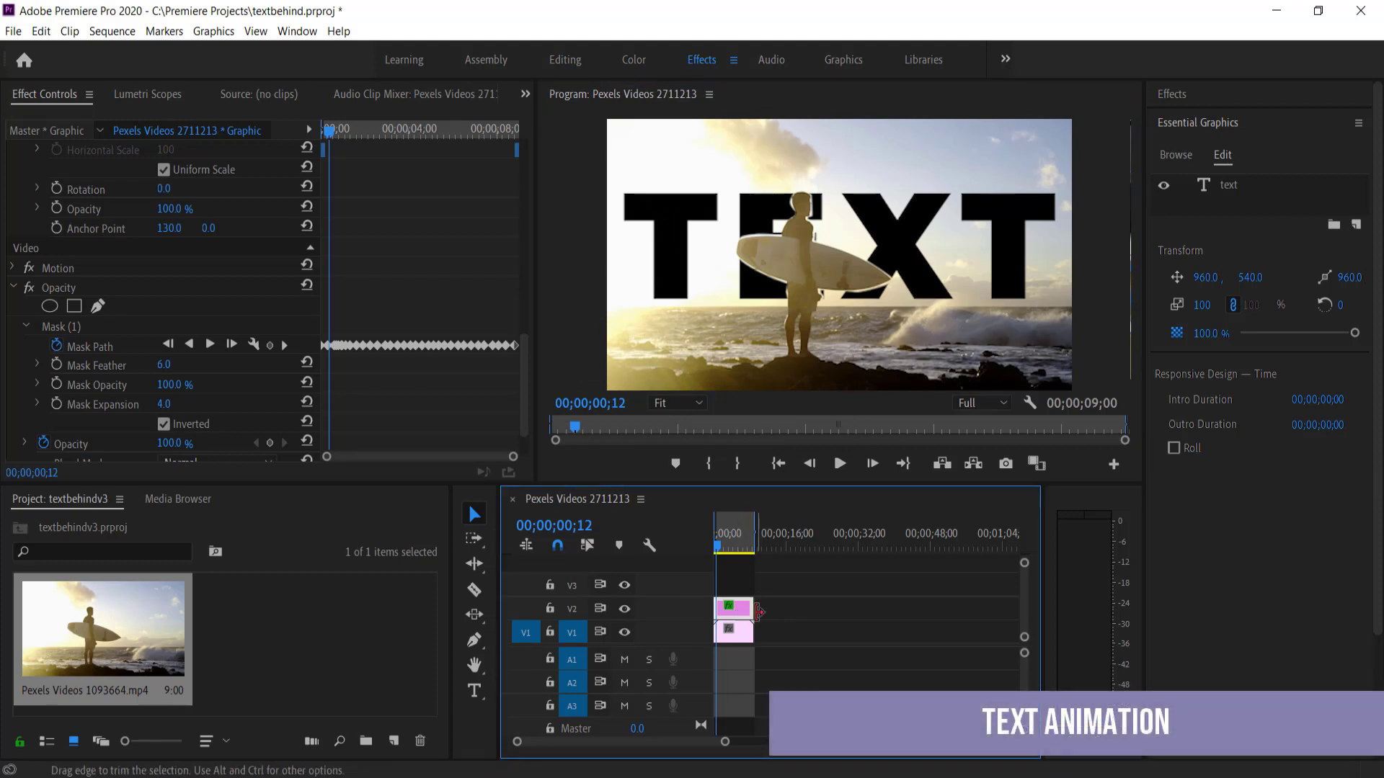
scroll(387, 296, "up", 5)
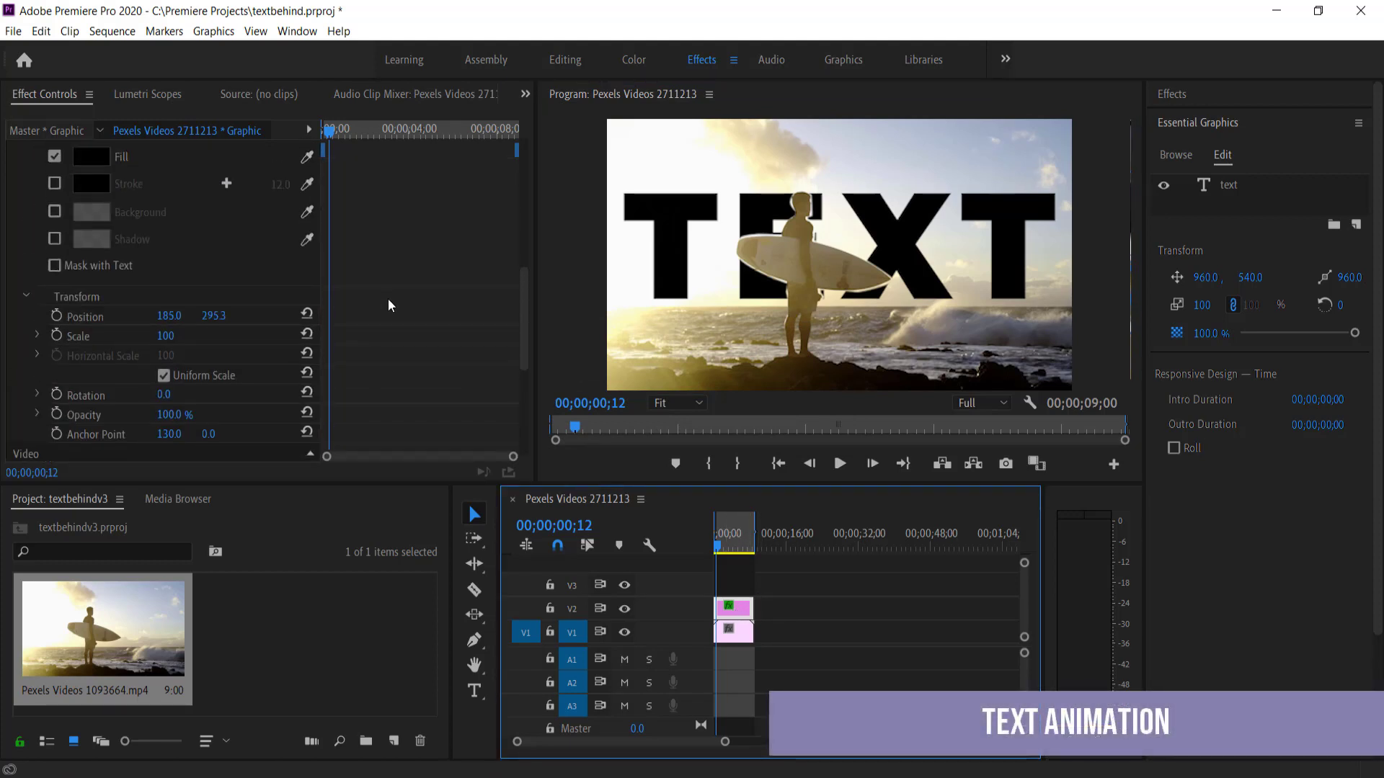
scroll(390, 306, "up", 1)
scroll(188, 349, "up", 7)
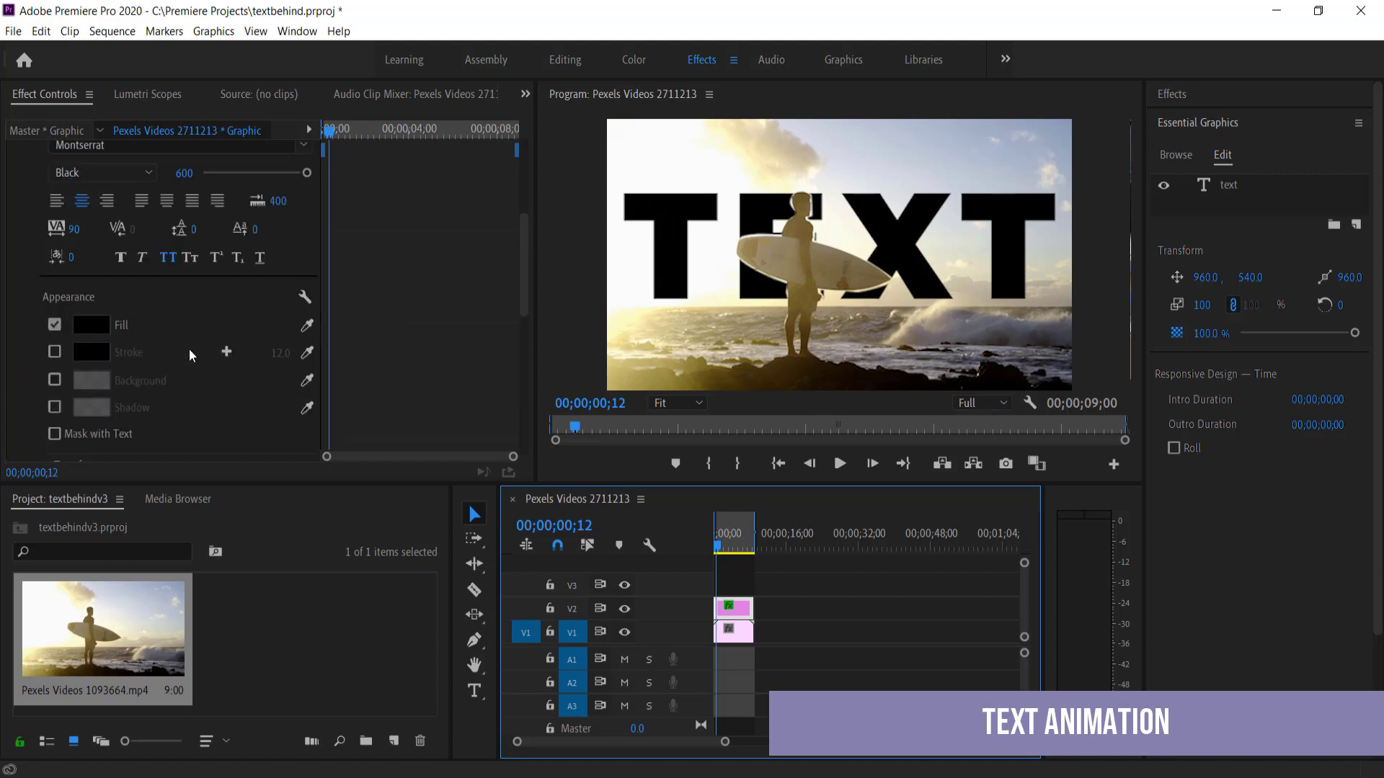
left_click(102, 239)
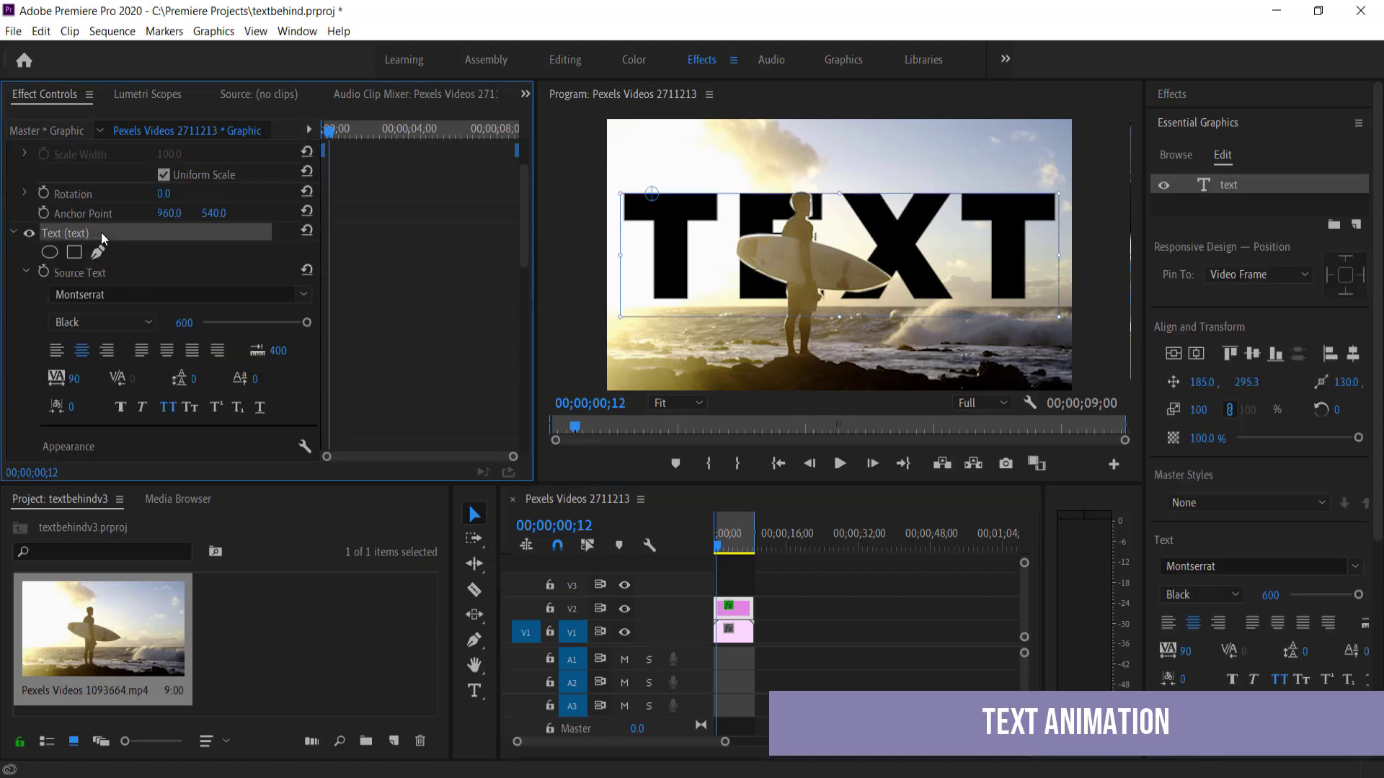
scroll(353, 332, "down", 7)
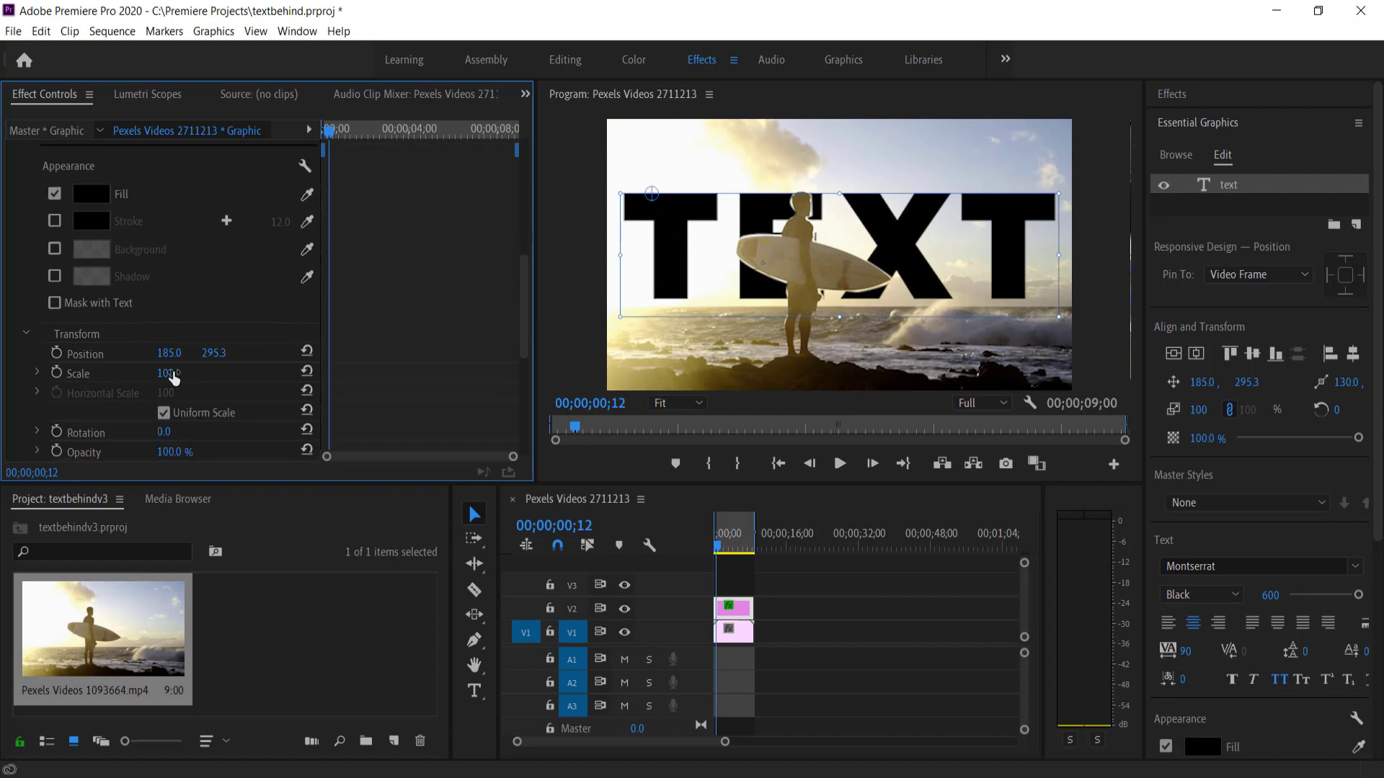
Move the TEXT title's anchor onto the surfer at 907, 522.4 and settle its scale at 97
mouse_move(161, 382)
left_mouse_down()
mouse_move(270, 382)
mouse_move(93, 372)
mouse_move(192, 372)
mouse_move(152, 372)
left_mouse_up()
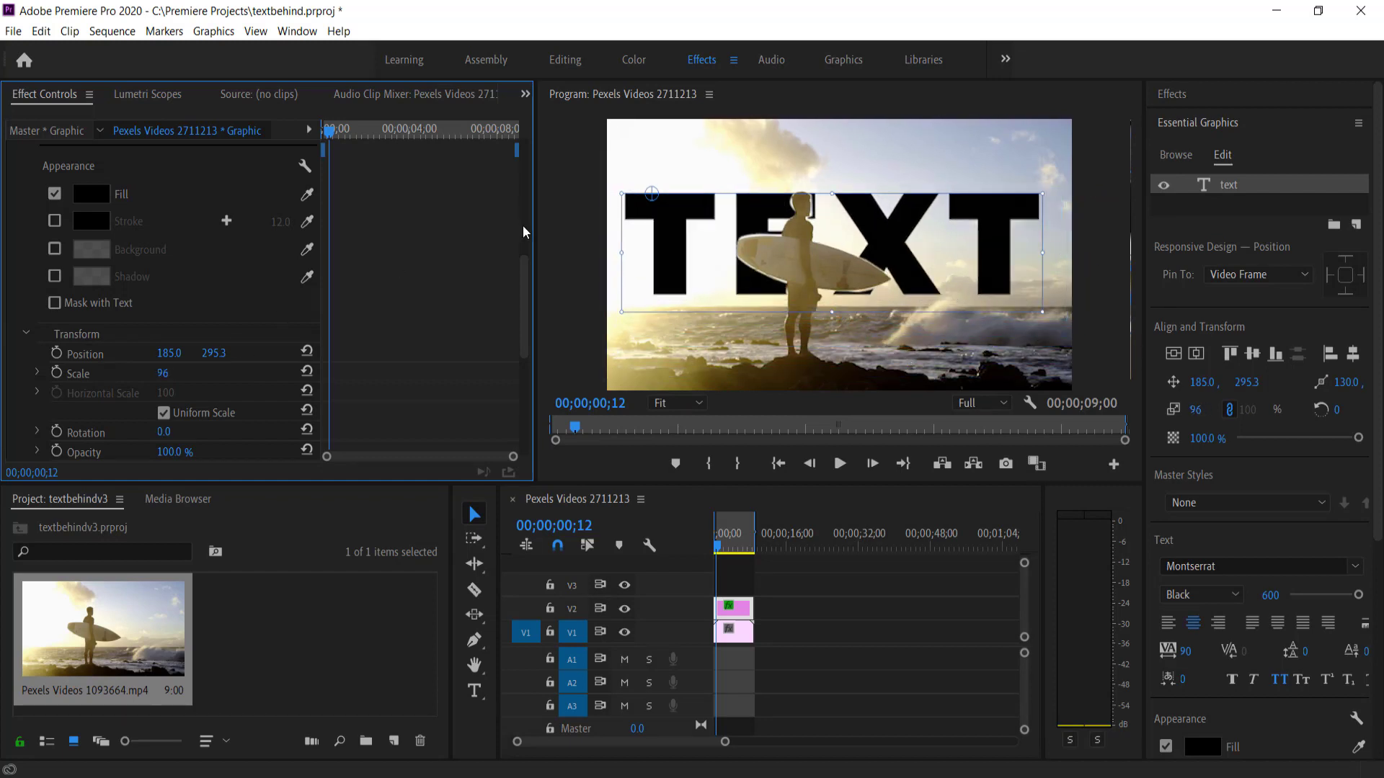
left_click_drag(652, 196, 829, 256)
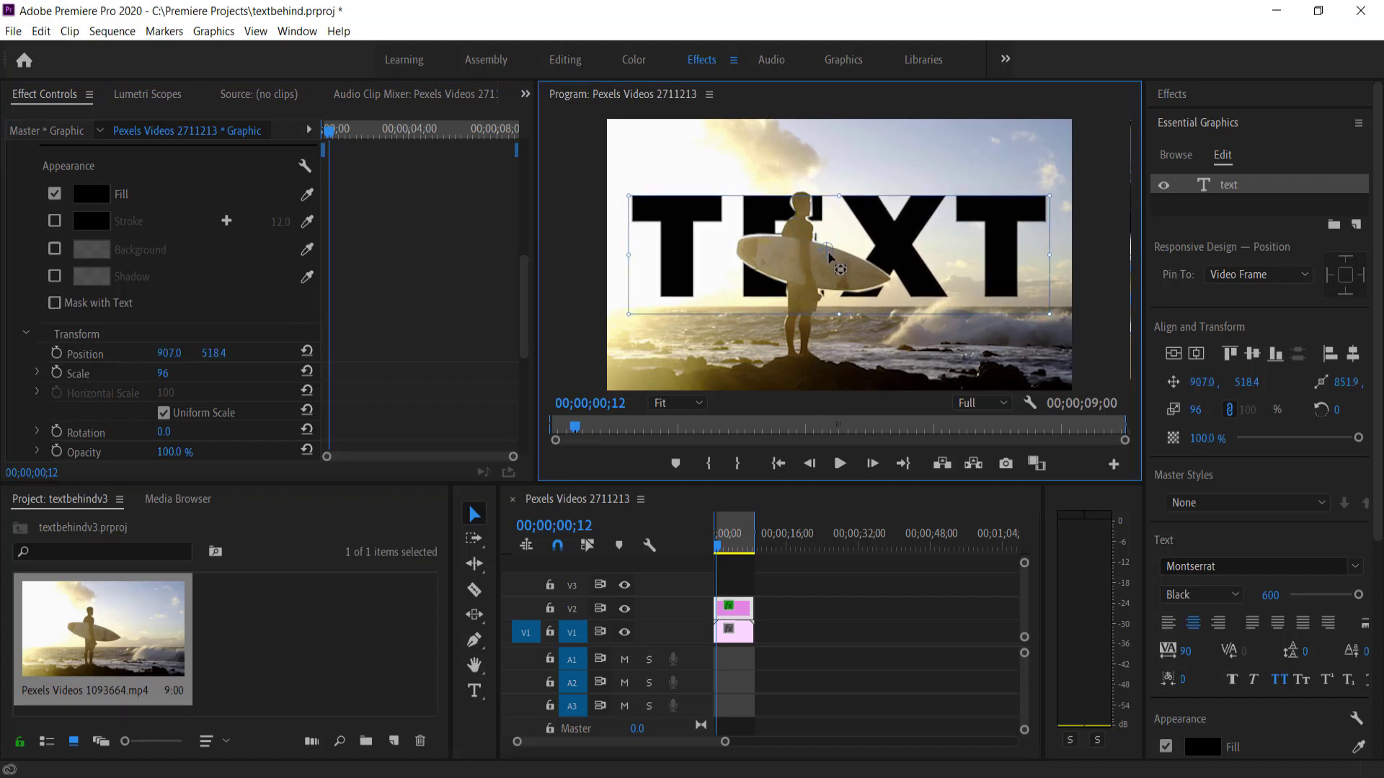
left_click_drag(155, 373, 198, 371)
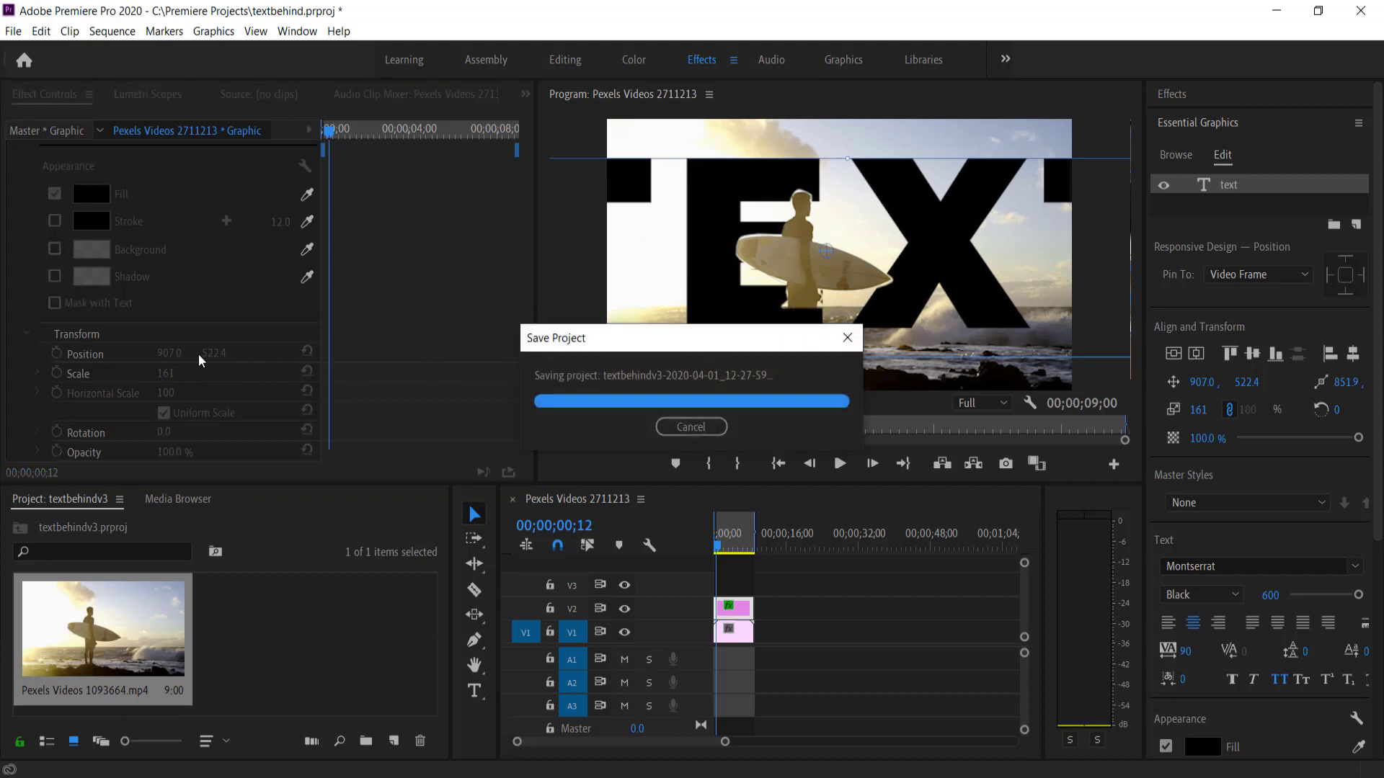
left_click_drag(165, 373, 119, 373)
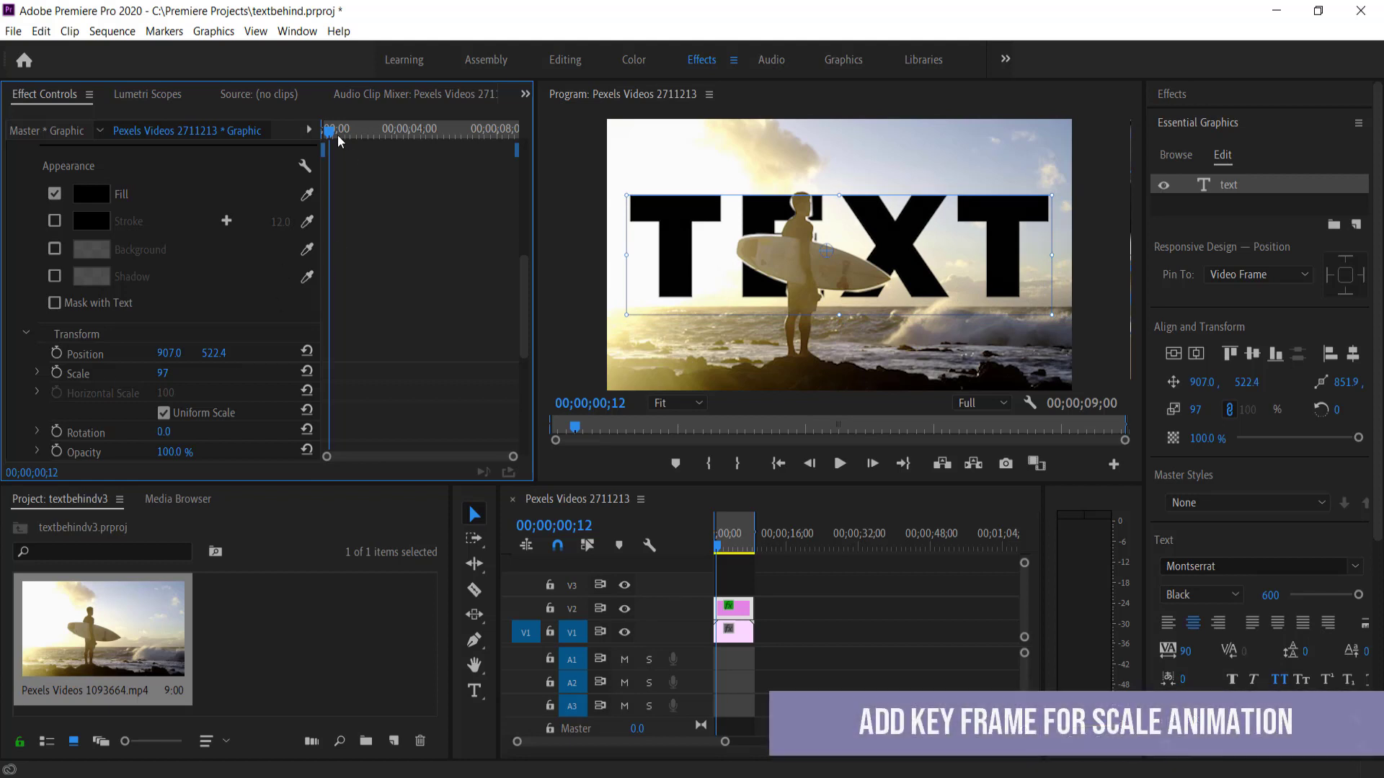
mouse_move(339, 132)
left_mouse_down()
mouse_move(408, 133)
mouse_move(333, 145)
left_mouse_up()
left_click(57, 373)
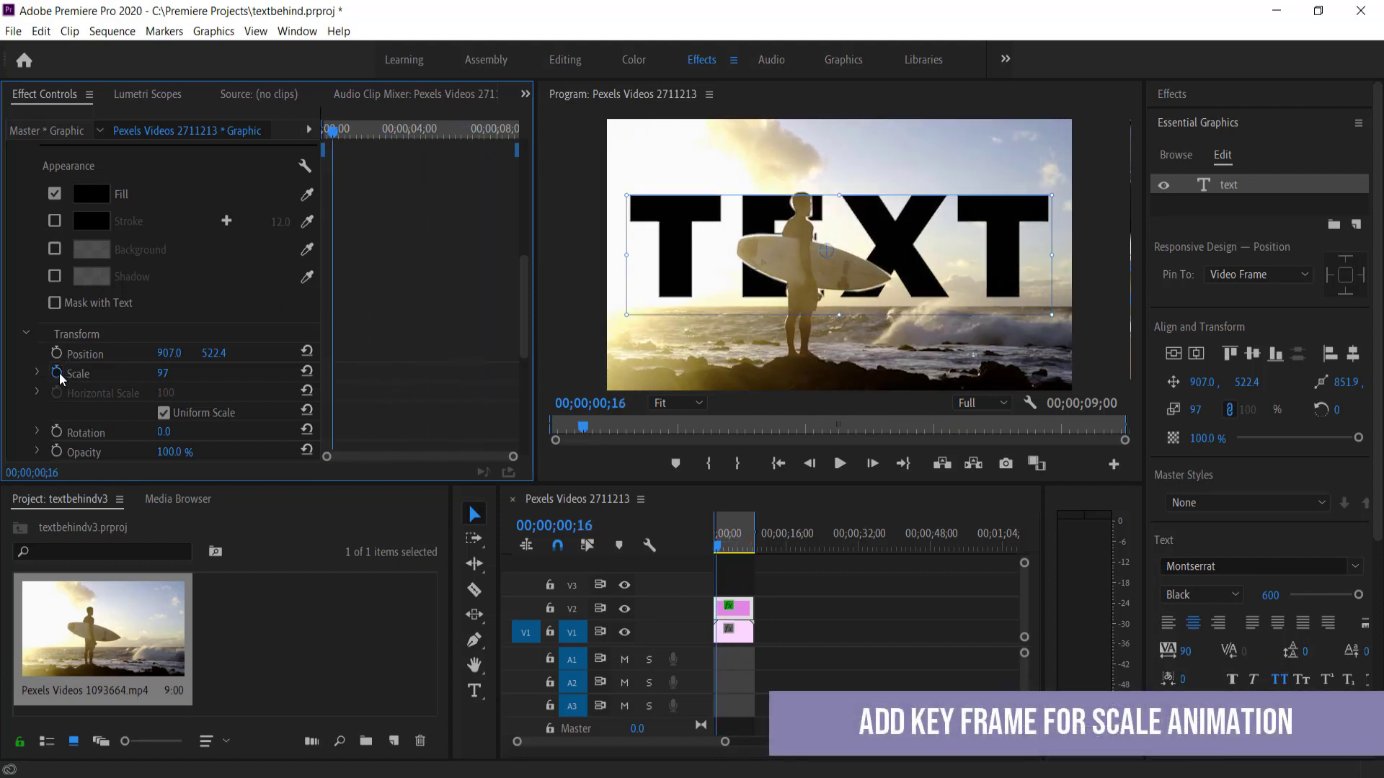
left_click_drag(330, 374, 426, 376)
left_click_drag(336, 133, 305, 132)
left_click(164, 374)
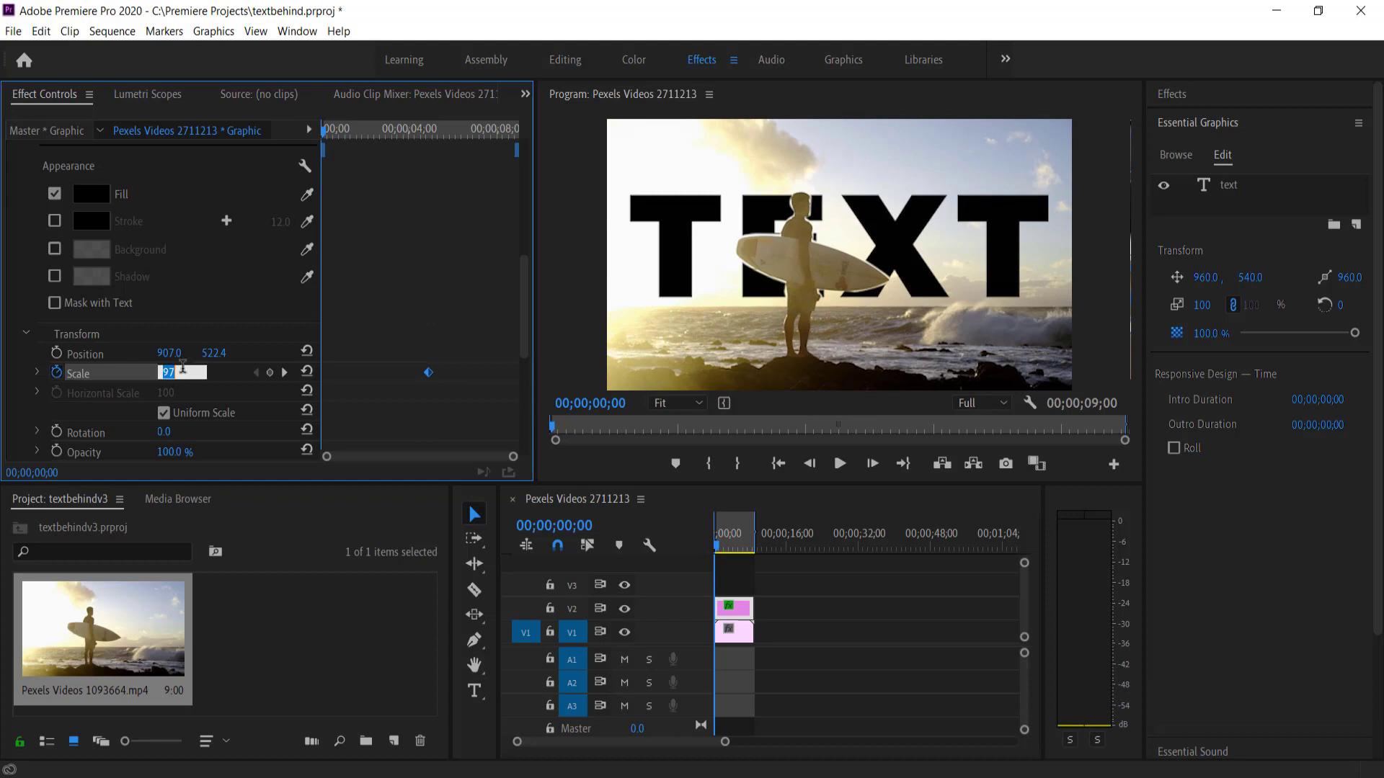
type("20")
key("Return")
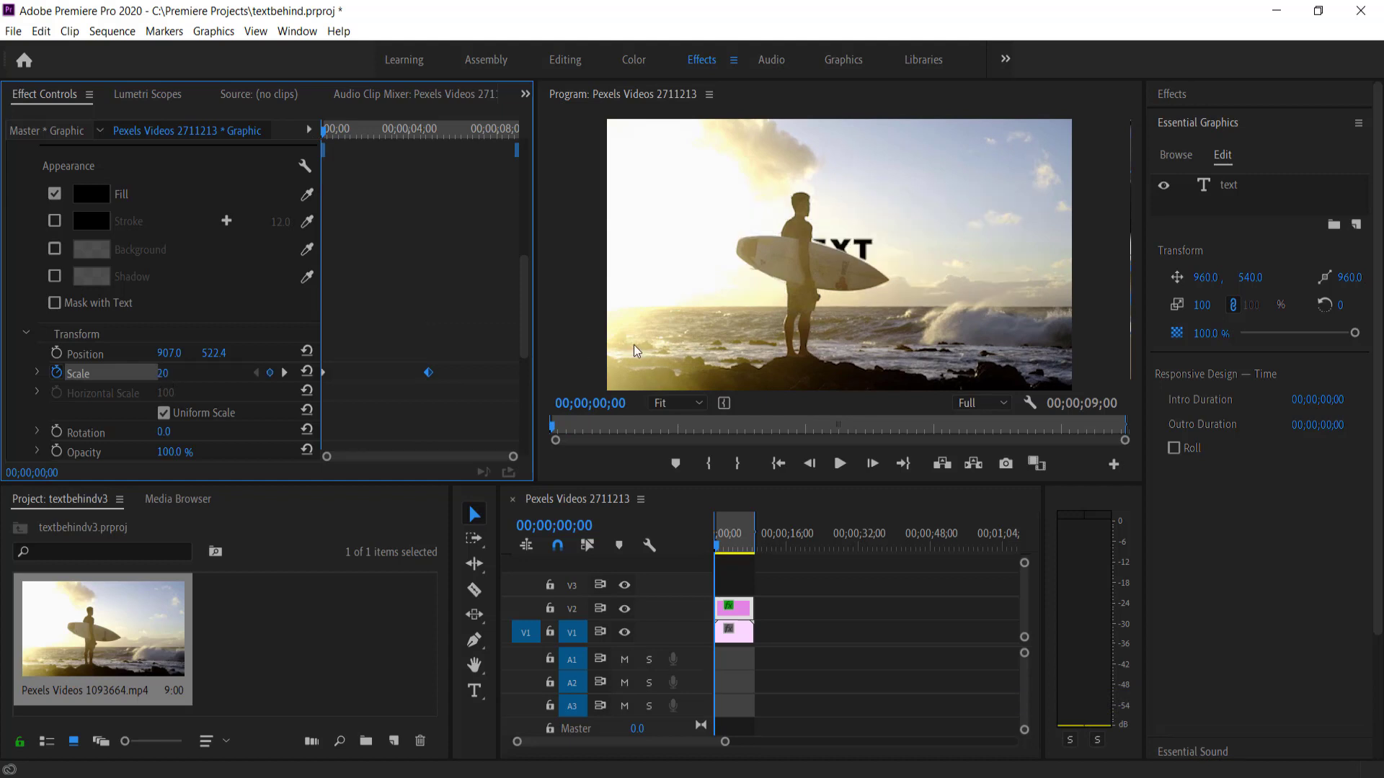
left_click(718, 551)
key("space")
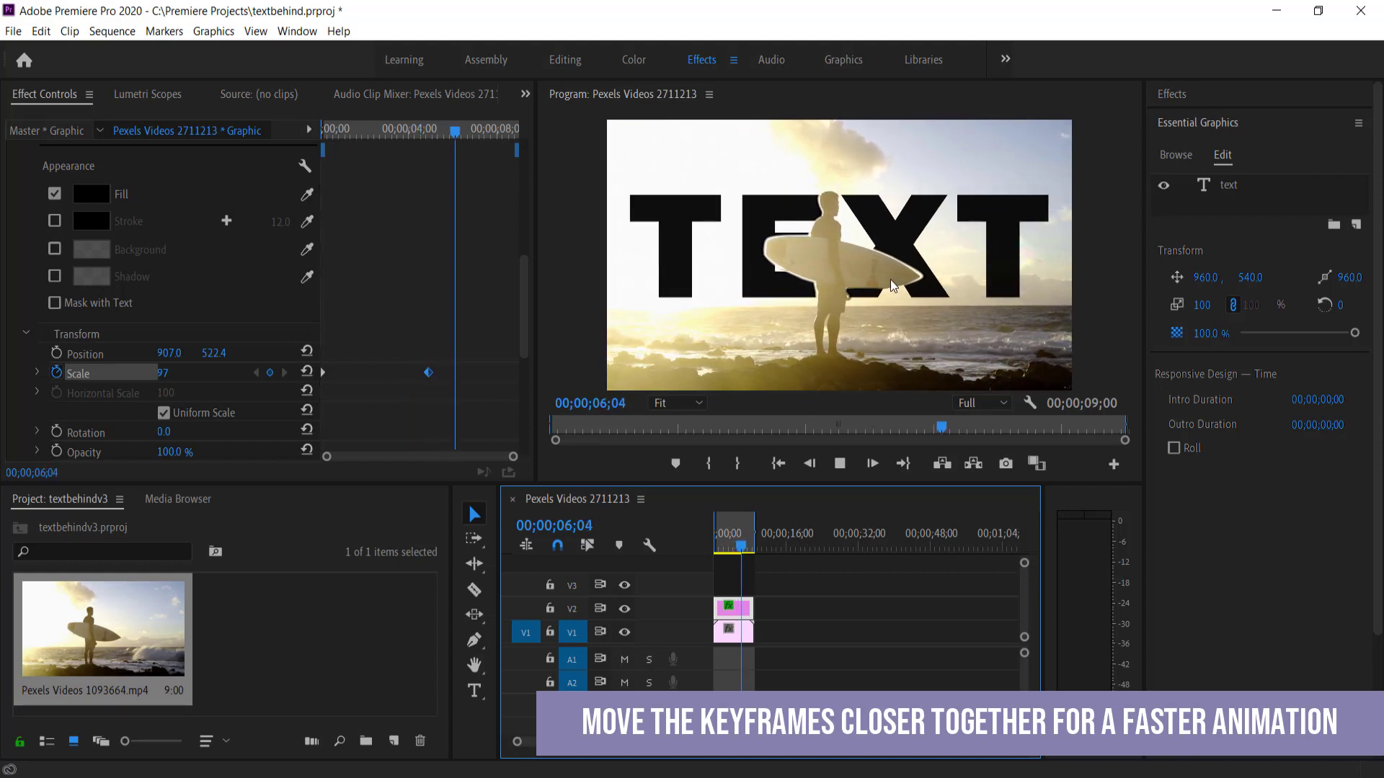
key("space")
left_click_drag(733, 532, 696, 550)
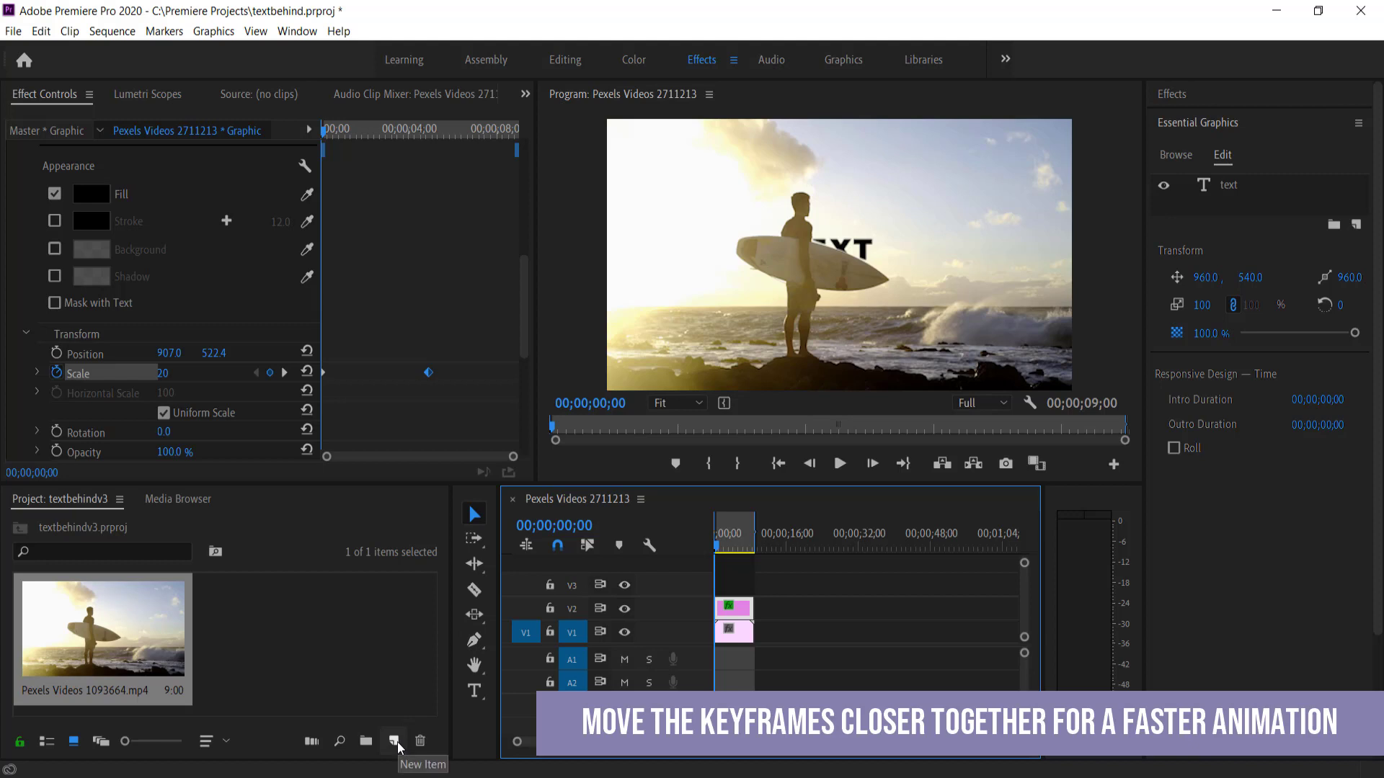
Create a new Adjustment Layer and place it on track V3 above the clips
left_click(396, 742)
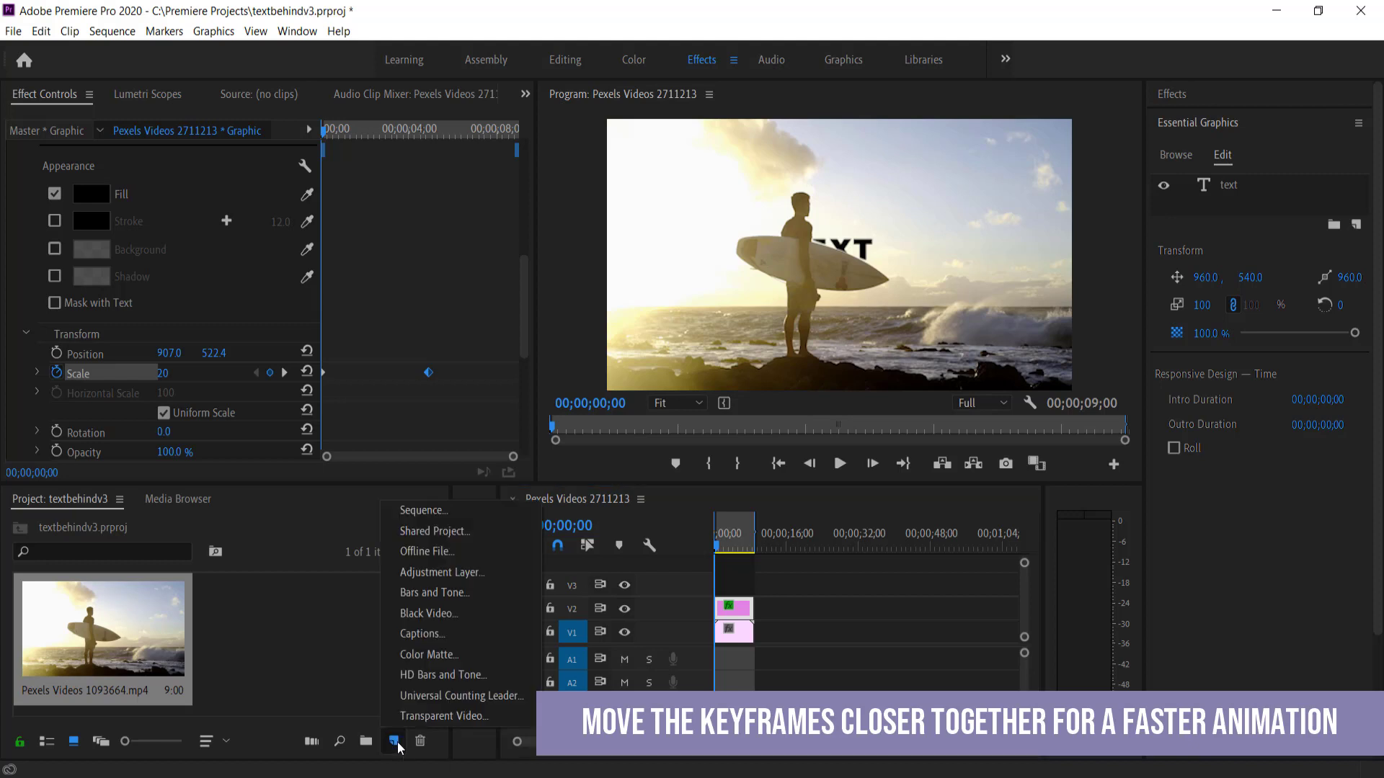
left_click(446, 574)
left_click(722, 465)
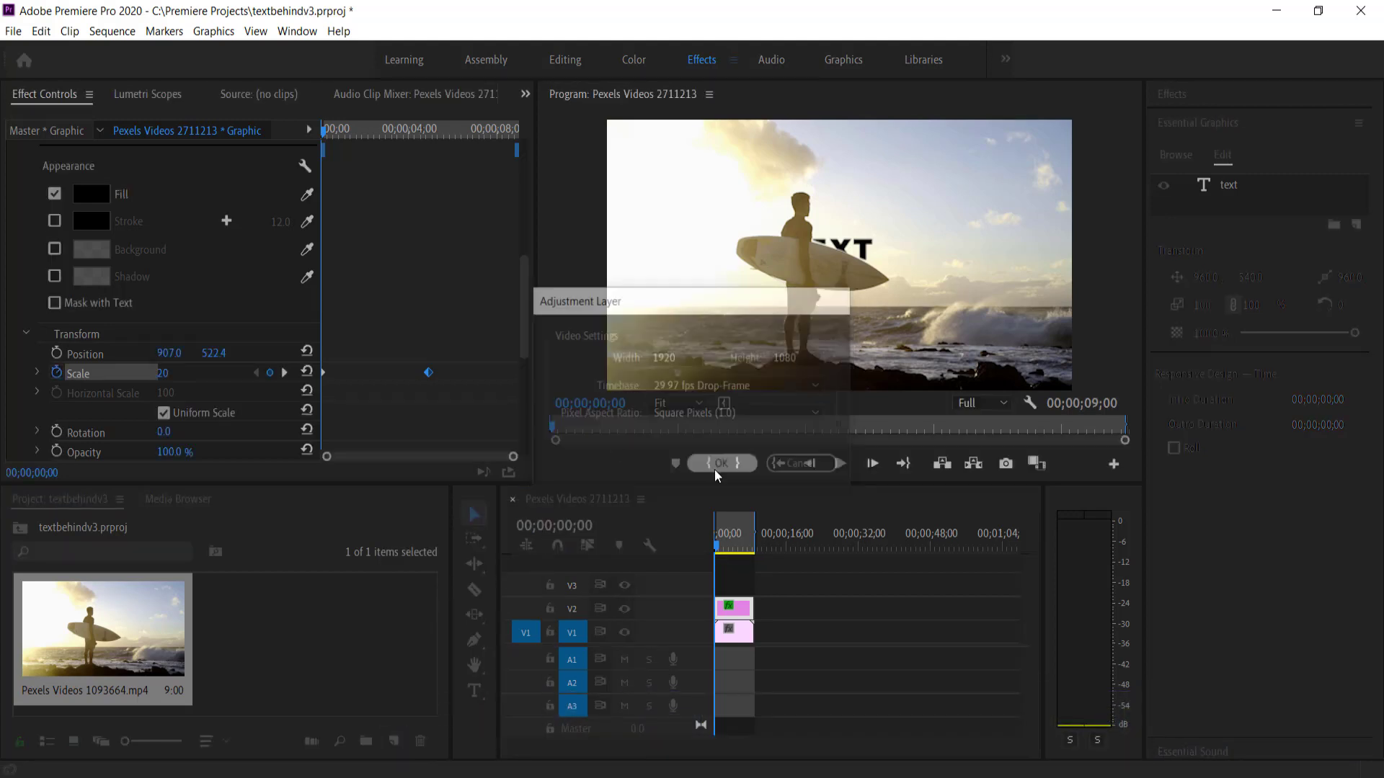
left_click_drag(269, 651, 734, 583)
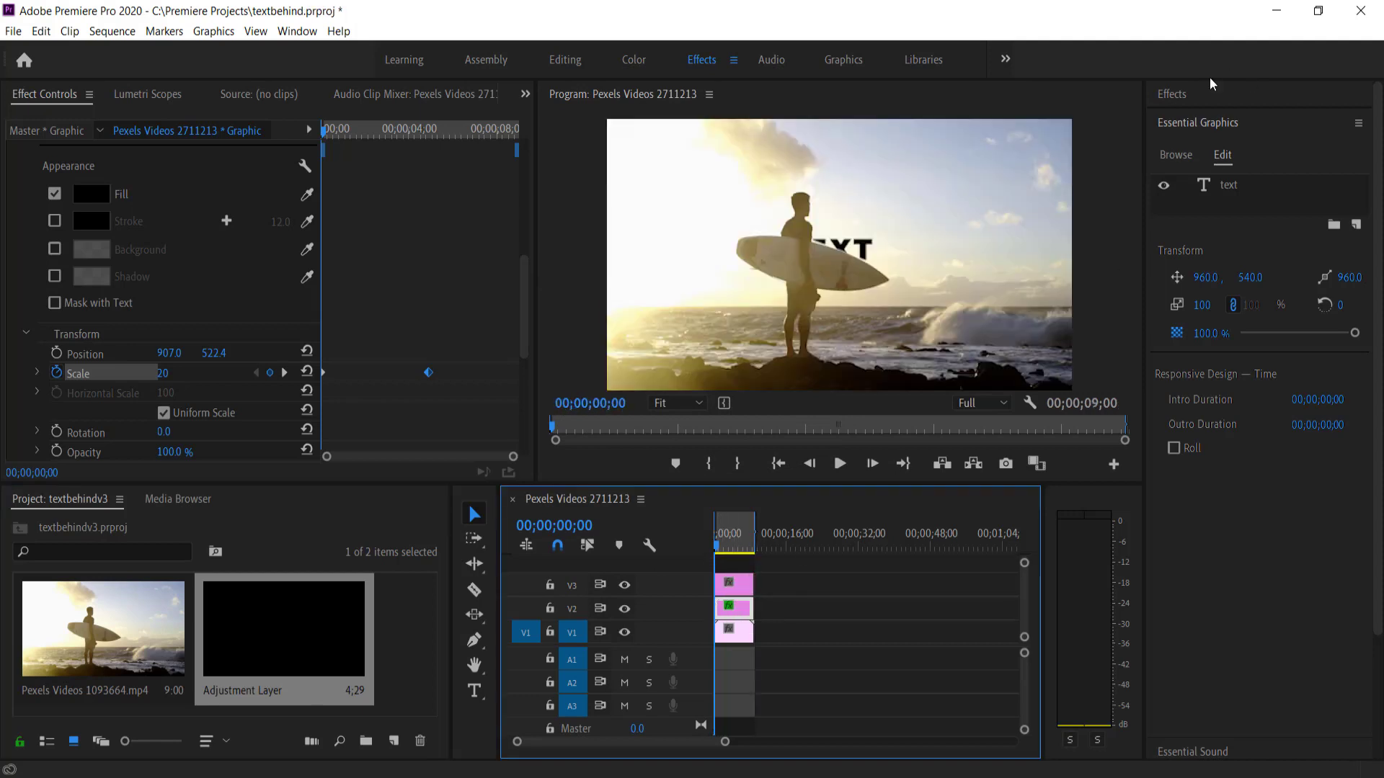
Apply the Lumetri Color effect to the adjustment layer
left_click(1191, 97)
left_click(1232, 117)
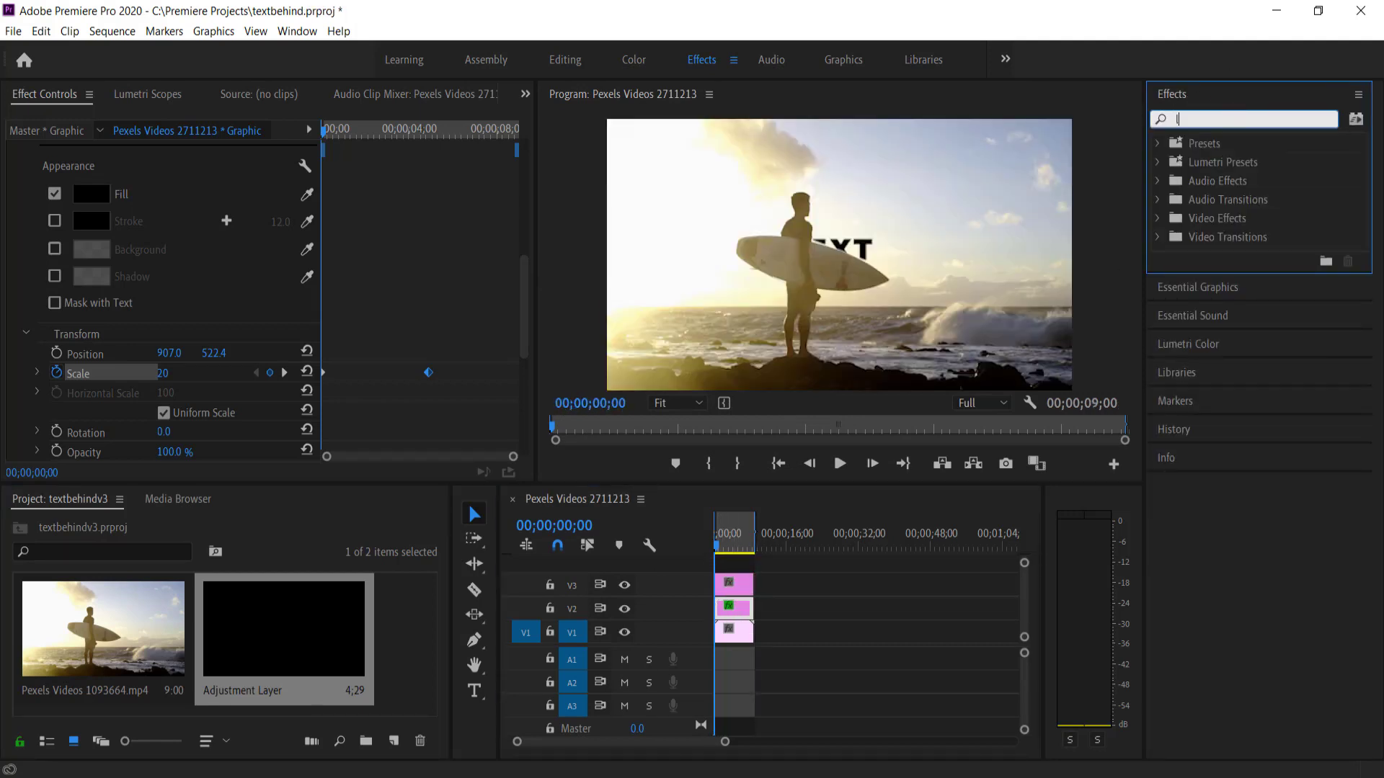
type("lume")
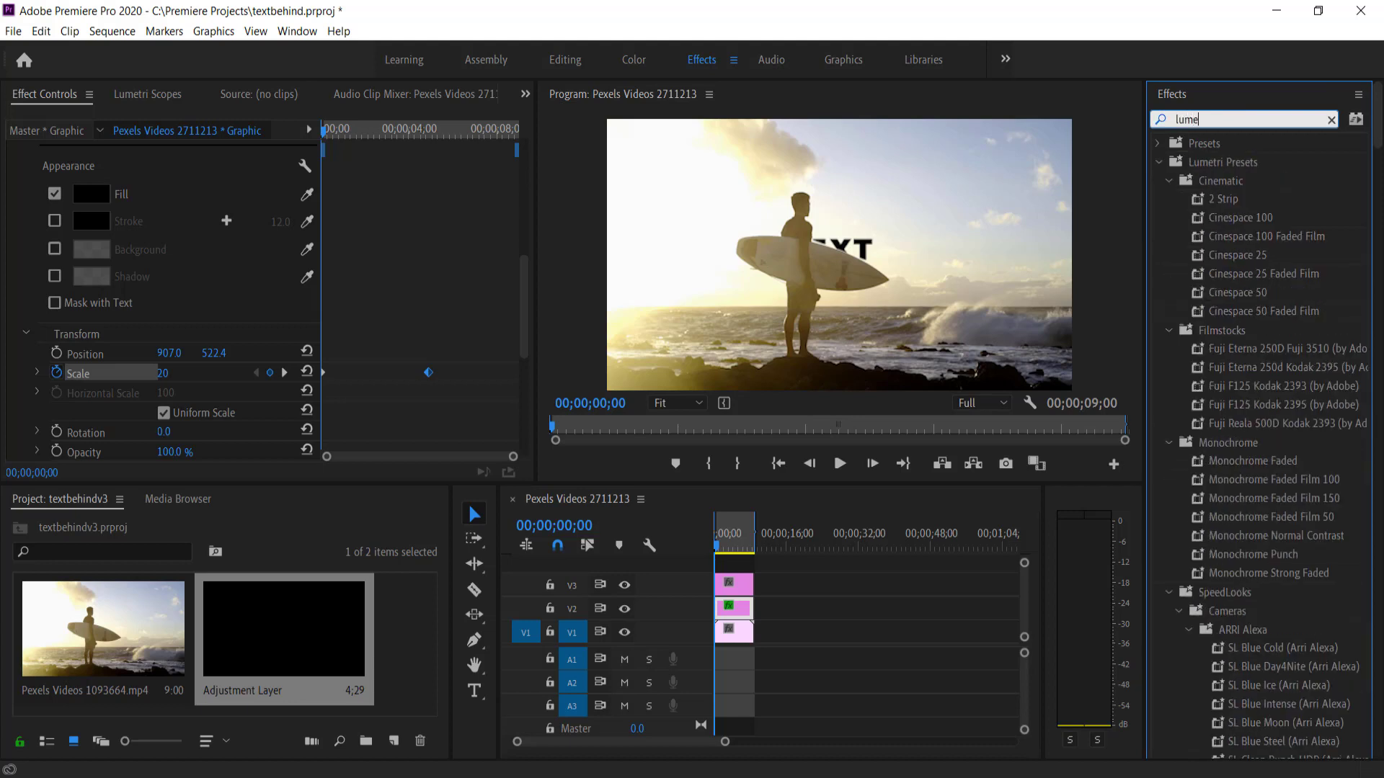
type("tri co")
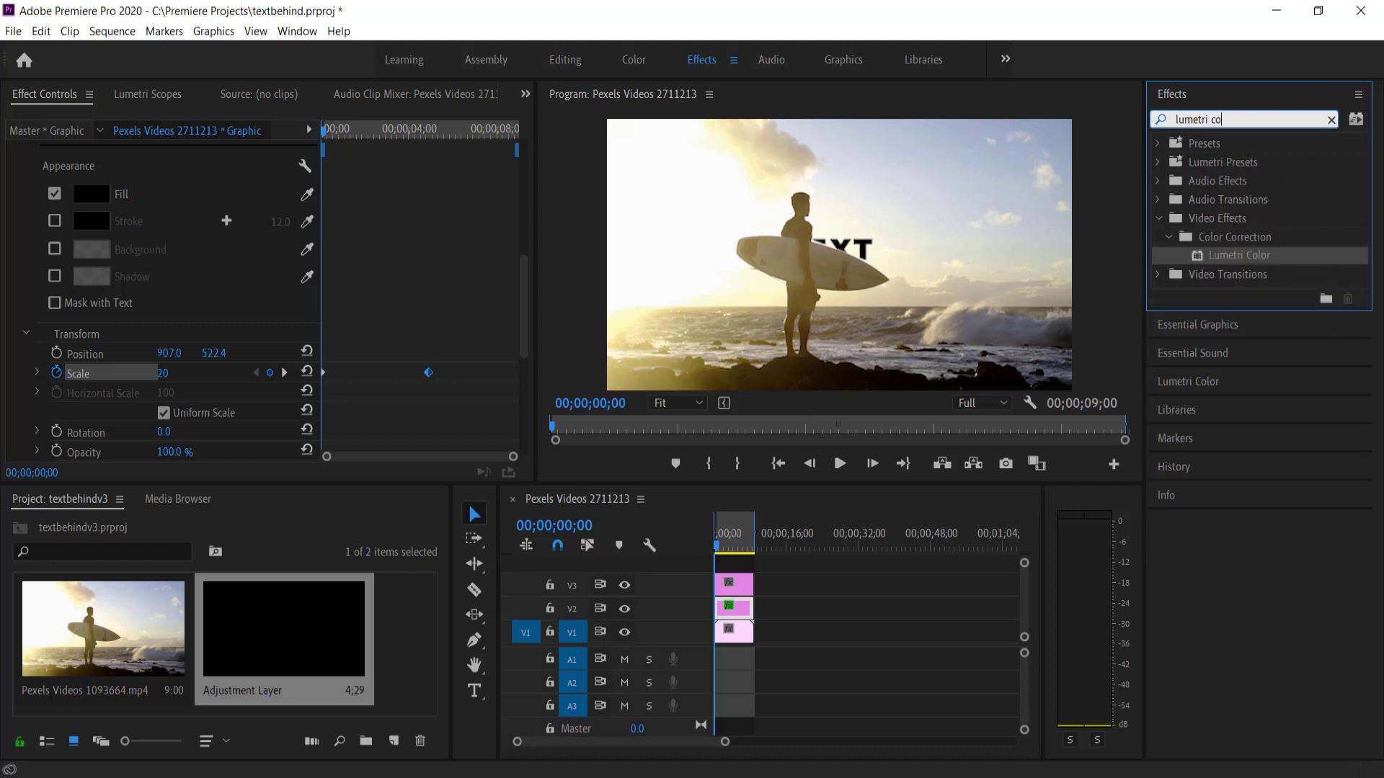
left_click_drag(1228, 261, 734, 585)
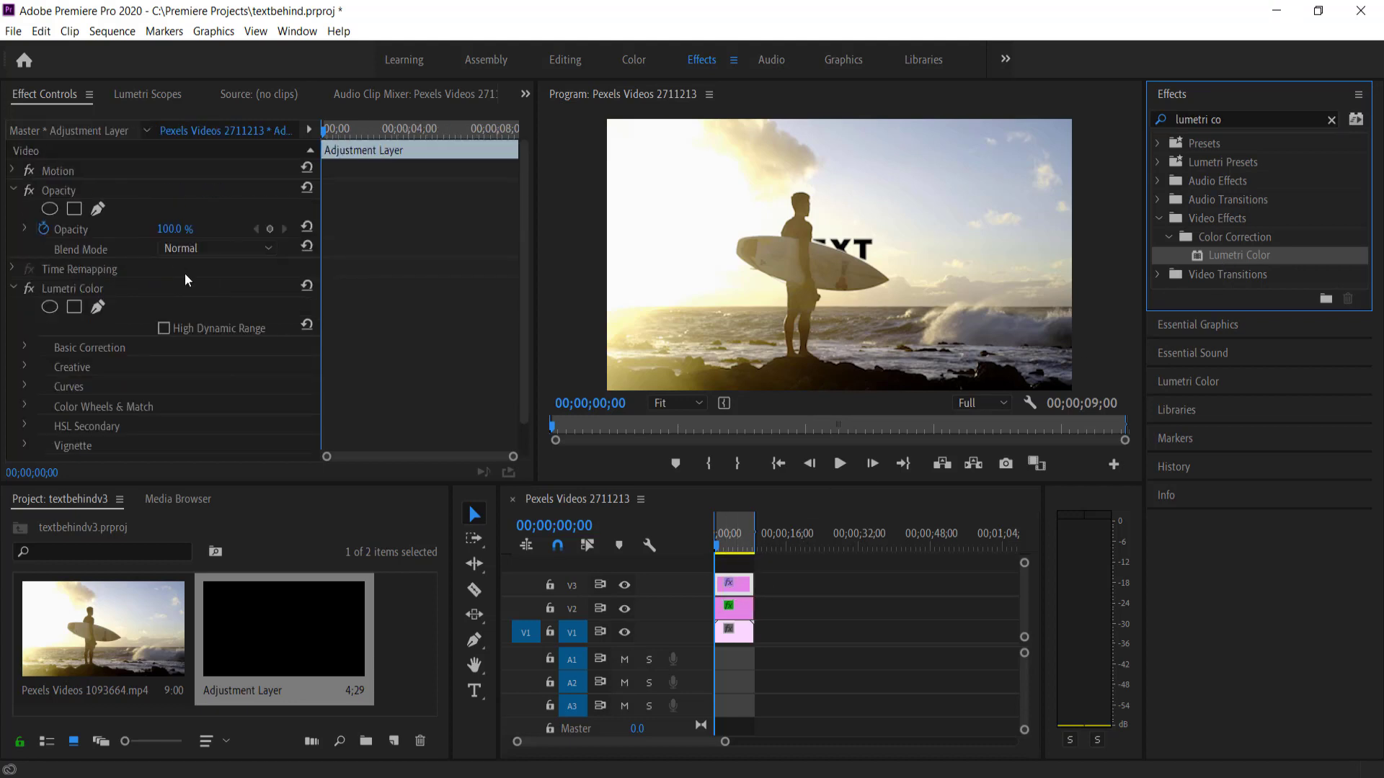
Try several Creative looks: SL BIG, SL CLEAN FUJI A LDR, SL MATRIX MARS, and a noir look
left_click(24, 367)
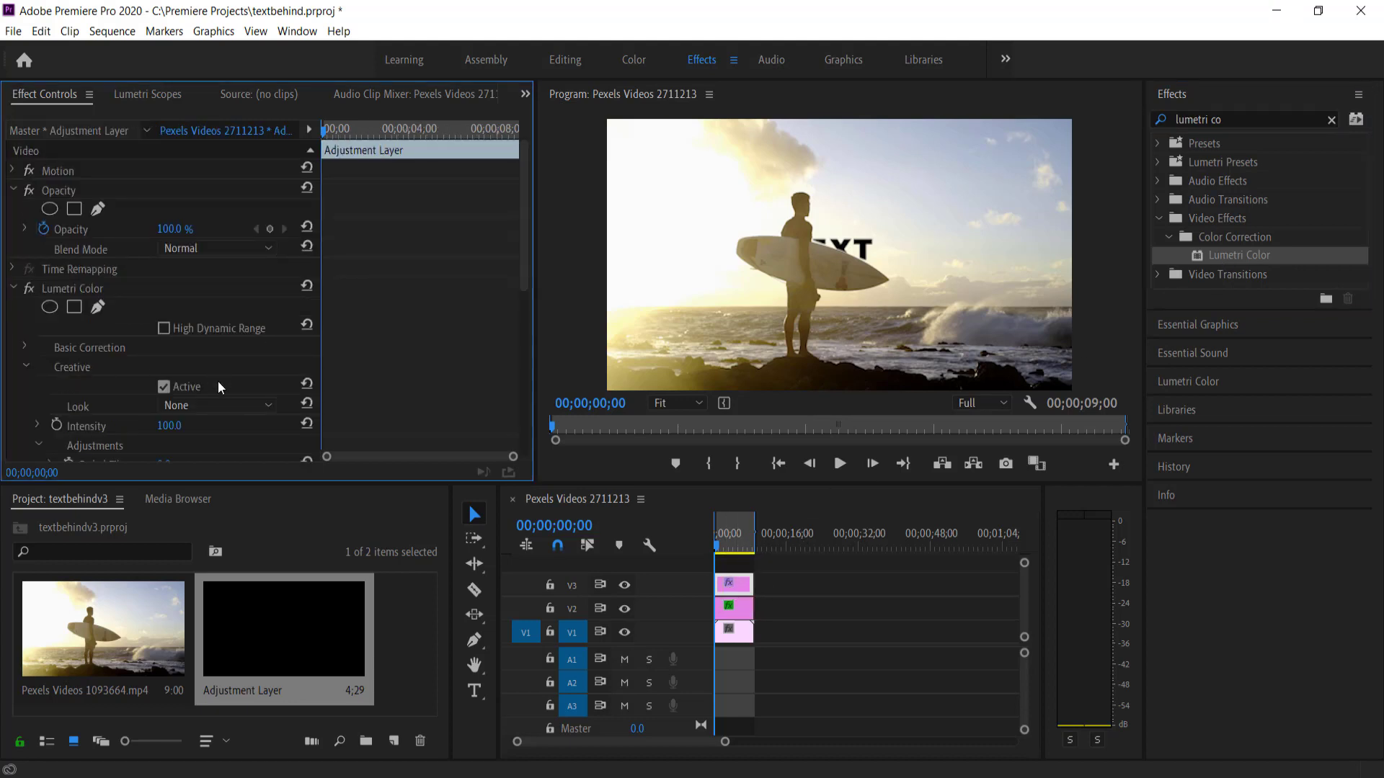
left_click(205, 405)
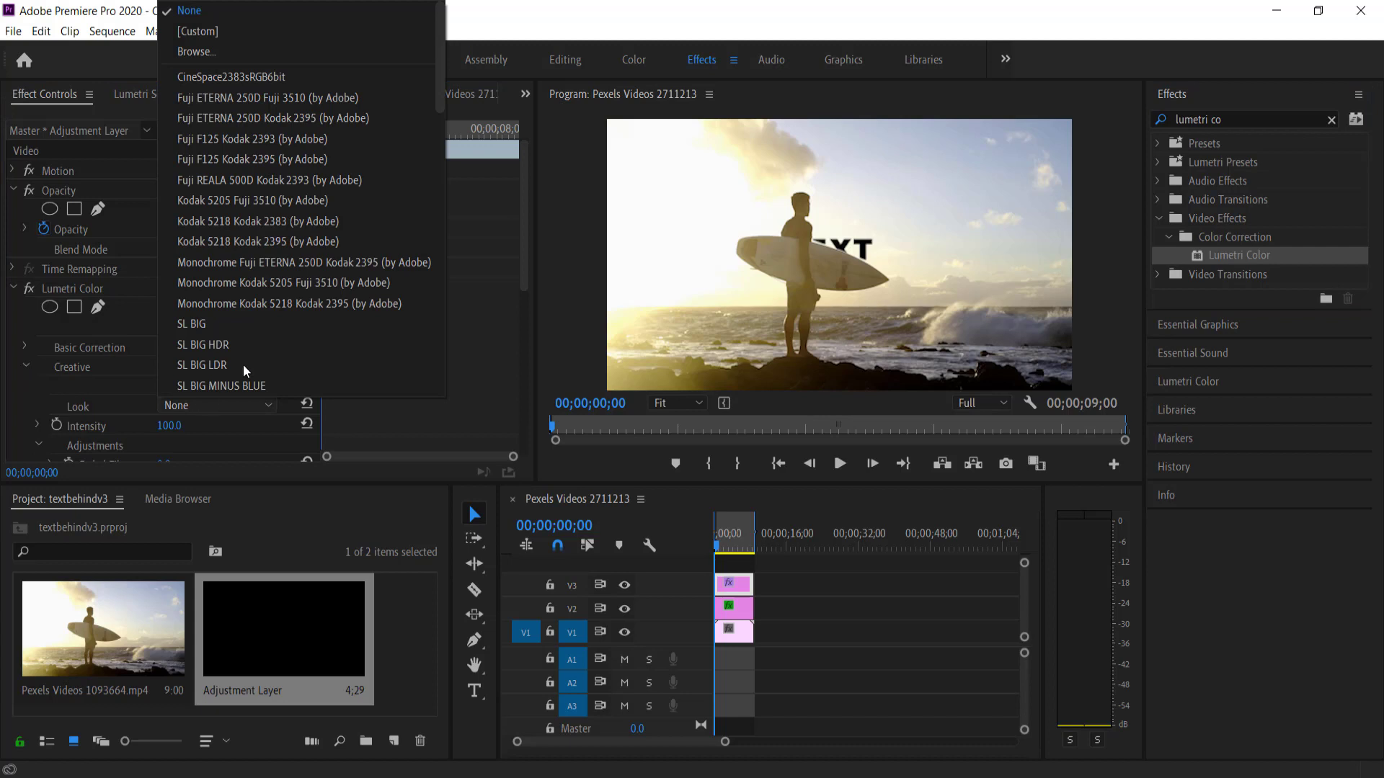
left_click(239, 323)
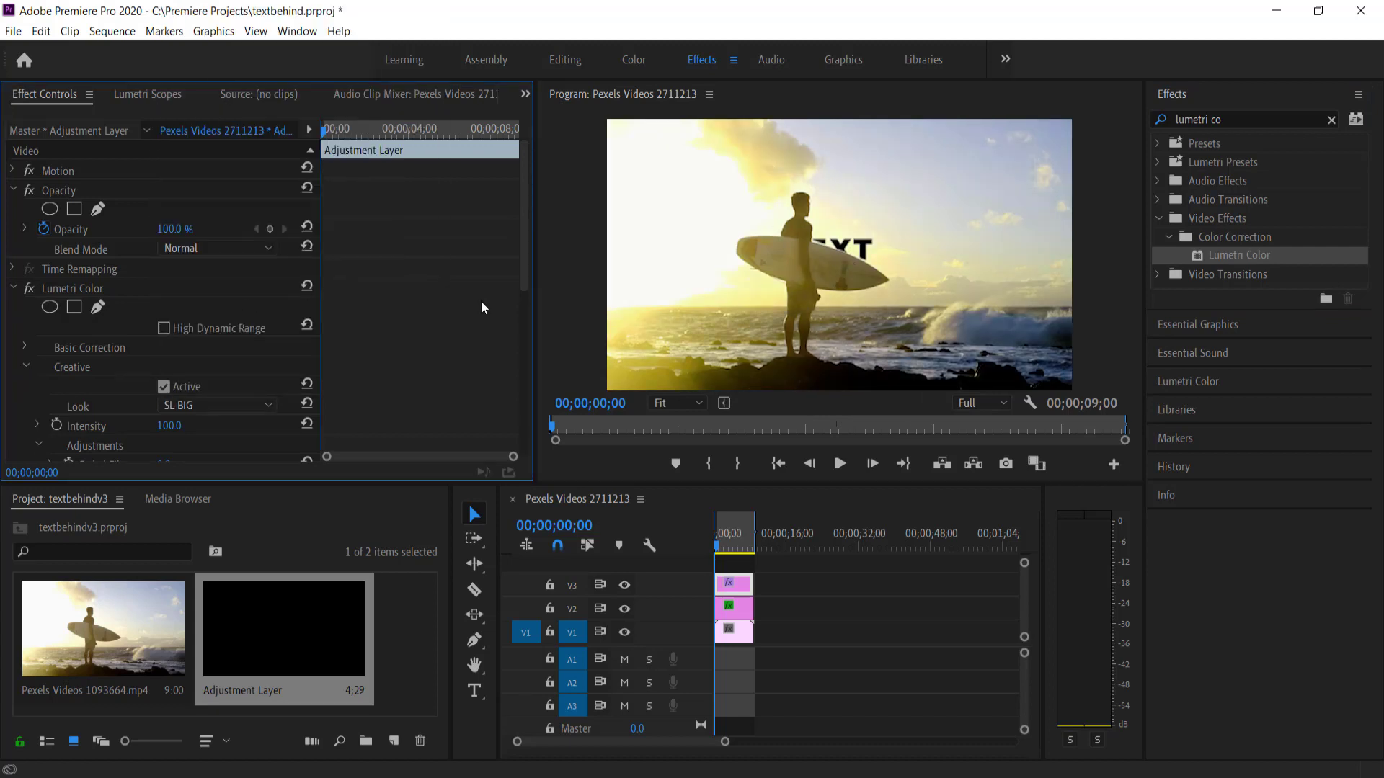
left_click(218, 404)
left_click(274, 300)
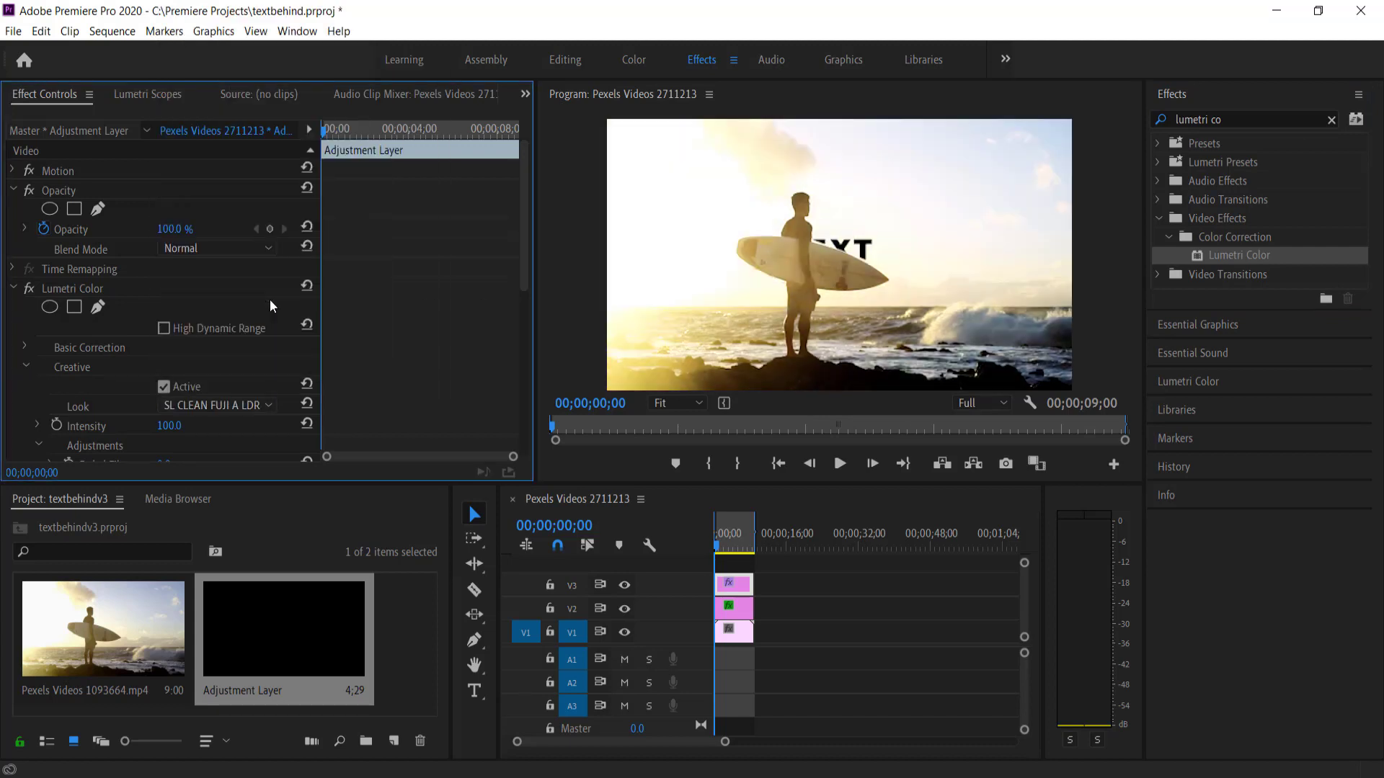
left_click(237, 405)
scroll(296, 330, "down", 5)
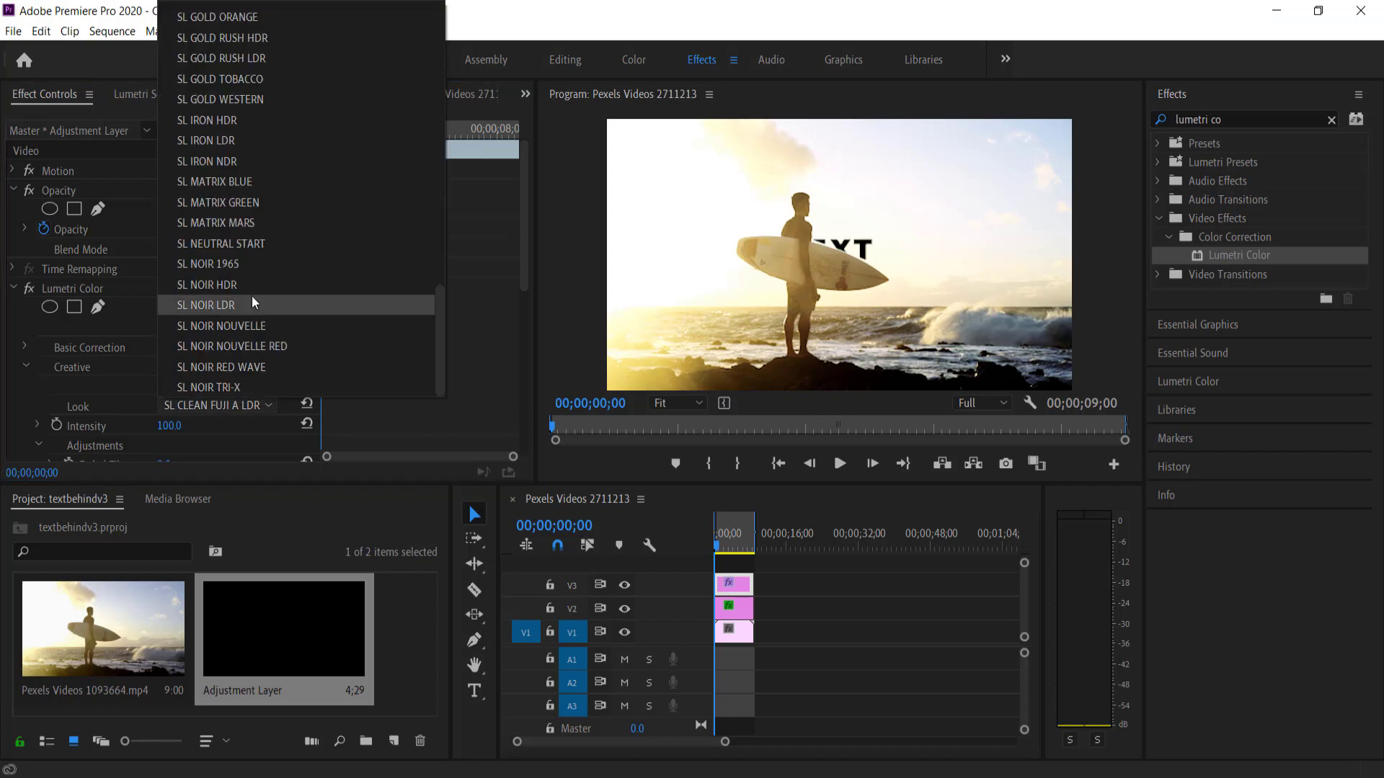
left_click(249, 222)
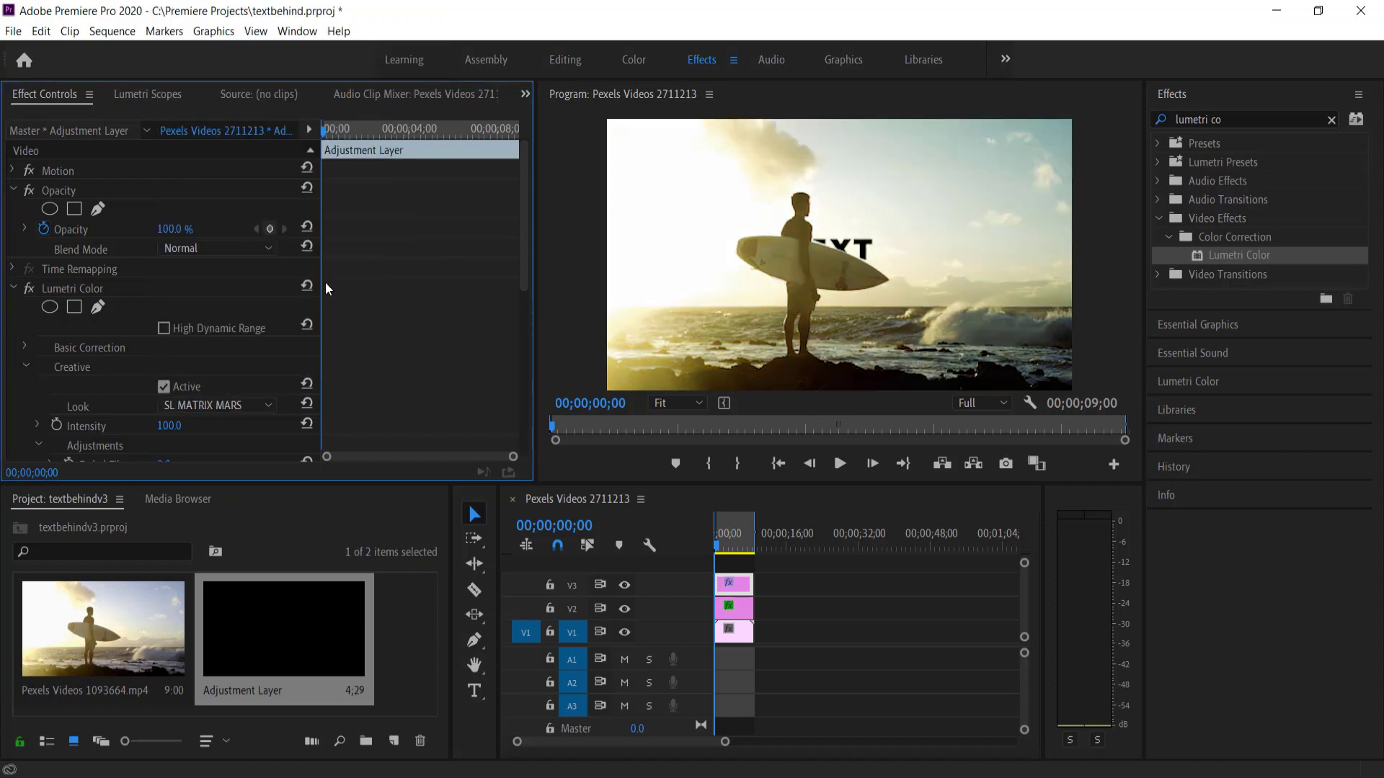
left_click(226, 408)
left_click(245, 343)
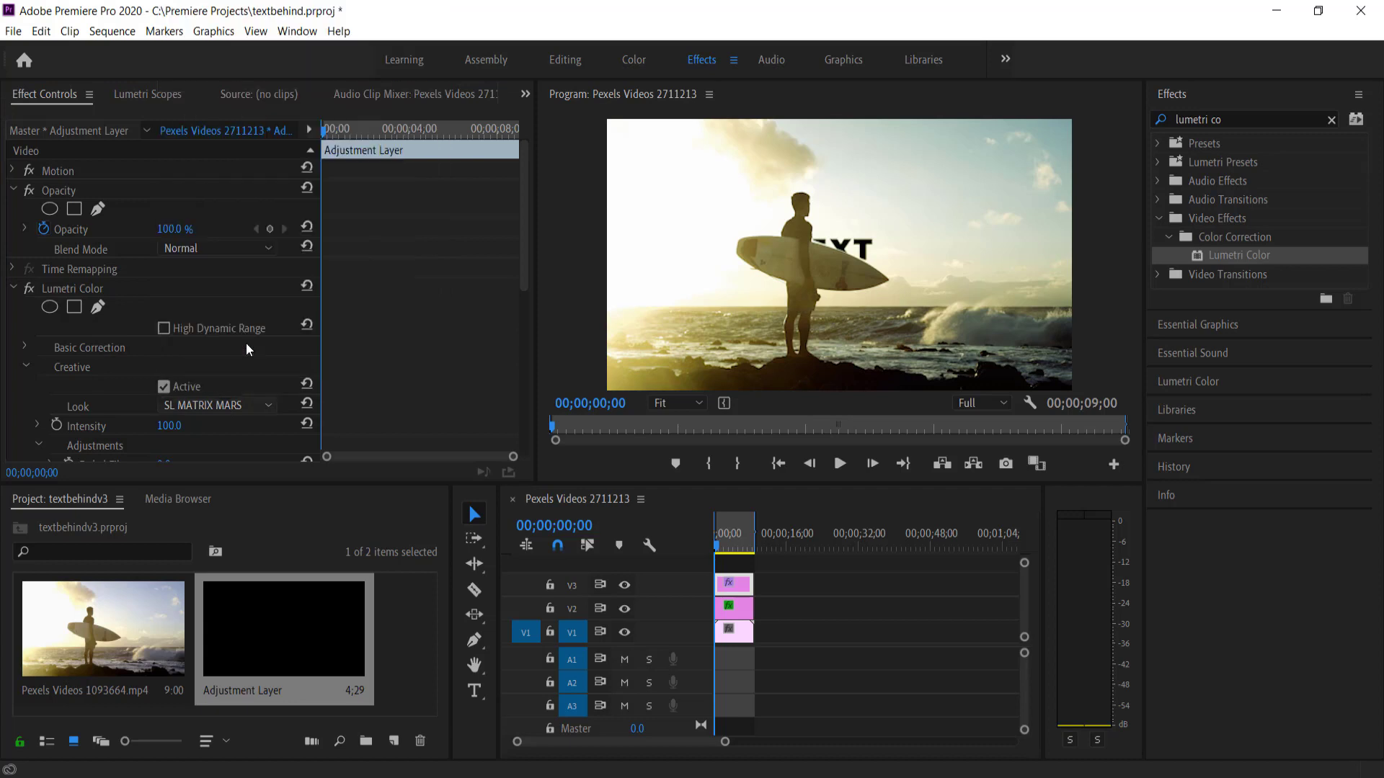
left_click(210, 406)
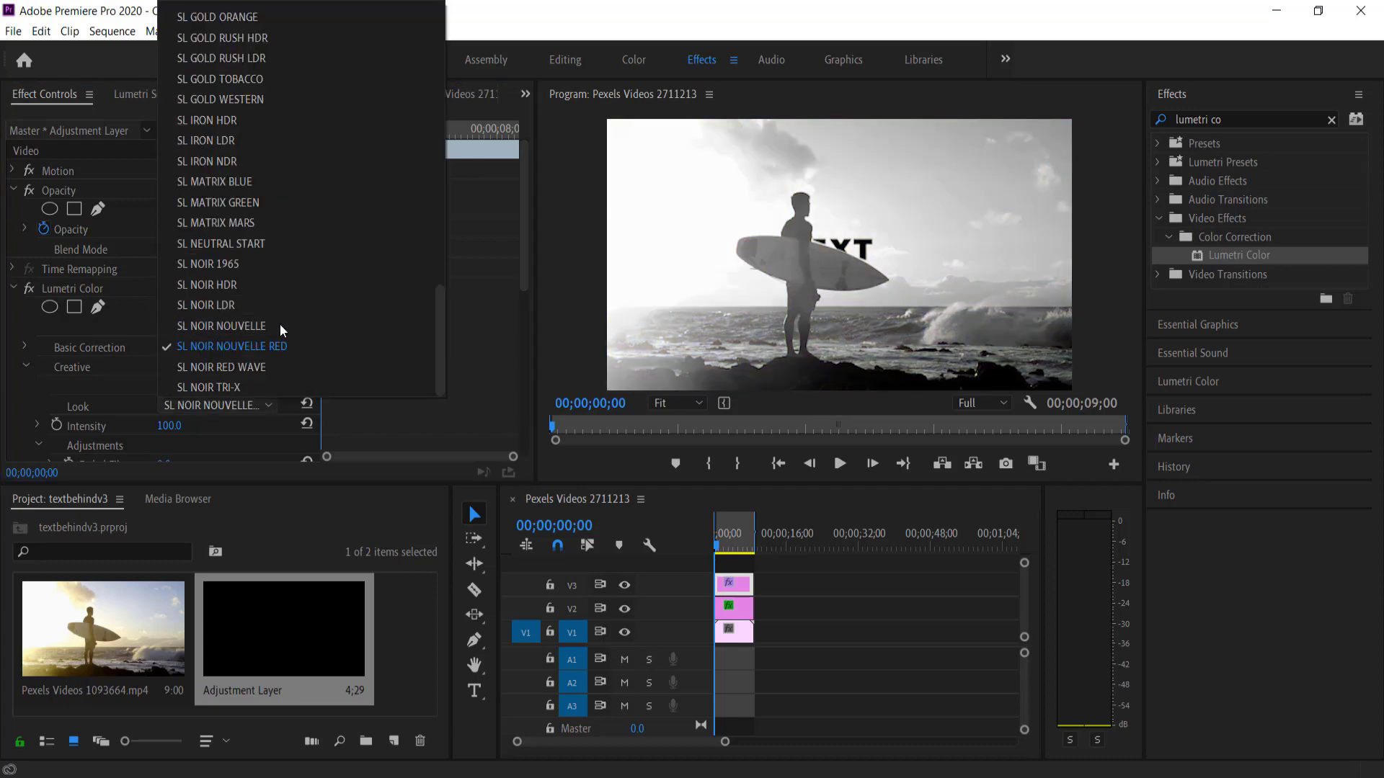
left_click_drag(441, 339, 442, 278)
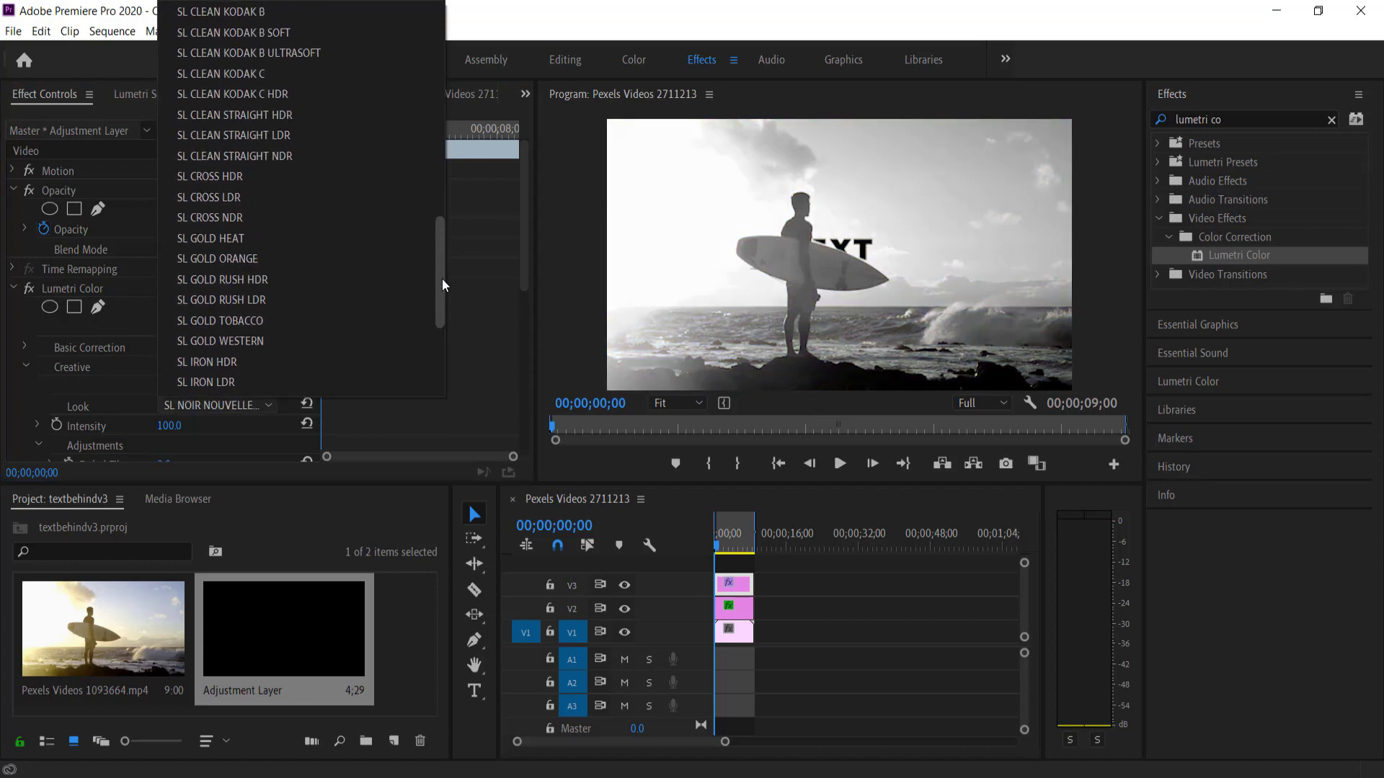
Apply the SL CLEAN STRAIGHT NDR look with Intensity 40
left_click(237, 157)
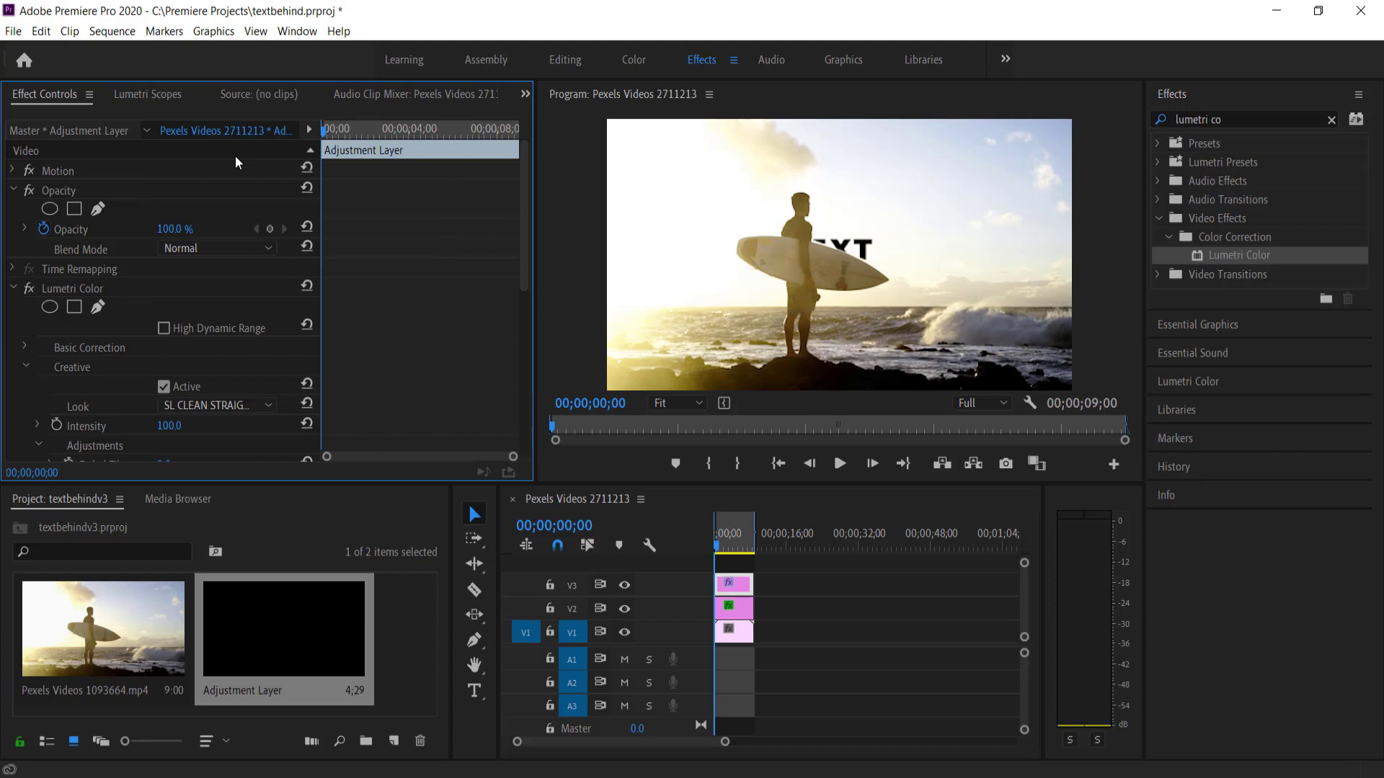
left_click(165, 426)
type("40")
key("Return")
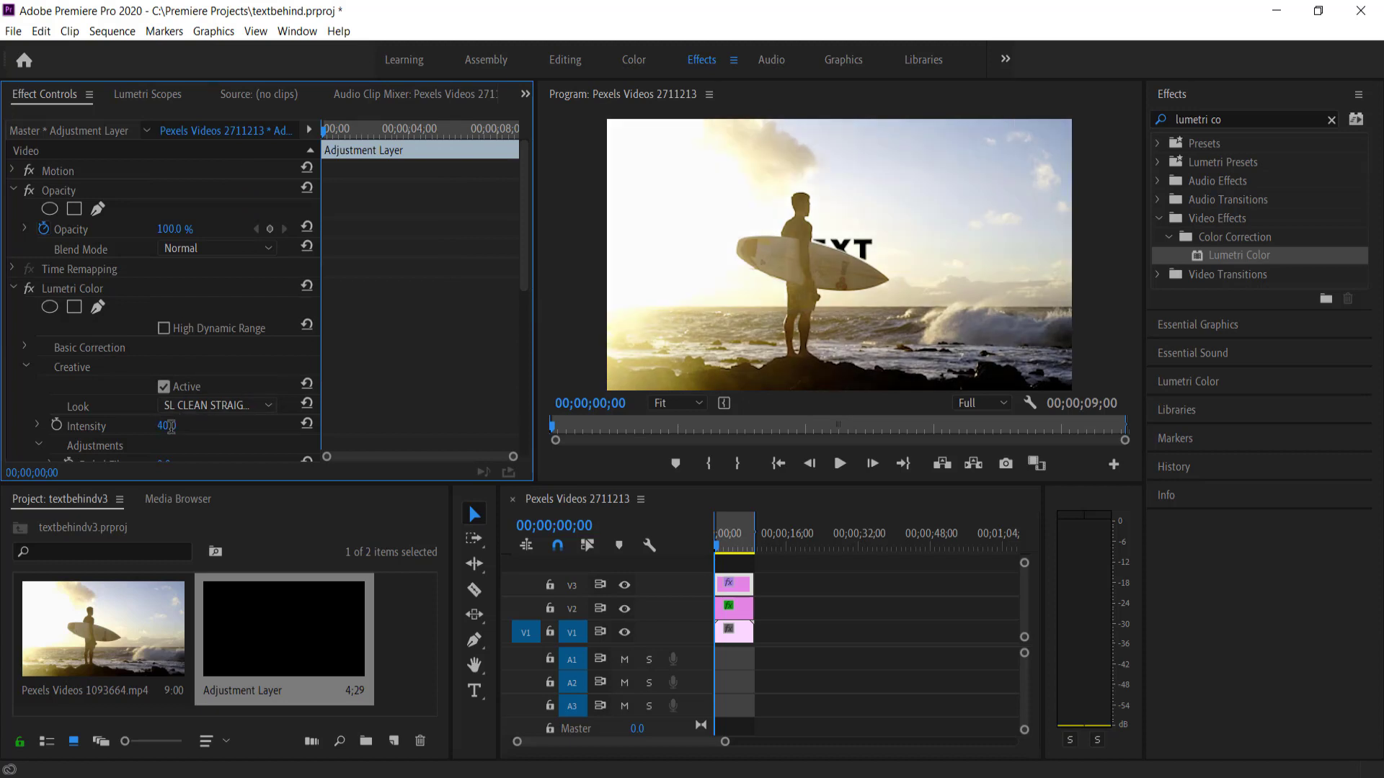
Apply the Crop effect to the V3 adjustment layer
left_click(1332, 120)
left_click(1289, 122)
type("crop")
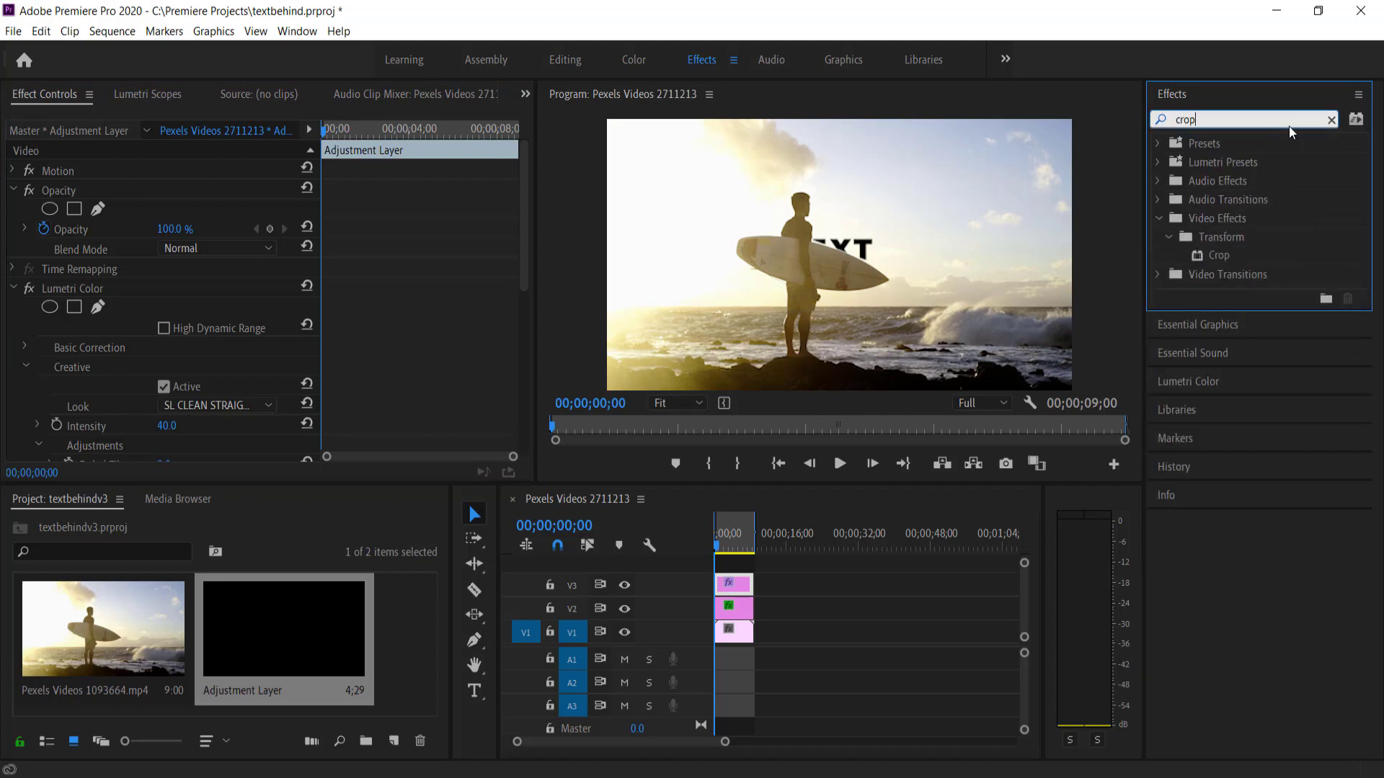
left_click_drag(1217, 255, 722, 588)
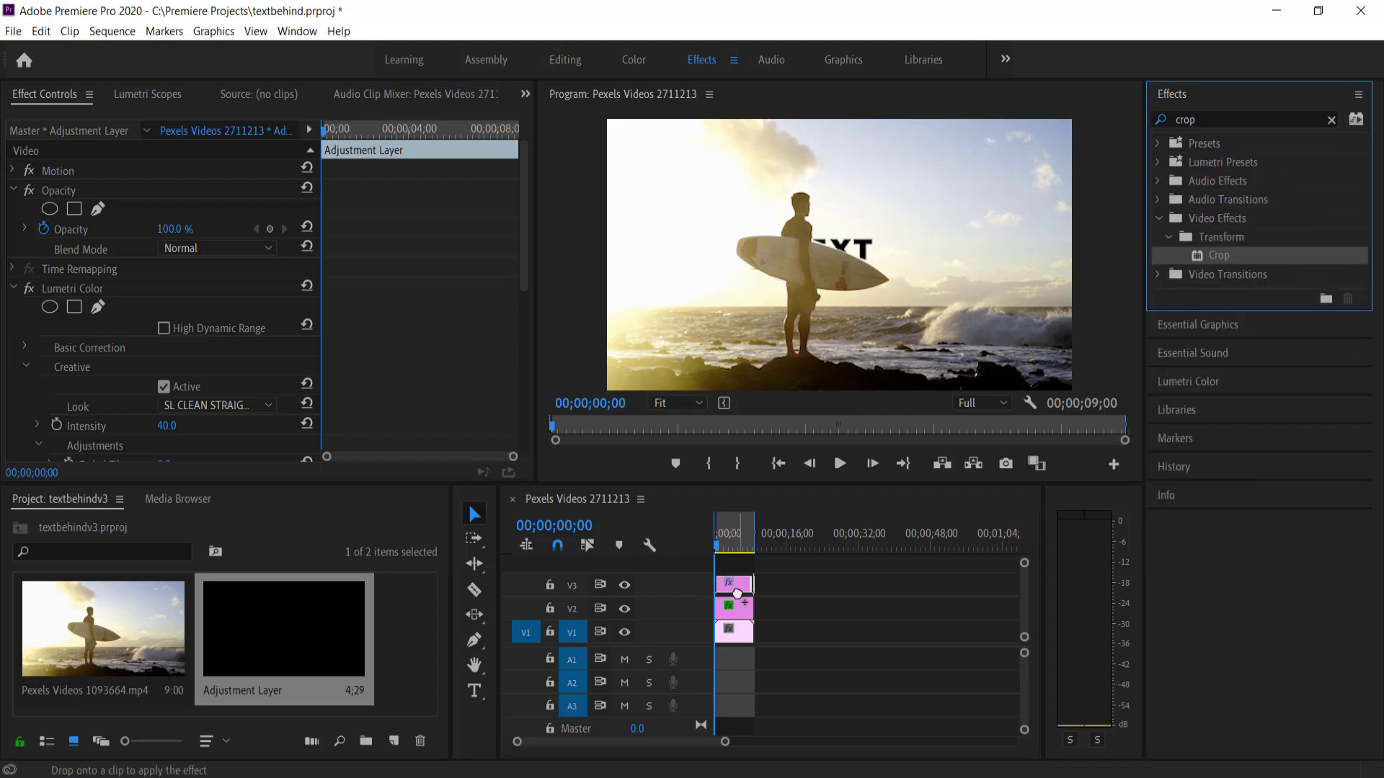
Set the Crop's Top and Bottom to 12% for letterbox bars
scroll(207, 349, "down", 2)
scroll(208, 352, "down", 8)
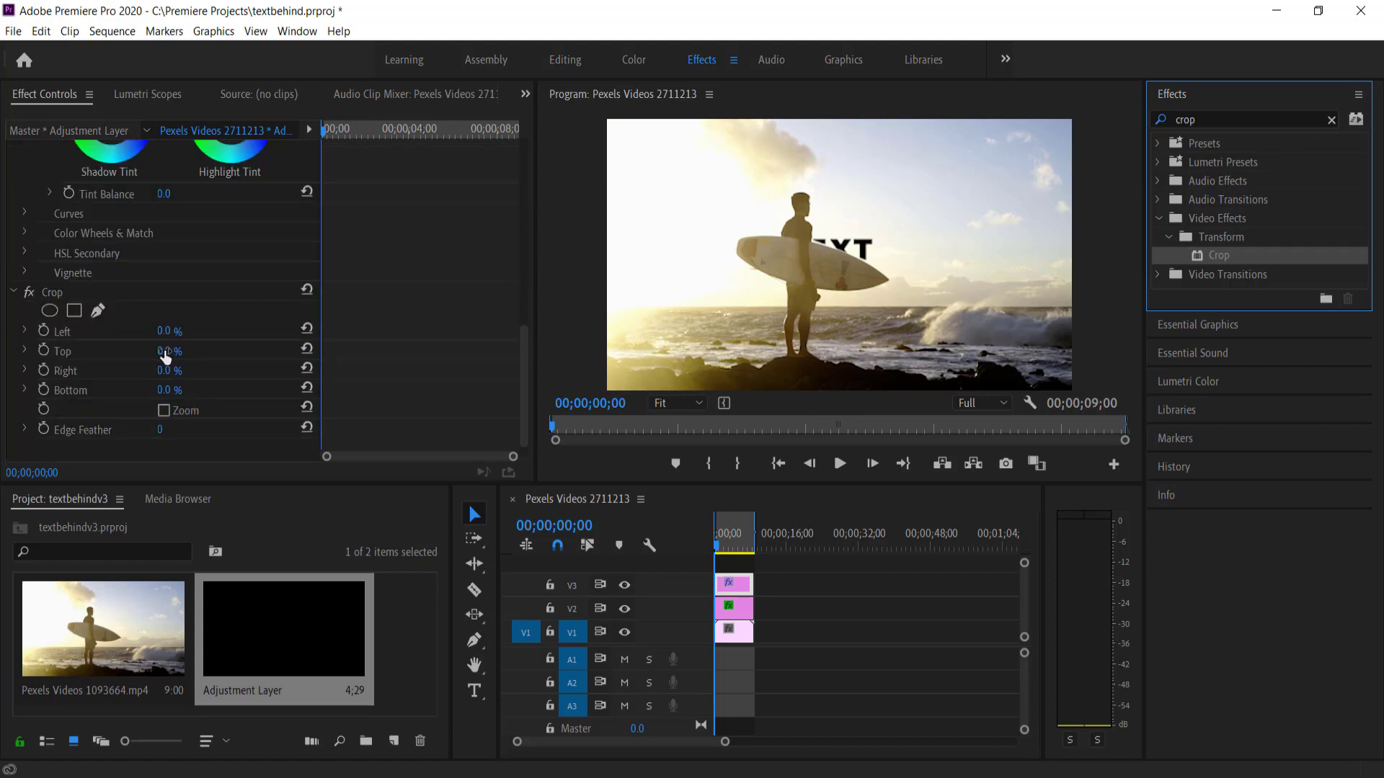
left_click(165, 352)
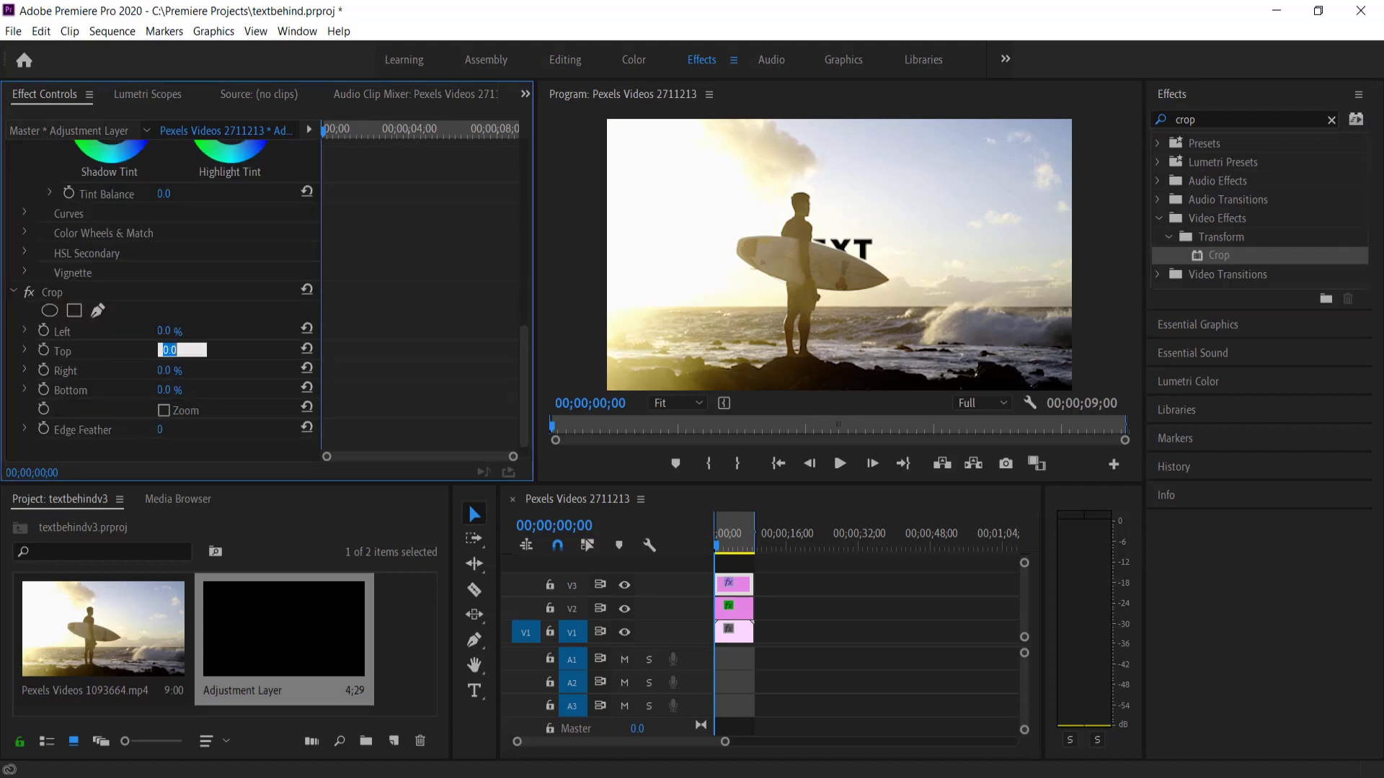
left_click(167, 390)
type("12")
key("Return")
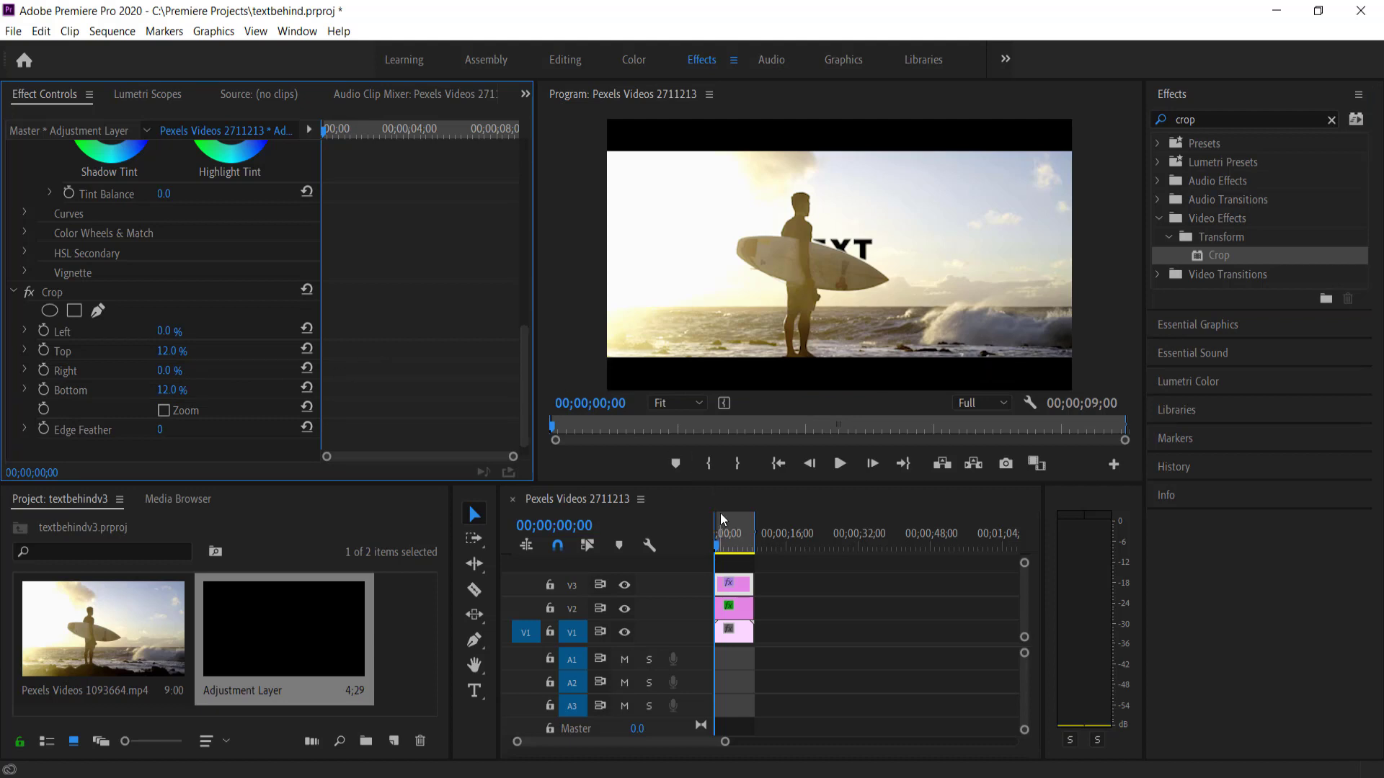
Play back the sequence to review the letterboxed, graded result
mouse_move(716, 546)
left_mouse_down()
mouse_move(738, 549)
mouse_move(712, 548)
left_mouse_up()
key("space")
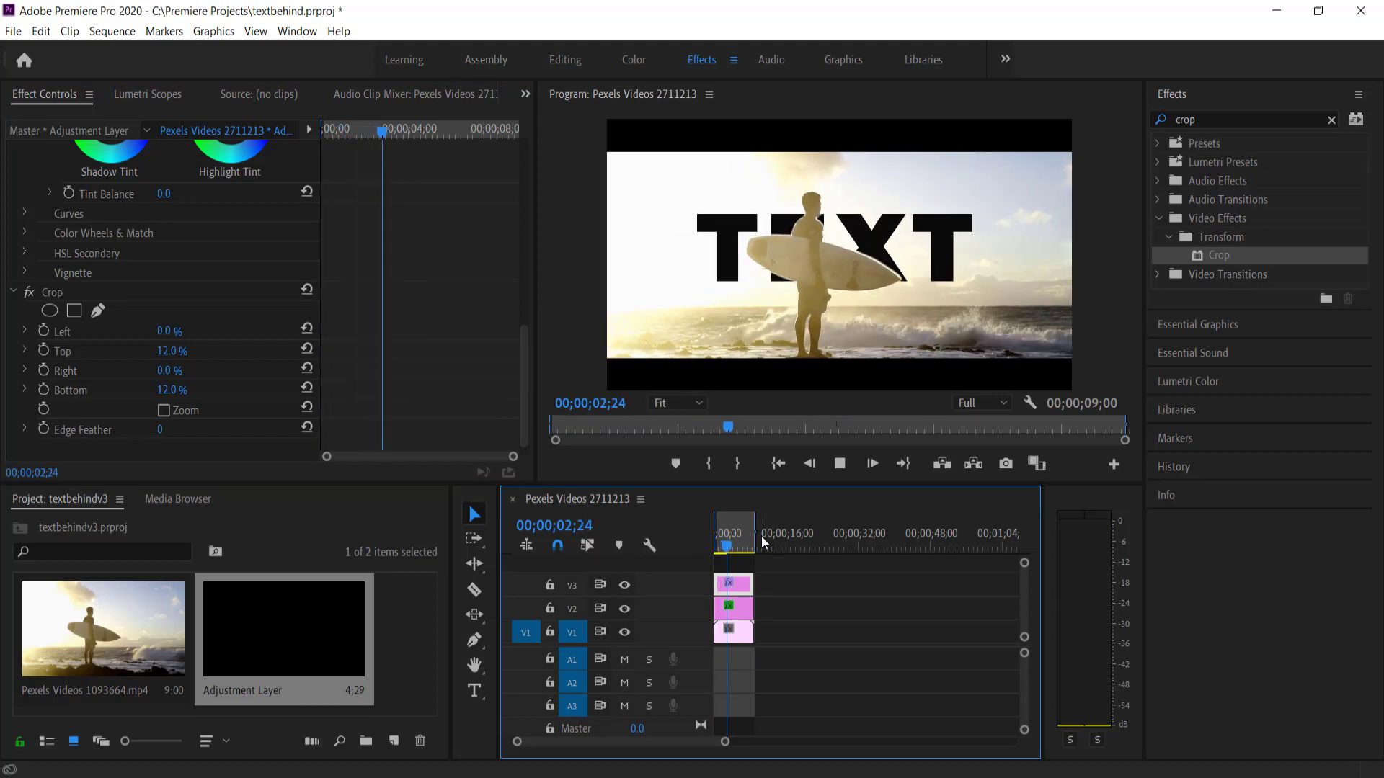
key("space")
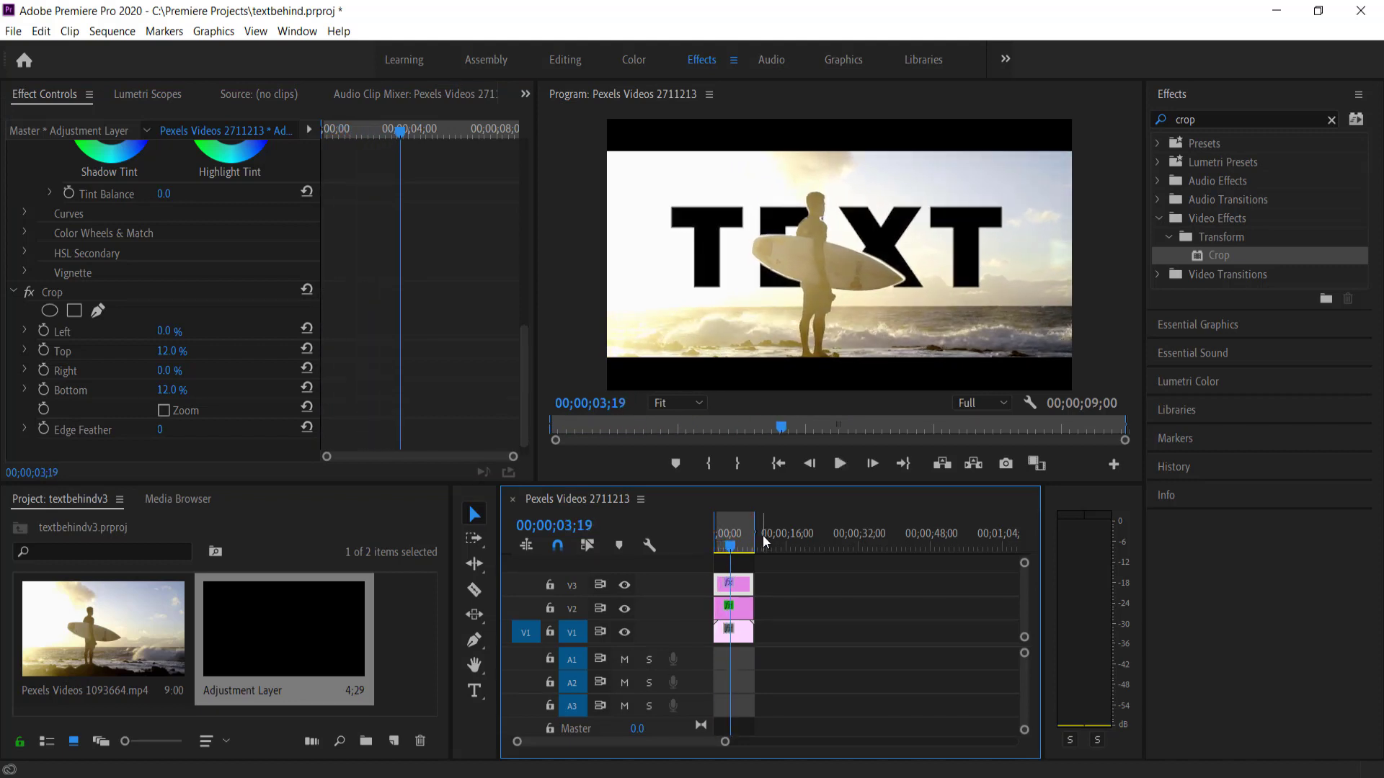